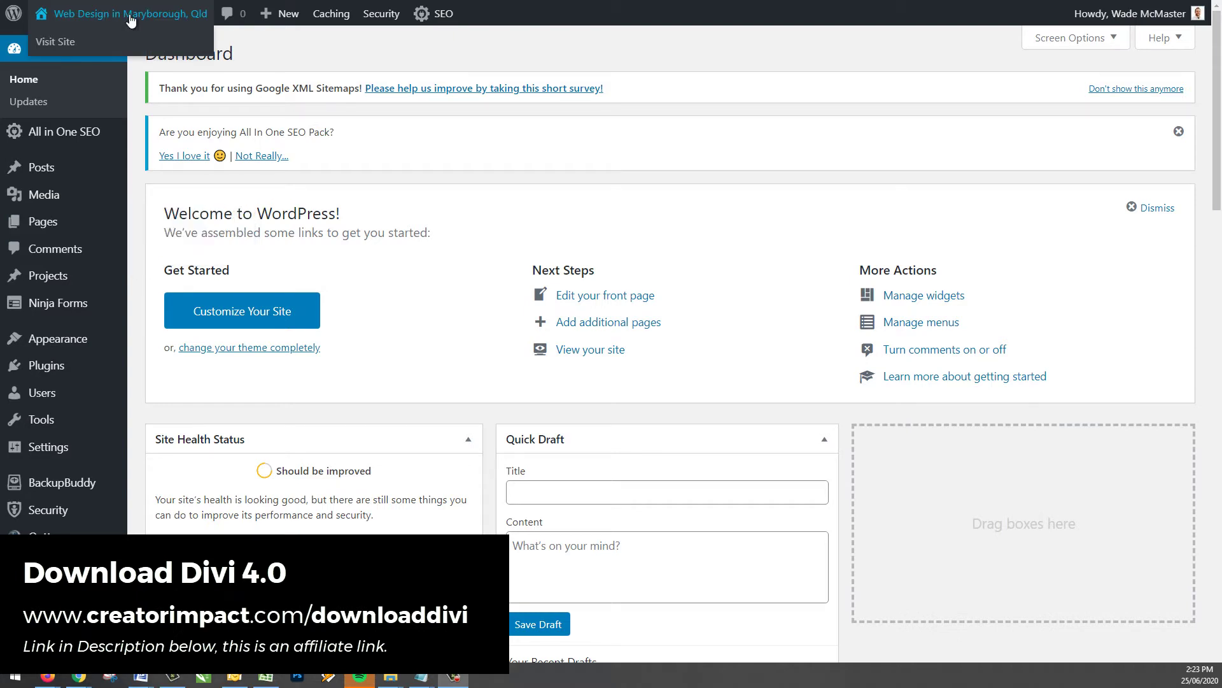
Visit the live site from the WordPress dashboard and look over the home page's sections.
{"action": "left_click", "coordinate": [123, 18]}
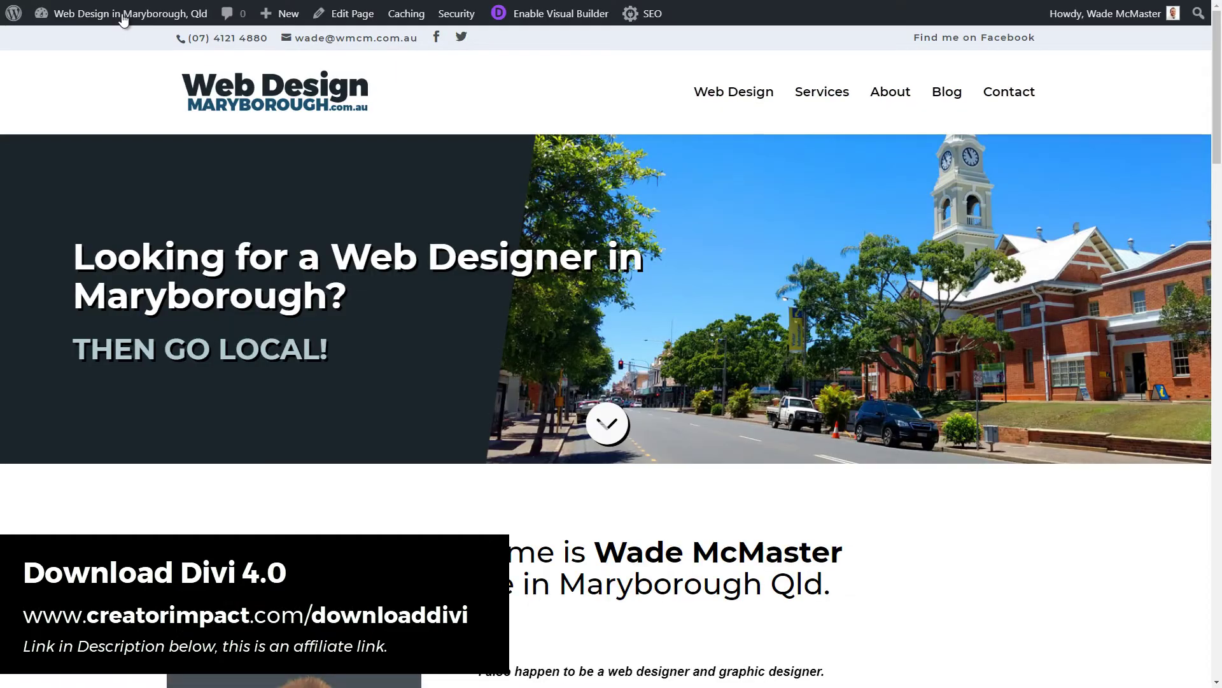
{"action": "left_click", "coordinate": [791, 94]}
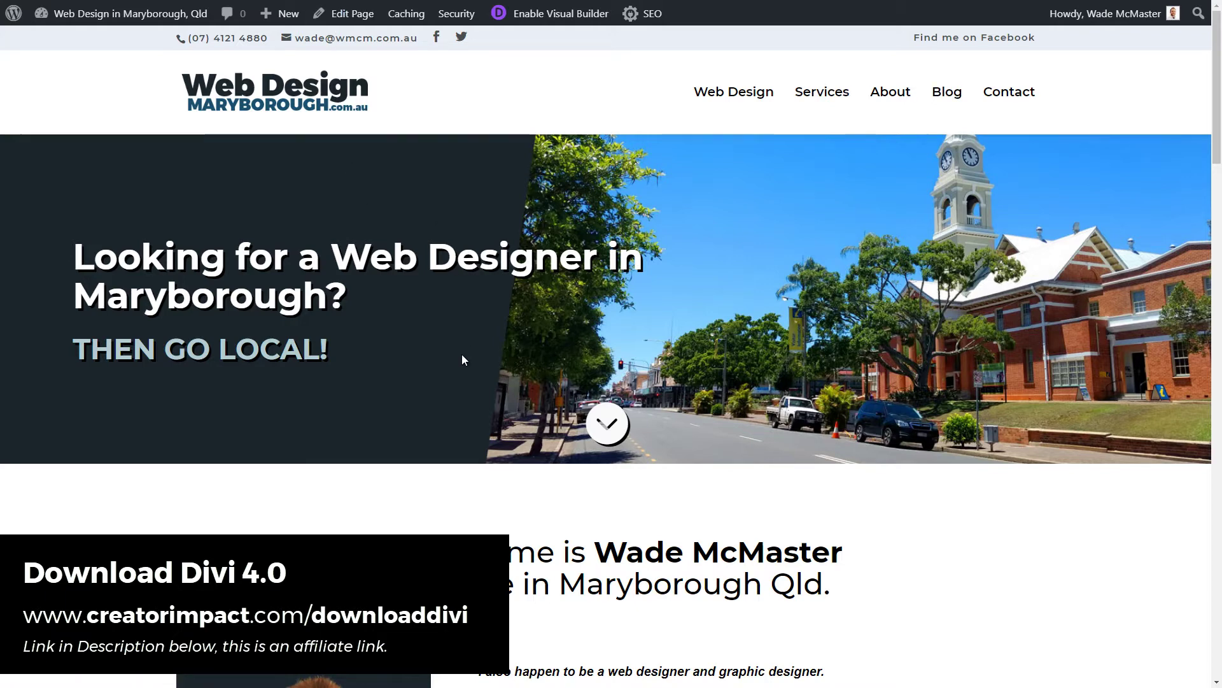
{"action": "scroll", "coordinate": [463, 360], "scroll_direction": "down", "scroll_amount": 8}
{"action": "scroll", "coordinate": [444, 375], "scroll_direction": "down", "scroll_amount": 9}
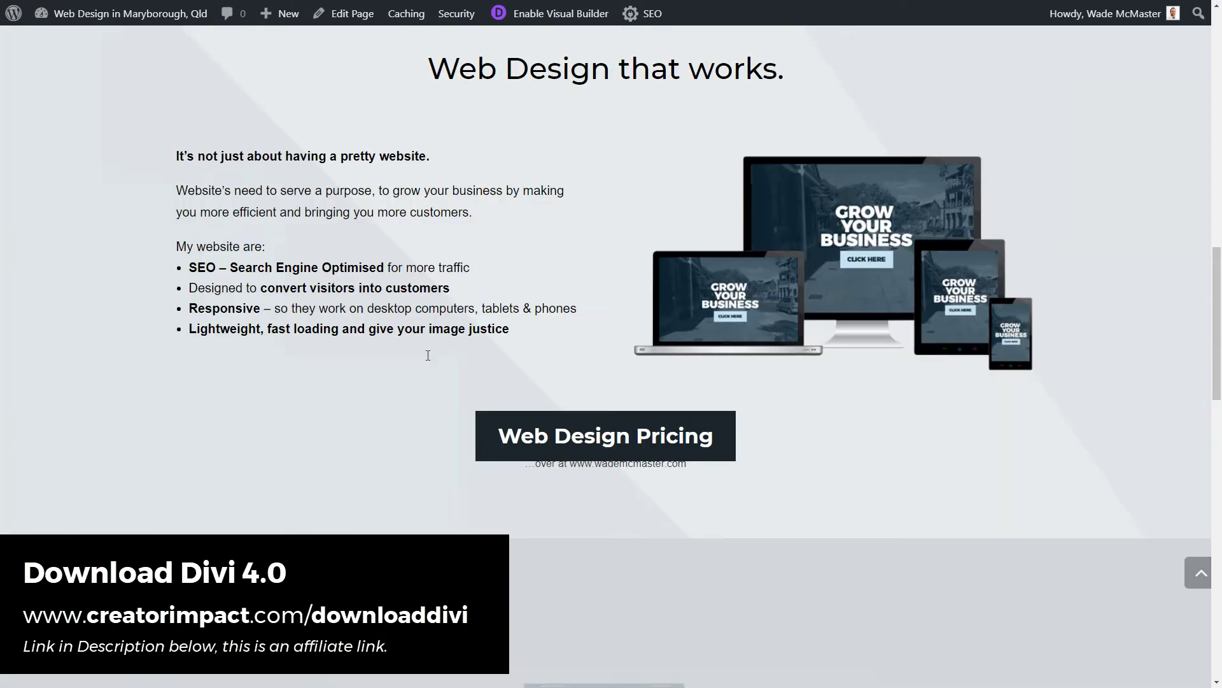
{"action": "scroll", "coordinate": [428, 356], "scroll_direction": "up", "scroll_amount": 1}
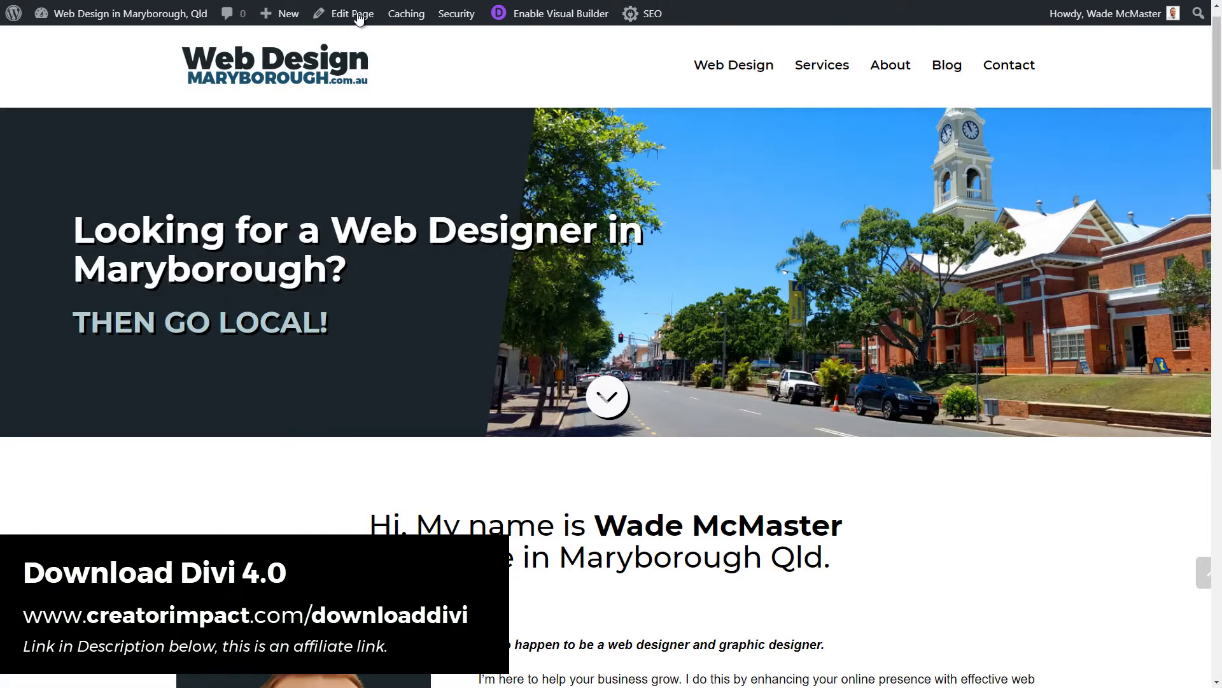
Open the home page for editing and launch it in the Divi Builder.
{"action": "left_click", "coordinate": [352, 14]}
{"action": "left_click", "coordinate": [562, 15]}
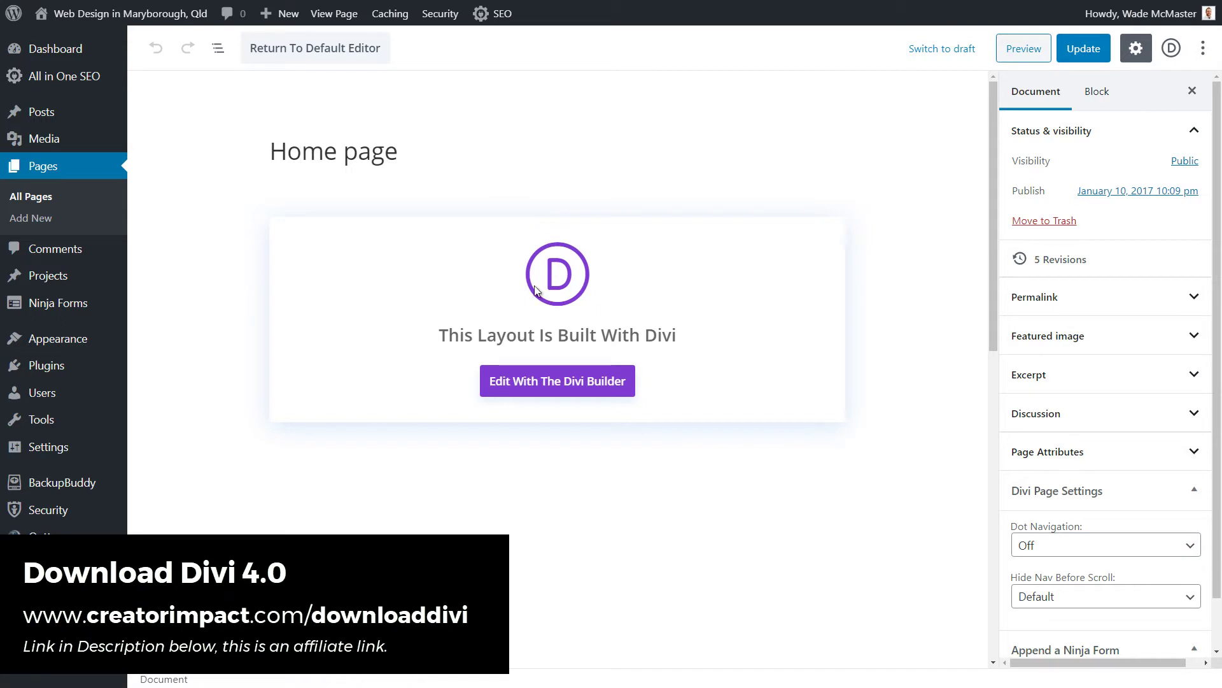
{"action": "left_click", "coordinate": [319, 53]}
{"action": "left_click", "coordinate": [574, 380]}
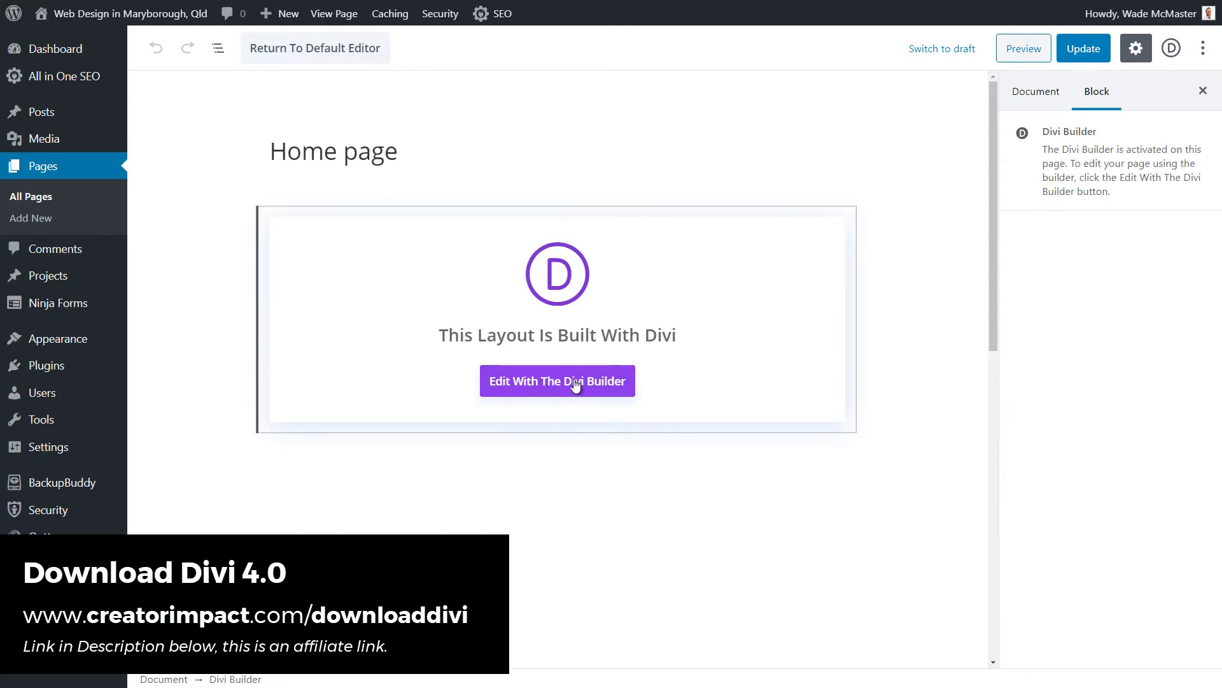
{"action": "left_click", "coordinate": [575, 382]}
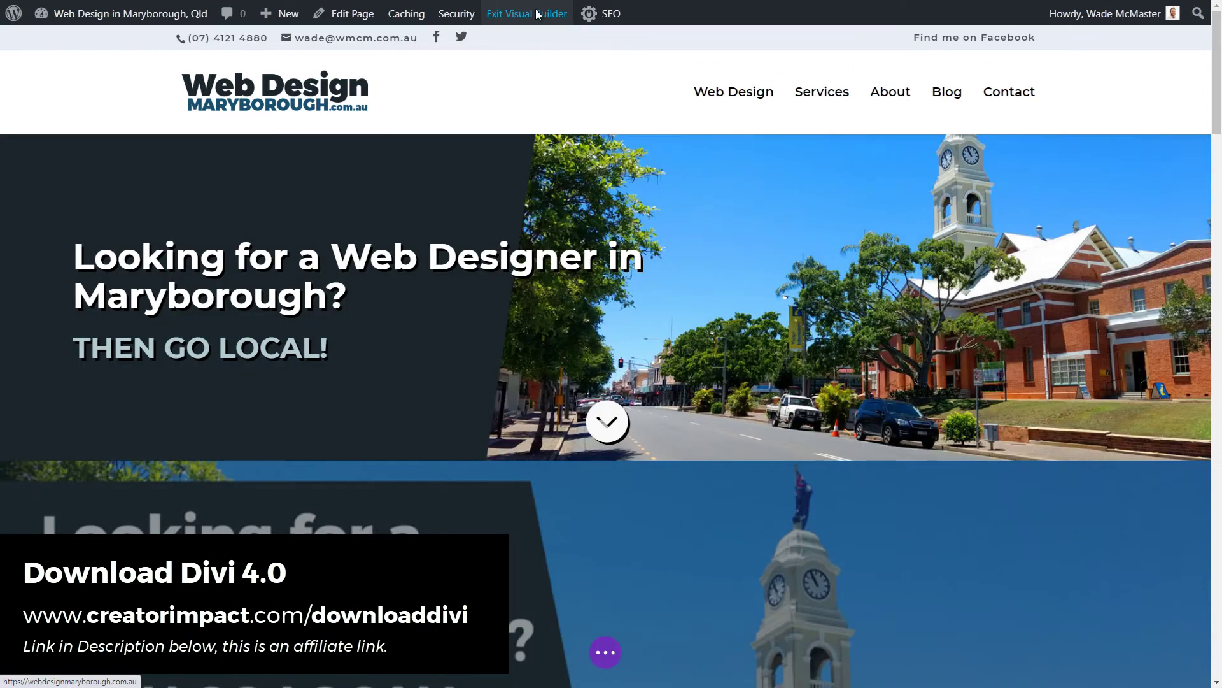
{"action": "left_click", "coordinate": [536, 10]}
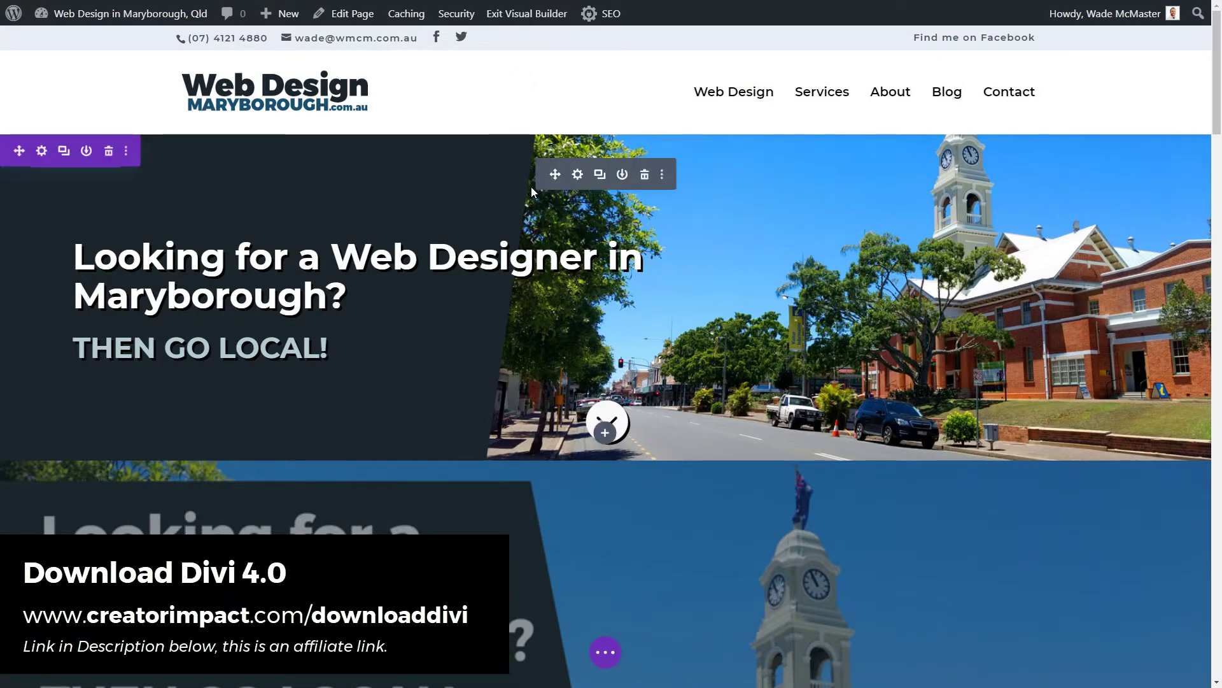
{"action": "scroll", "coordinate": [398, 136], "scroll_direction": "down", "scroll_amount": 2}
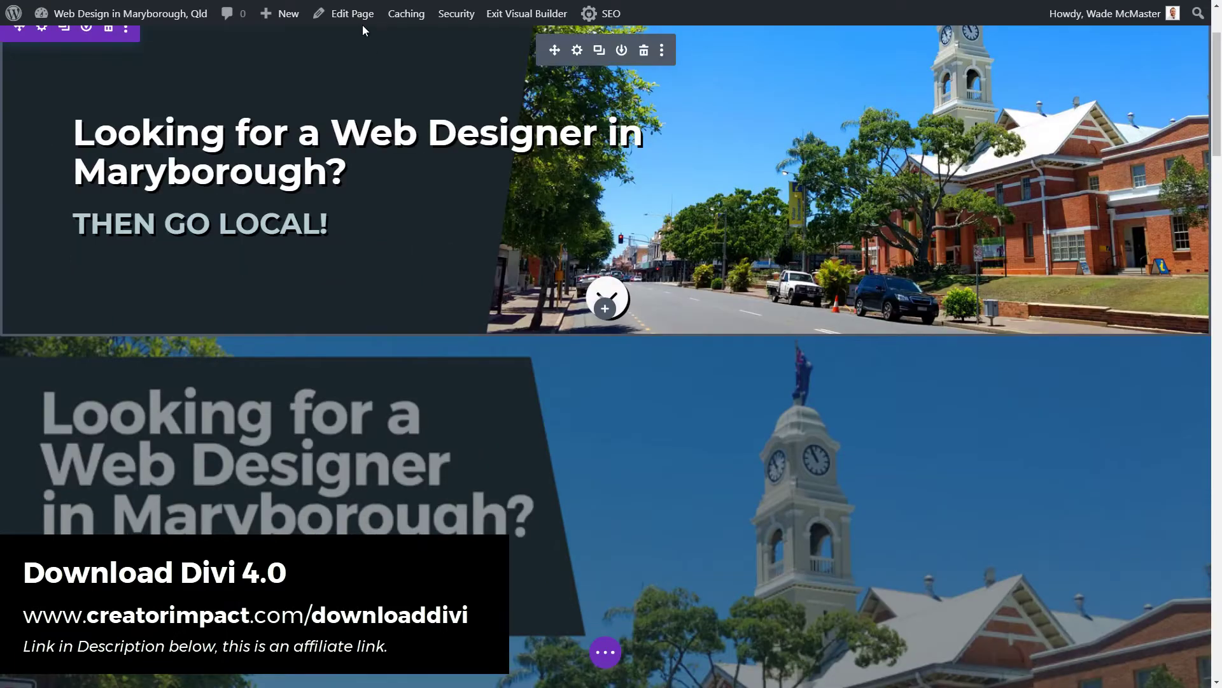
{"action": "scroll", "coordinate": [338, 90], "scroll_direction": "up", "scroll_amount": 2}
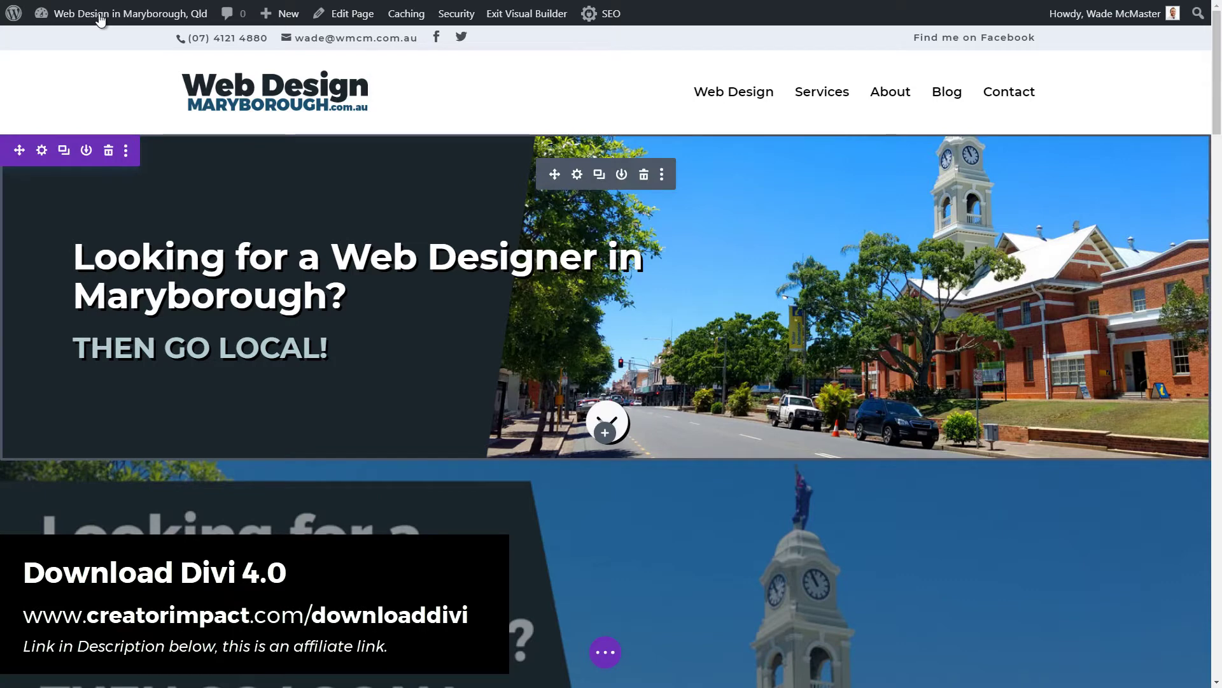
{"action": "mouse_move", "coordinate": [108, 13]}
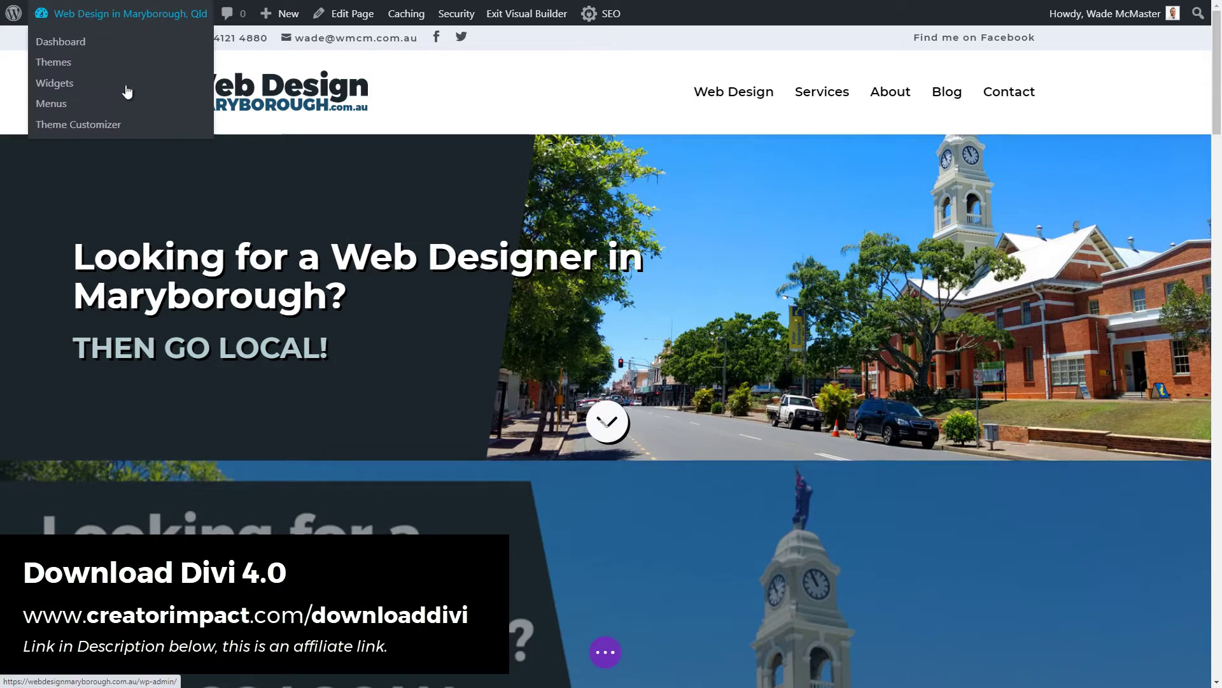
{"action": "left_click", "coordinate": [514, 12]}
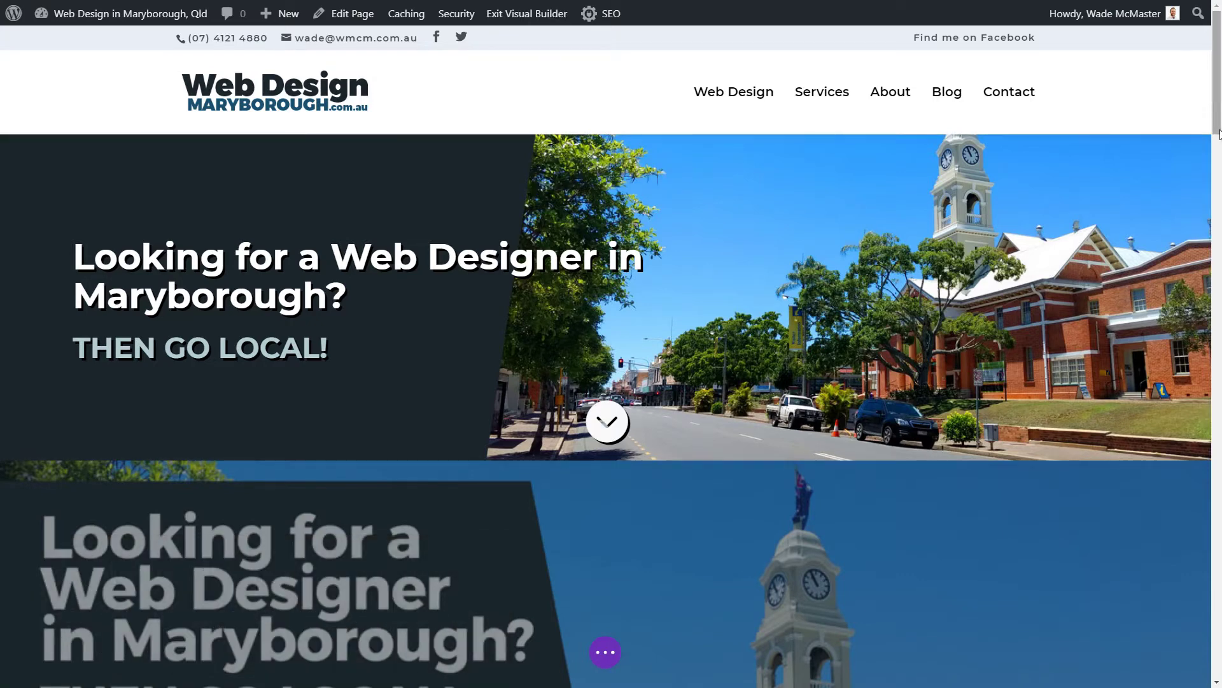
Examine the home page's layout in the visual builder, from the header banner down to the introduction and web design sections.
{"action": "scroll", "coordinate": [1220, 133], "scroll_direction": "down", "scroll_amount": 2}
{"action": "scroll", "coordinate": [1218, 65], "scroll_direction": "down", "scroll_amount": 5}
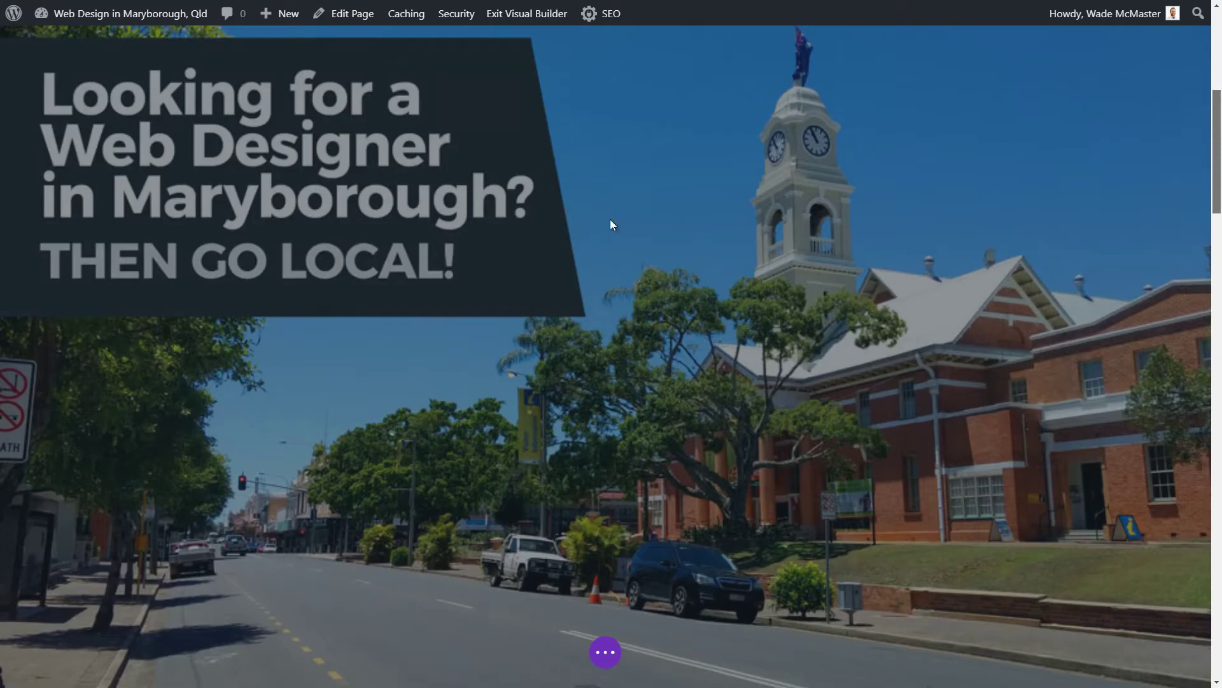
{"action": "scroll", "coordinate": [610, 224], "scroll_direction": "up", "scroll_amount": 7}
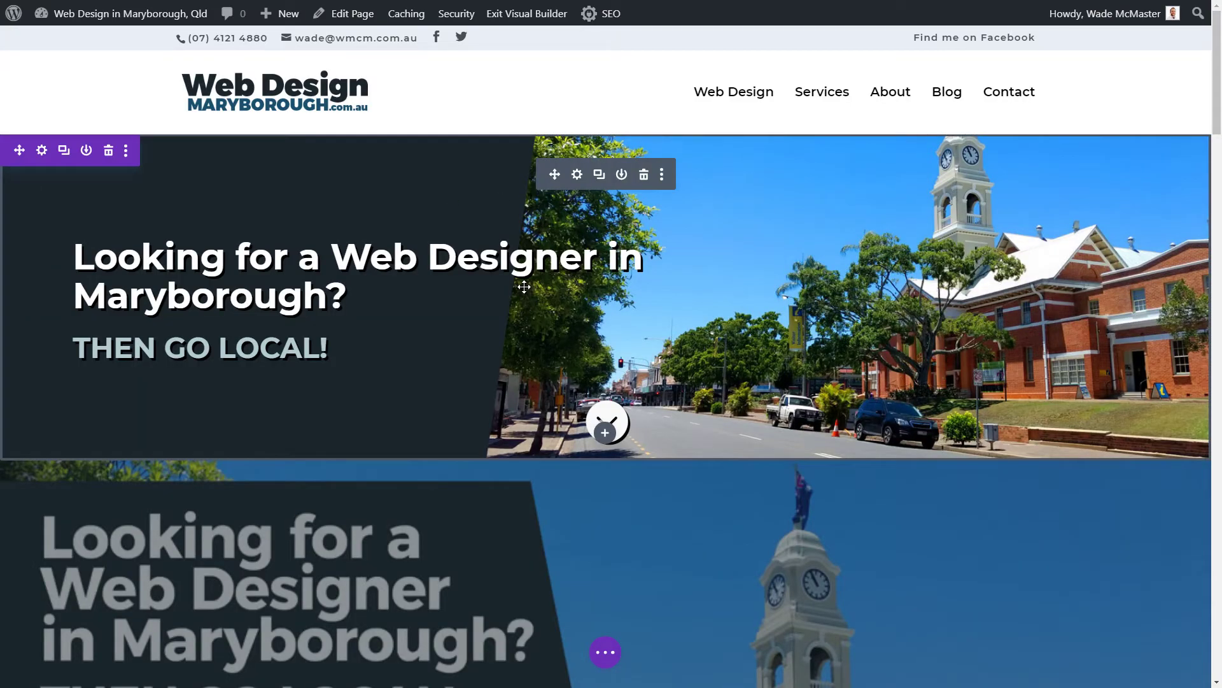
{"action": "scroll", "coordinate": [524, 286], "scroll_direction": "down", "scroll_amount": 5}
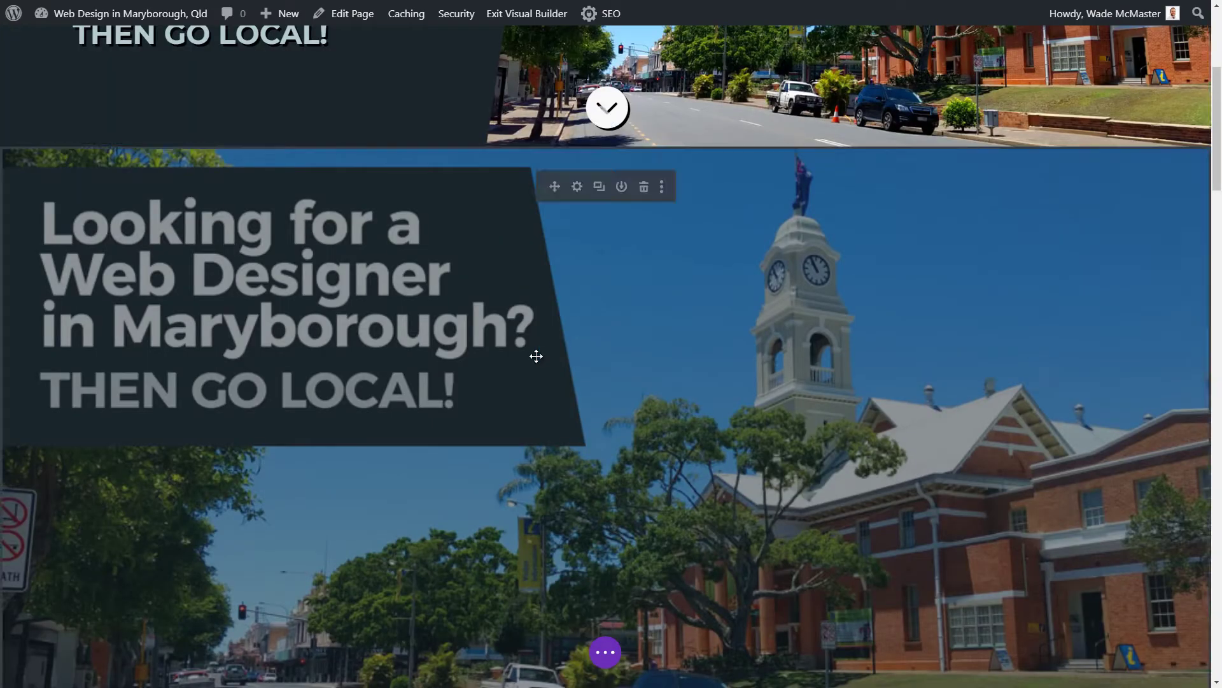
{"action": "scroll", "coordinate": [560, 376], "scroll_direction": "down", "scroll_amount": 4}
{"action": "scroll", "coordinate": [561, 338], "scroll_direction": "down", "scroll_amount": 6}
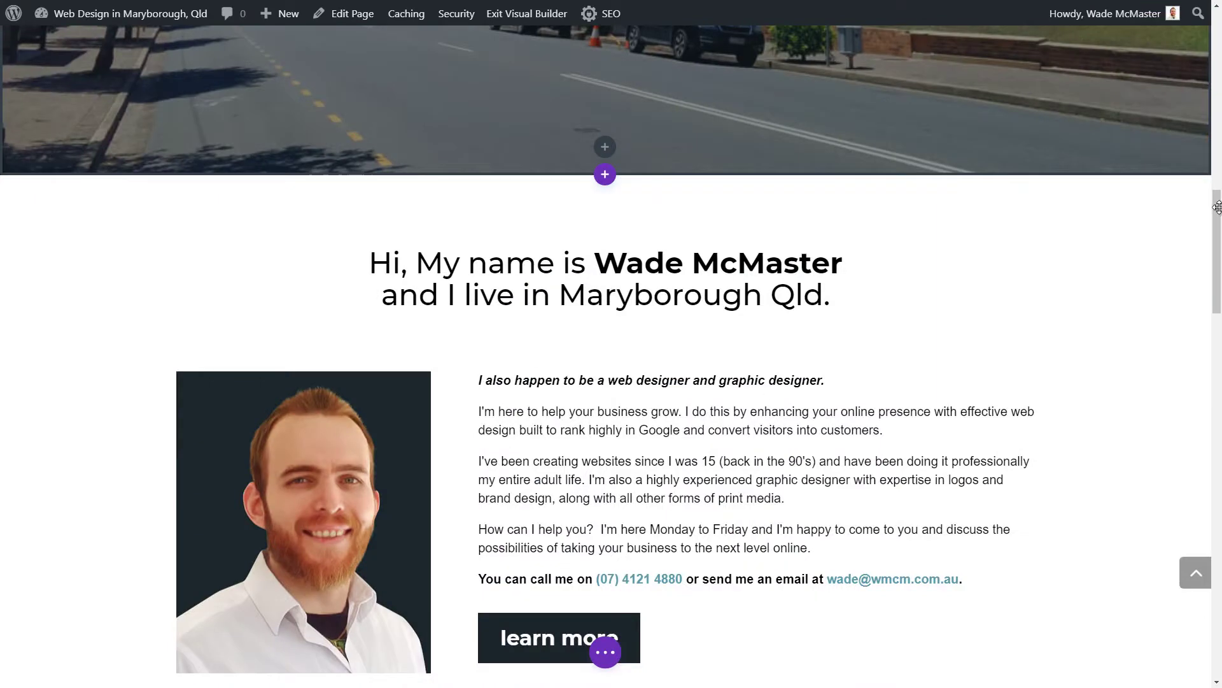
{"action": "left_click_drag", "start_coordinate": [1214, 208], "coordinate": [1218, 264]}
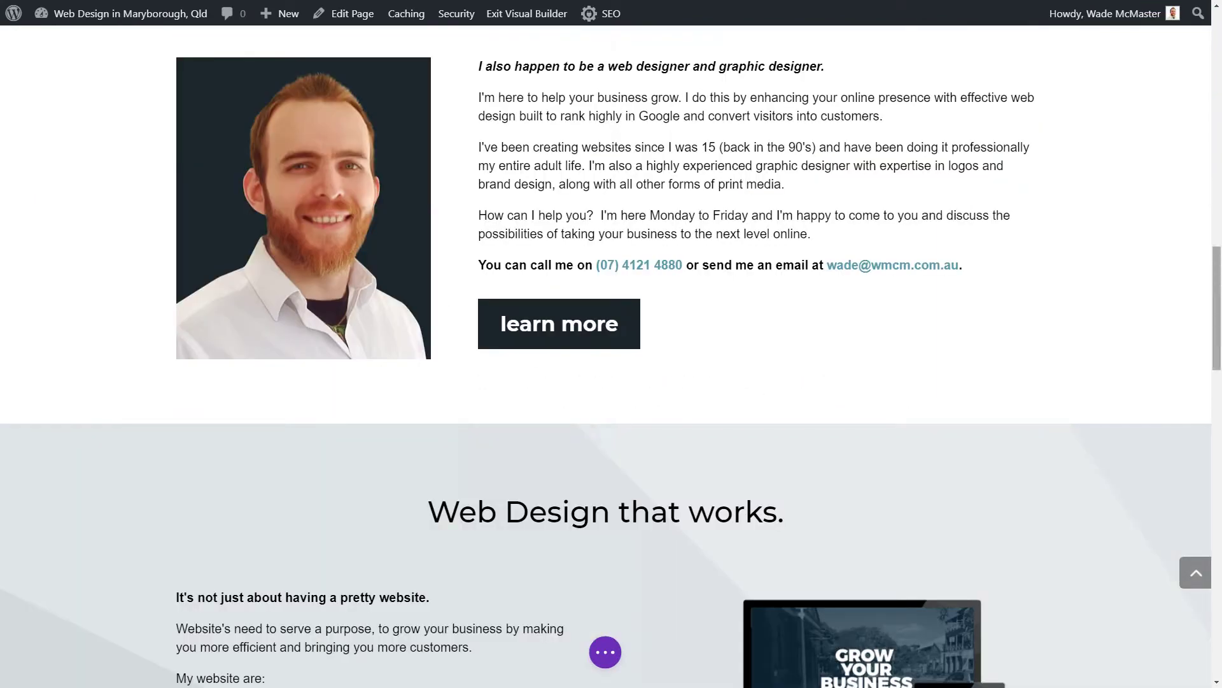
{"action": "scroll", "coordinate": [1221, 63], "scroll_direction": "down", "scroll_amount": 10}
{"action": "left_click", "coordinate": [1218, 42]}
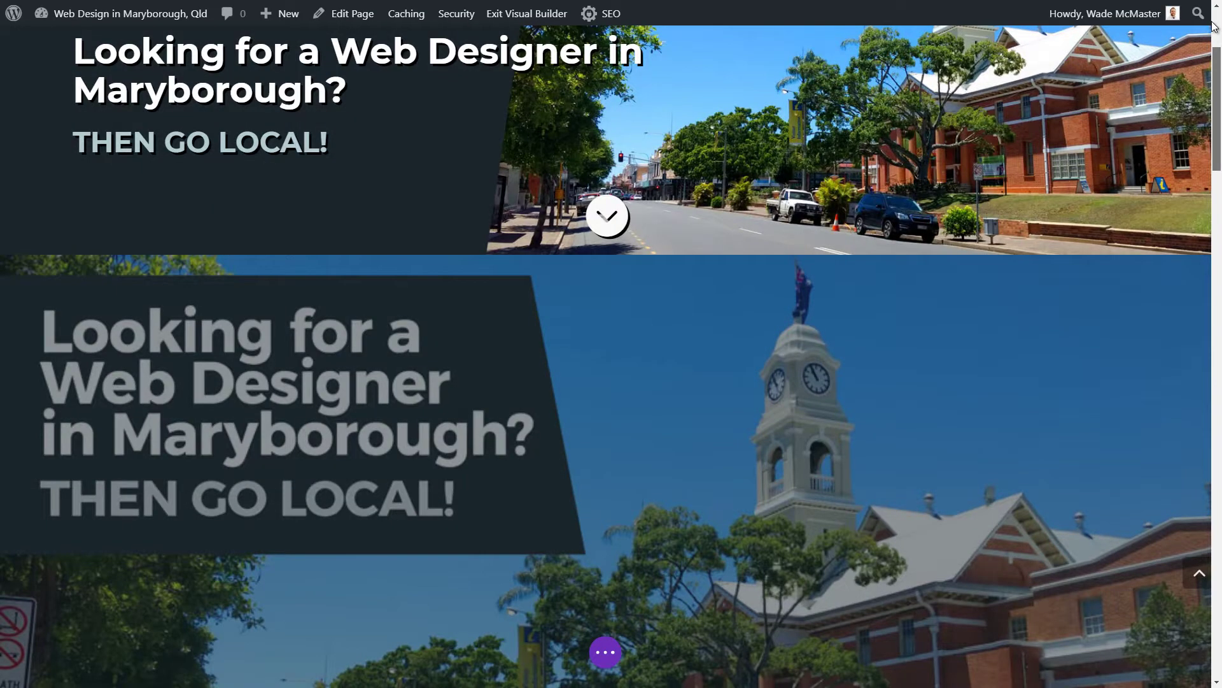
{"action": "left_click", "coordinate": [1213, 22]}
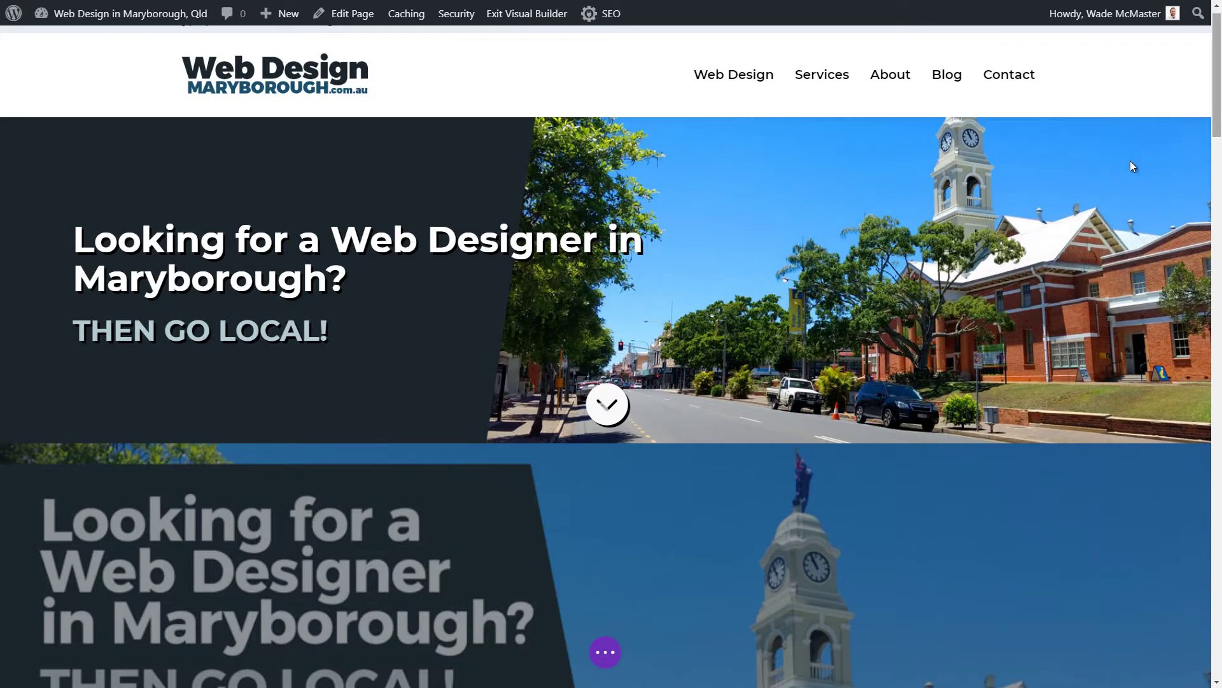
{"action": "mouse_move", "coordinate": [1079, 153]}
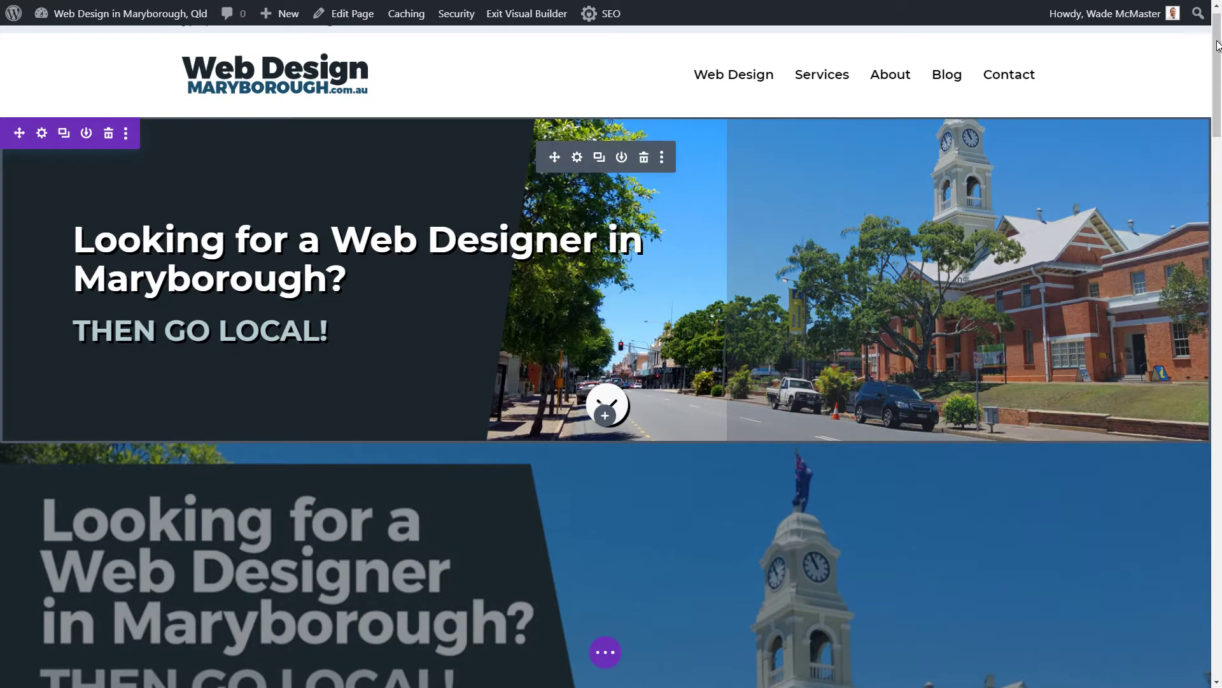
{"action": "scroll", "coordinate": [1216, 242], "scroll_direction": "down", "scroll_amount": 5}
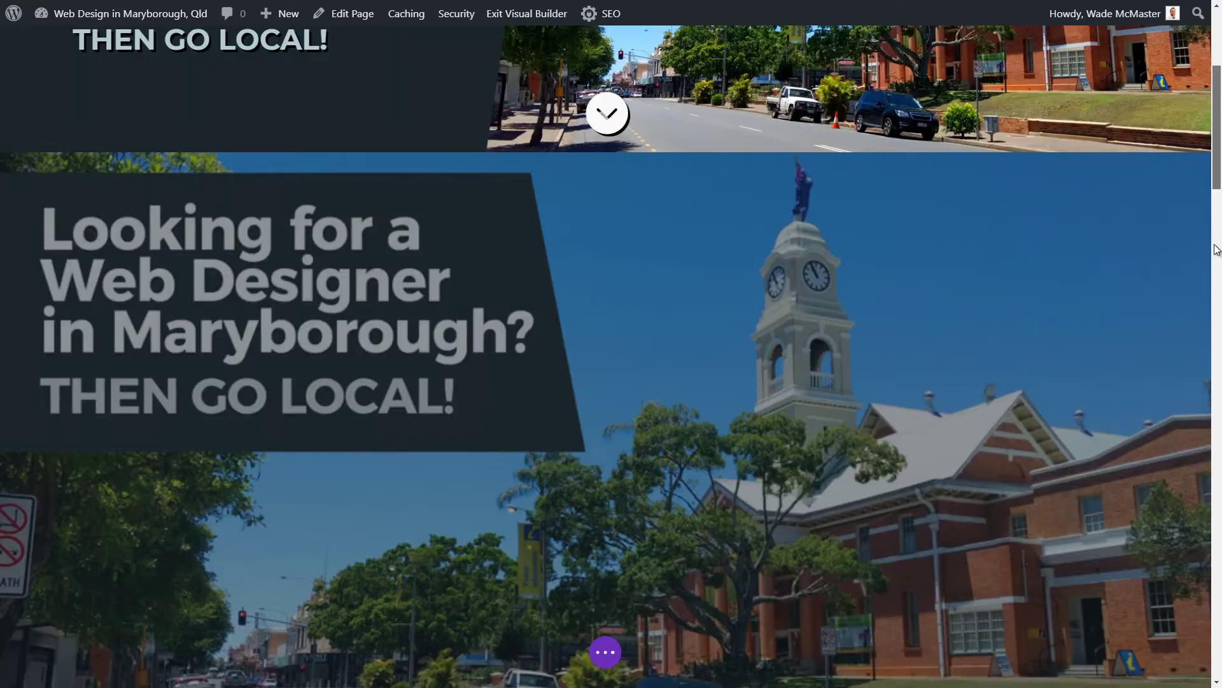
{"action": "scroll", "coordinate": [1216, 249], "scroll_direction": "down", "scroll_amount": 10}
{"action": "scroll", "coordinate": [1216, 299], "scroll_direction": "down", "scroll_amount": 1}
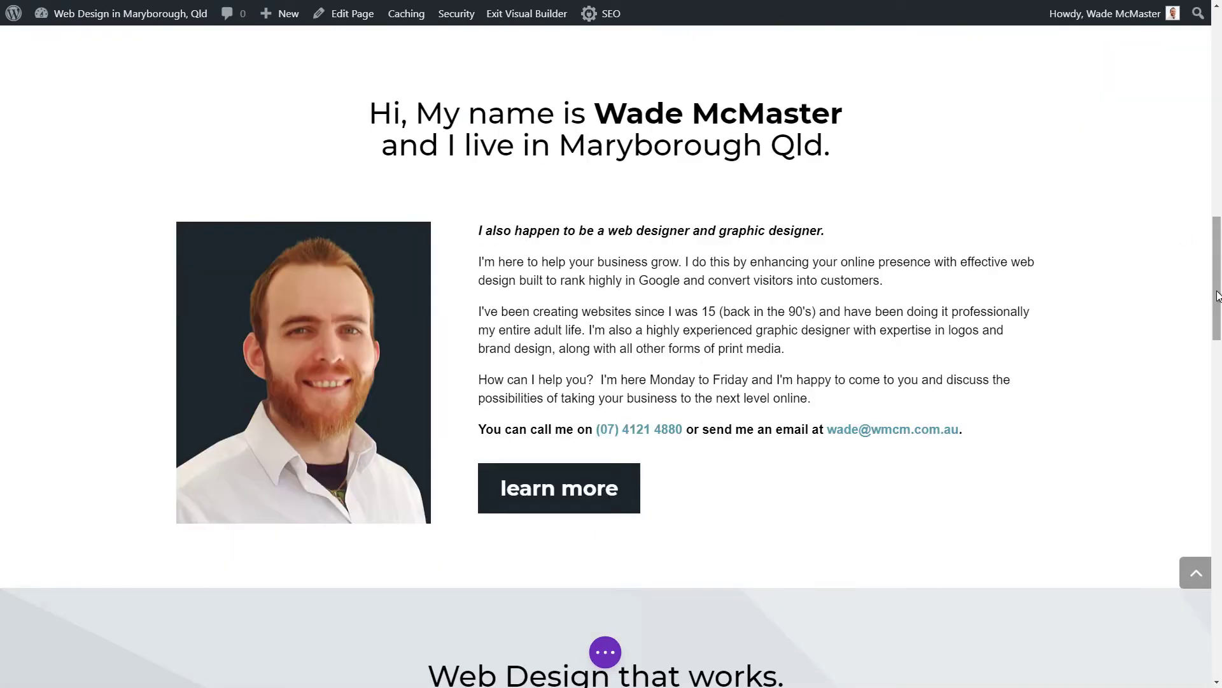
Review the introduction section's row and module controls, including the column layout choices for the row with the portrait.
{"action": "left_click_drag", "start_coordinate": [22, 54], "coordinate": [29, 148]}
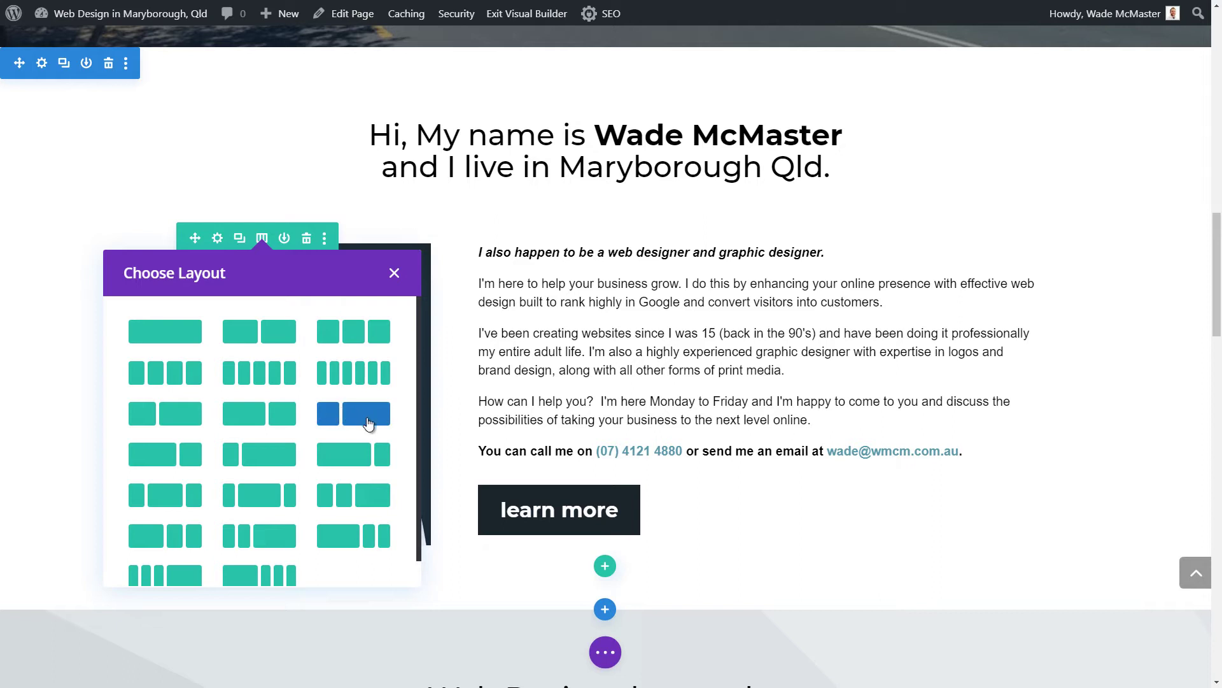
{"action": "left_click", "coordinate": [347, 156]}
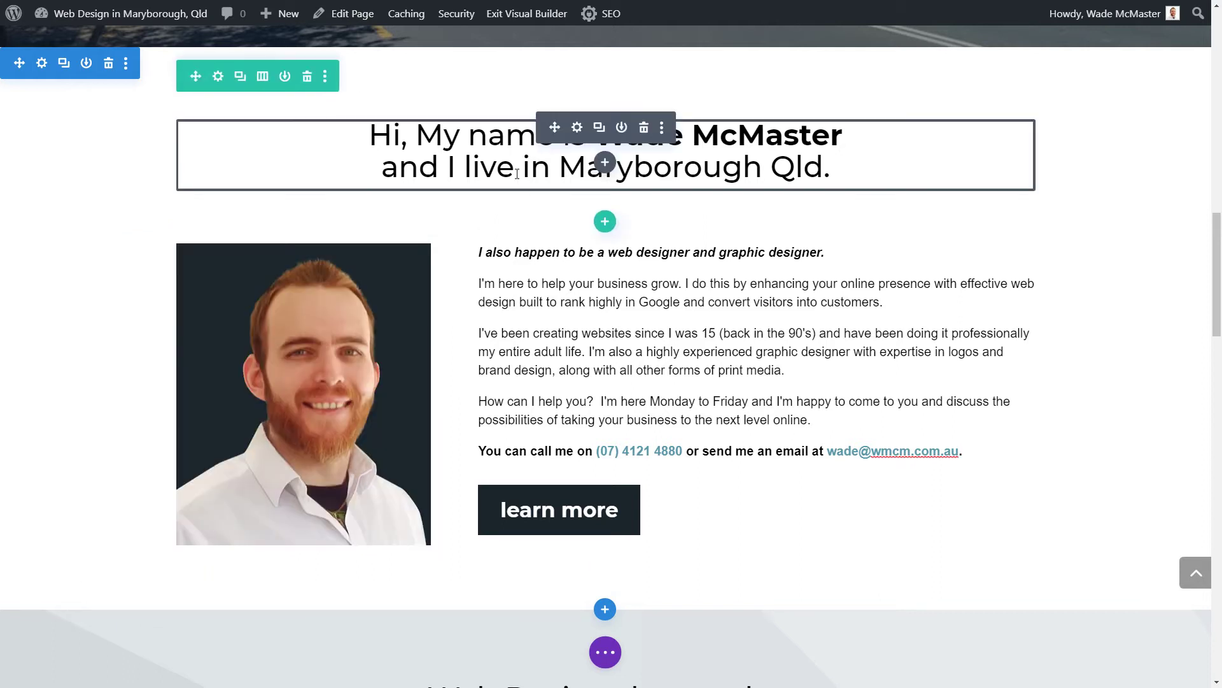
{"action": "left_click", "coordinate": [497, 142]}
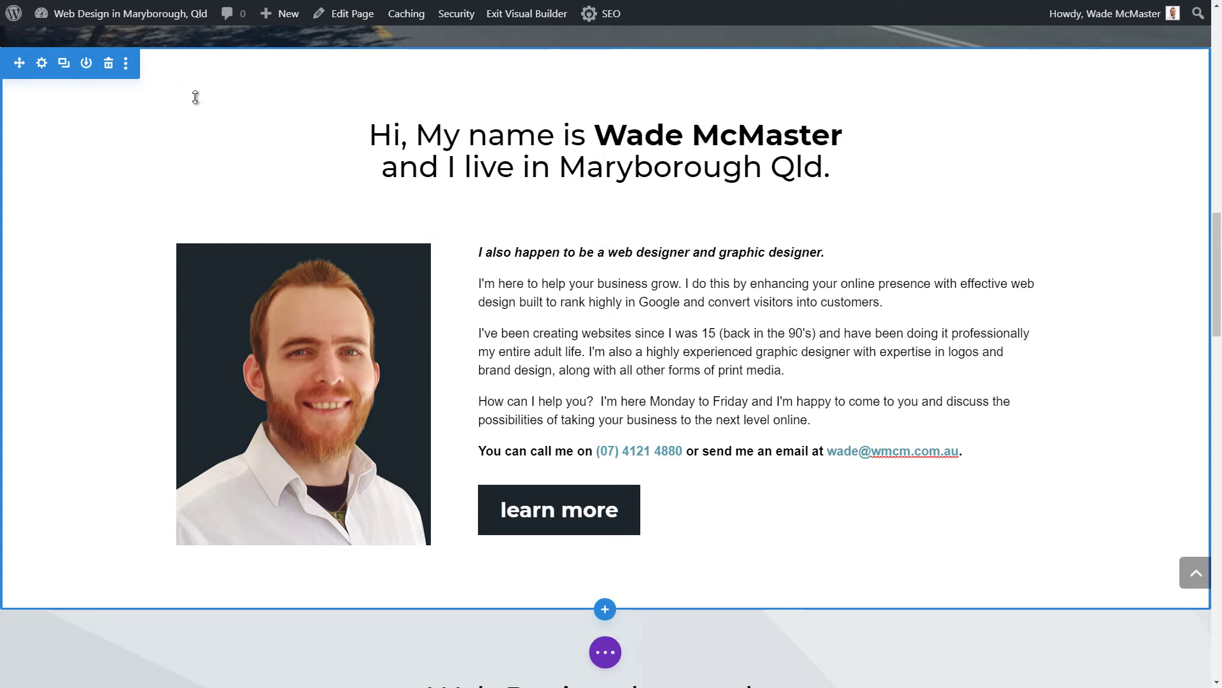
{"action": "mouse_move", "coordinate": [242, 88]}
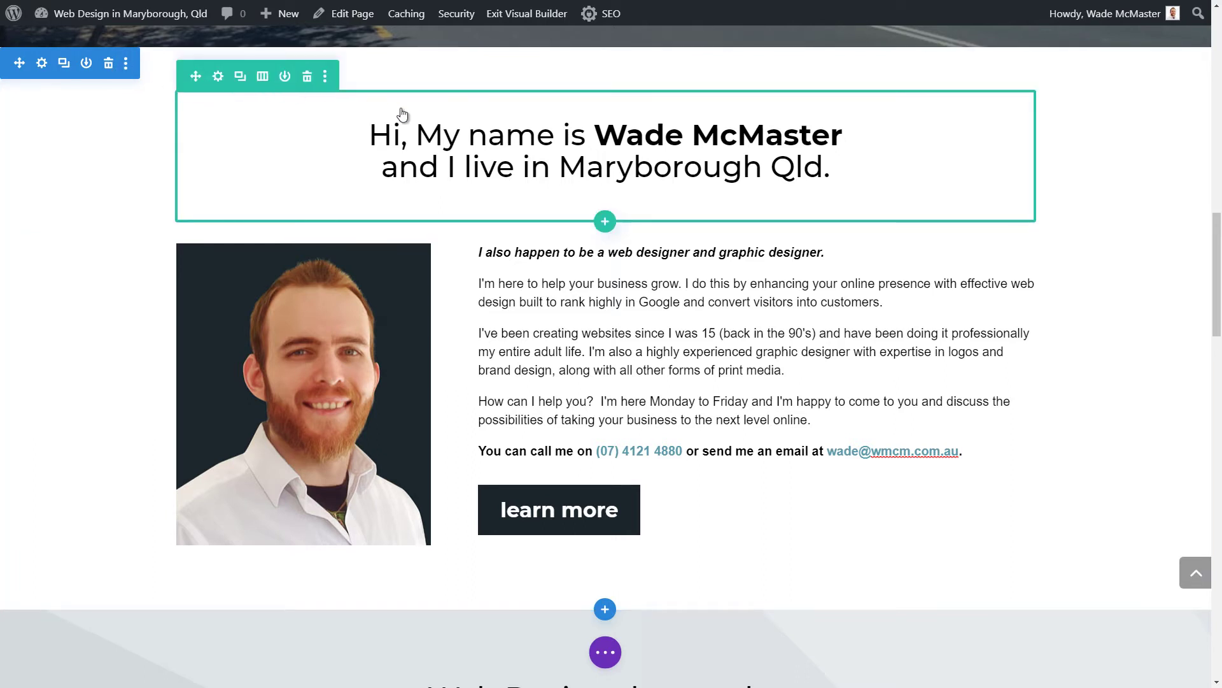
{"action": "mouse_move", "coordinate": [580, 136]}
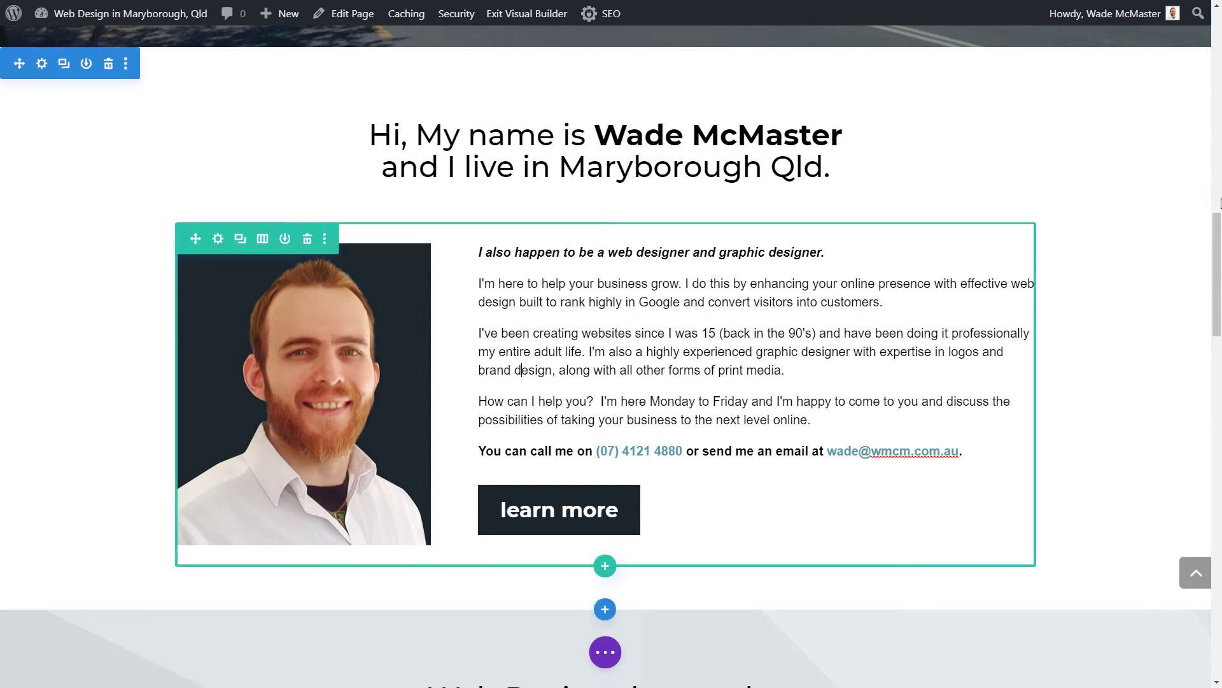
Compare the section and module controls of the full-width header banner with those of the introduction section.
{"action": "scroll", "coordinate": [783, 165], "scroll_direction": "up", "scroll_amount": 2}
{"action": "scroll", "coordinate": [170, 151], "scroll_direction": "up", "scroll_amount": 5}
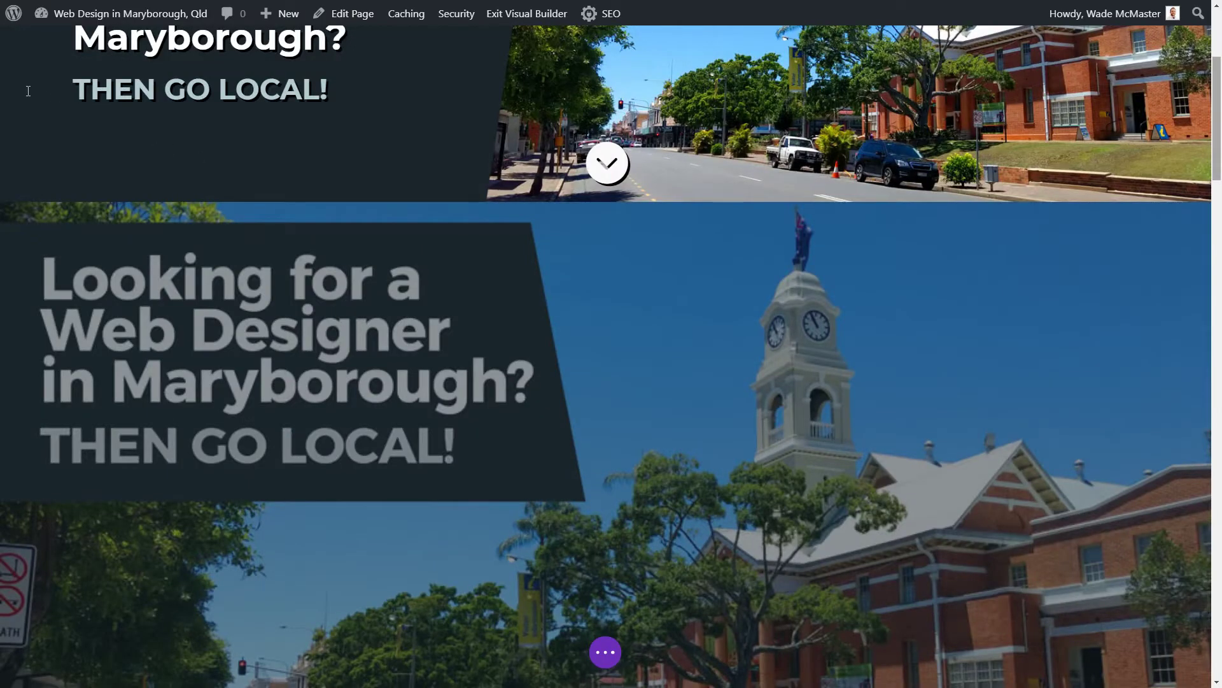
{"action": "scroll", "coordinate": [28, 91], "scroll_direction": "up", "scroll_amount": 3}
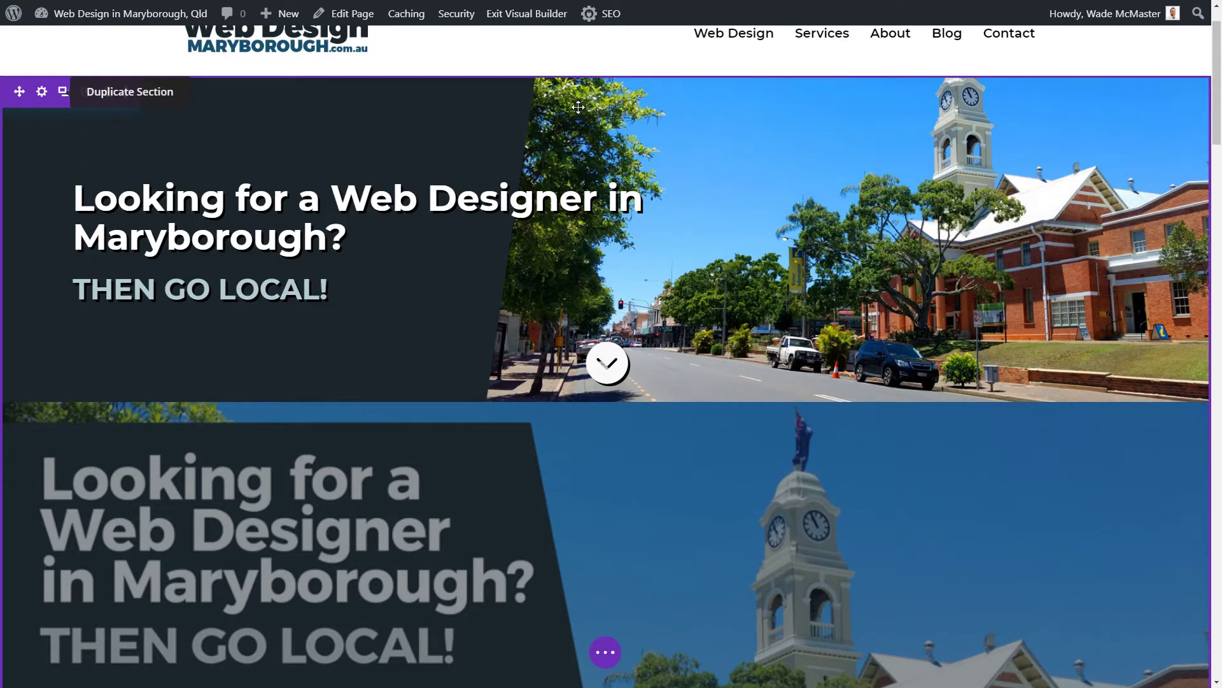
{"action": "mouse_move", "coordinate": [597, 117]}
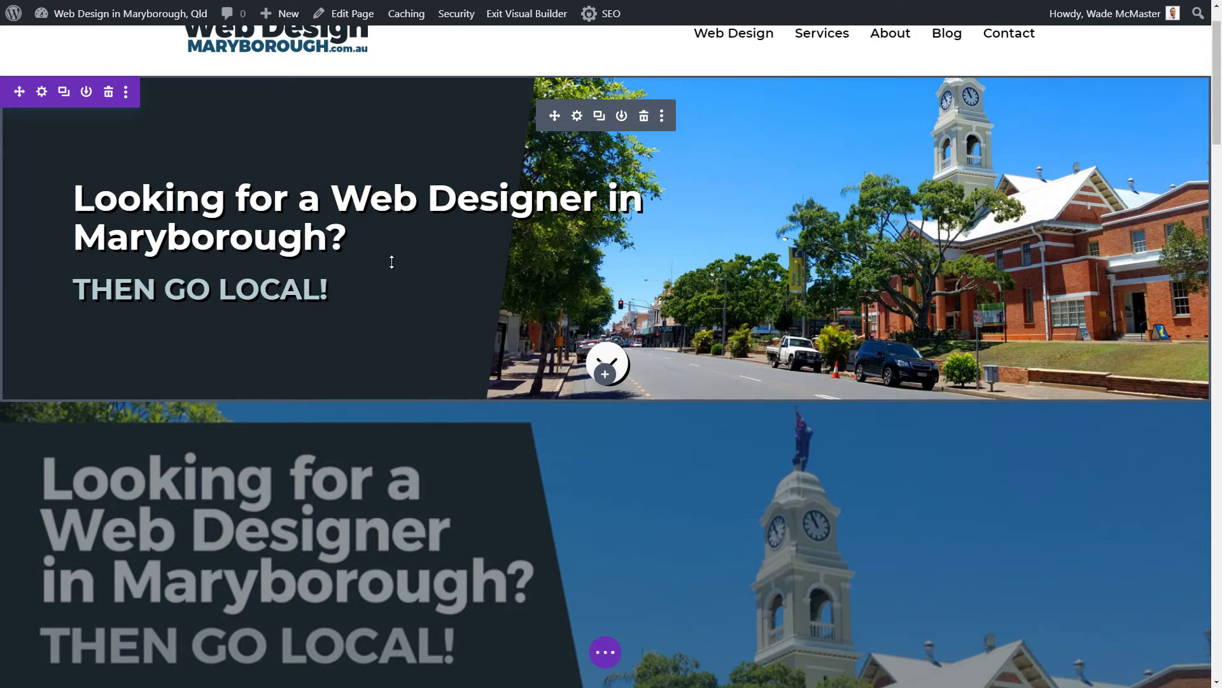
{"action": "scroll", "coordinate": [392, 262], "scroll_direction": "down", "scroll_amount": 2}
{"action": "scroll", "coordinate": [716, 382], "scroll_direction": "down", "scroll_amount": 5}
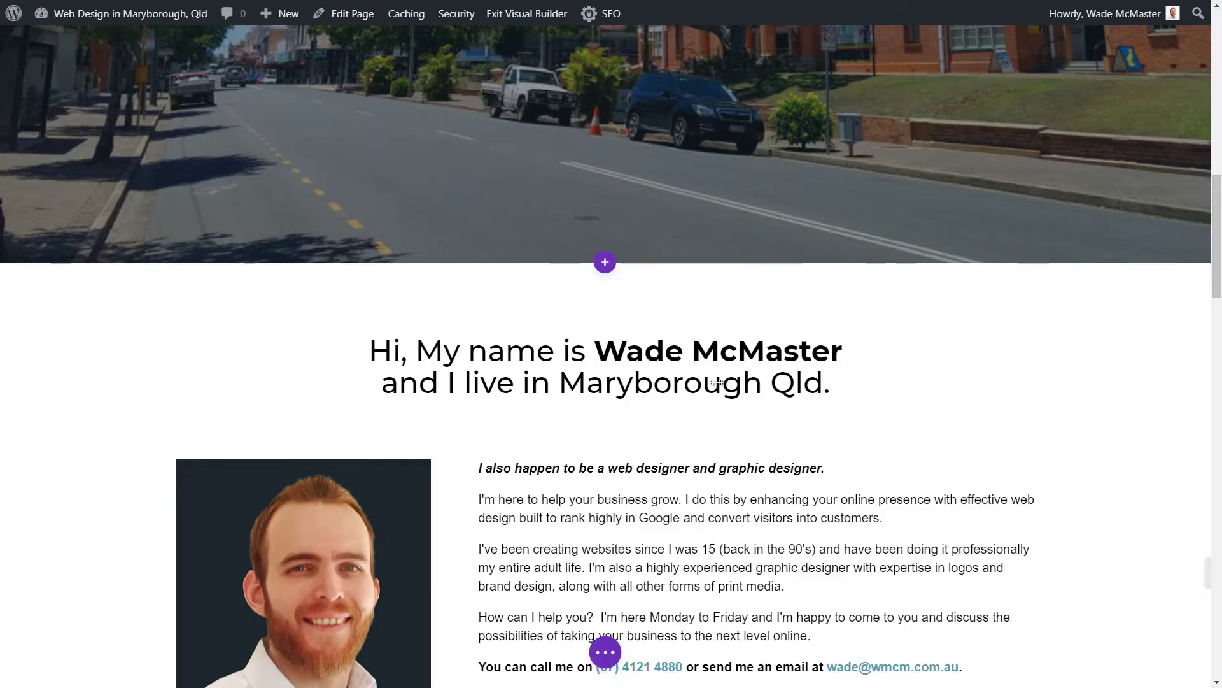
{"action": "scroll", "coordinate": [717, 382], "scroll_direction": "down", "scroll_amount": 4}
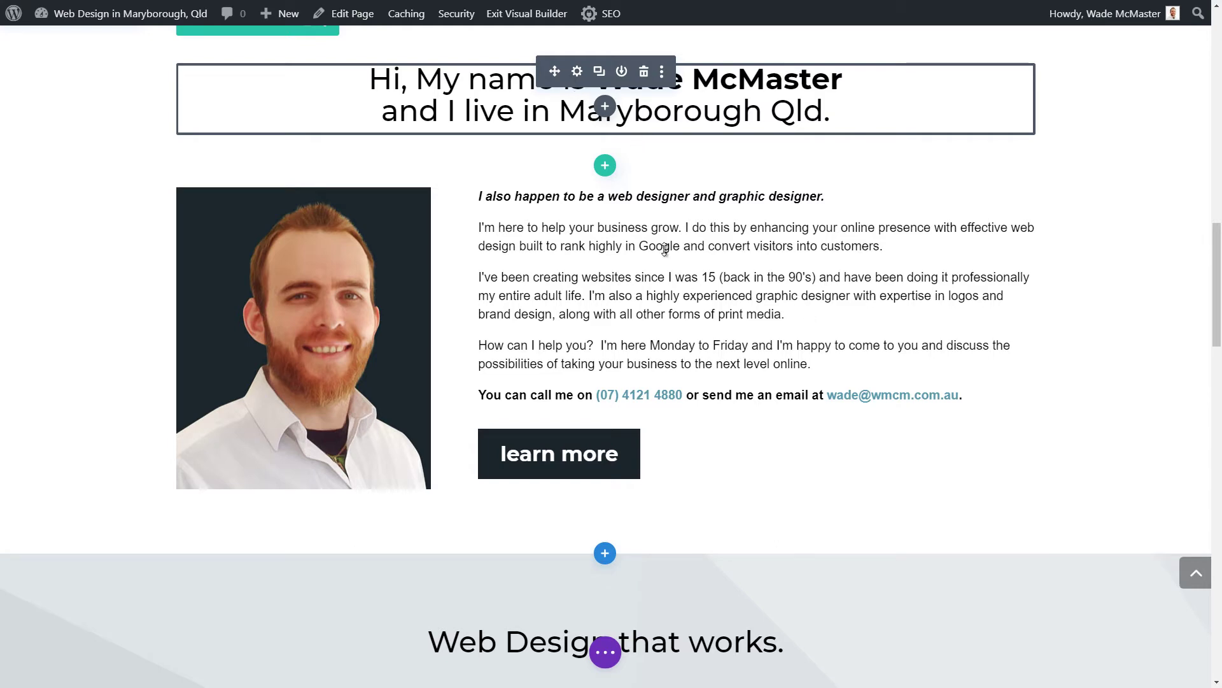
{"action": "scroll", "coordinate": [520, 310], "scroll_direction": "up", "scroll_amount": 2}
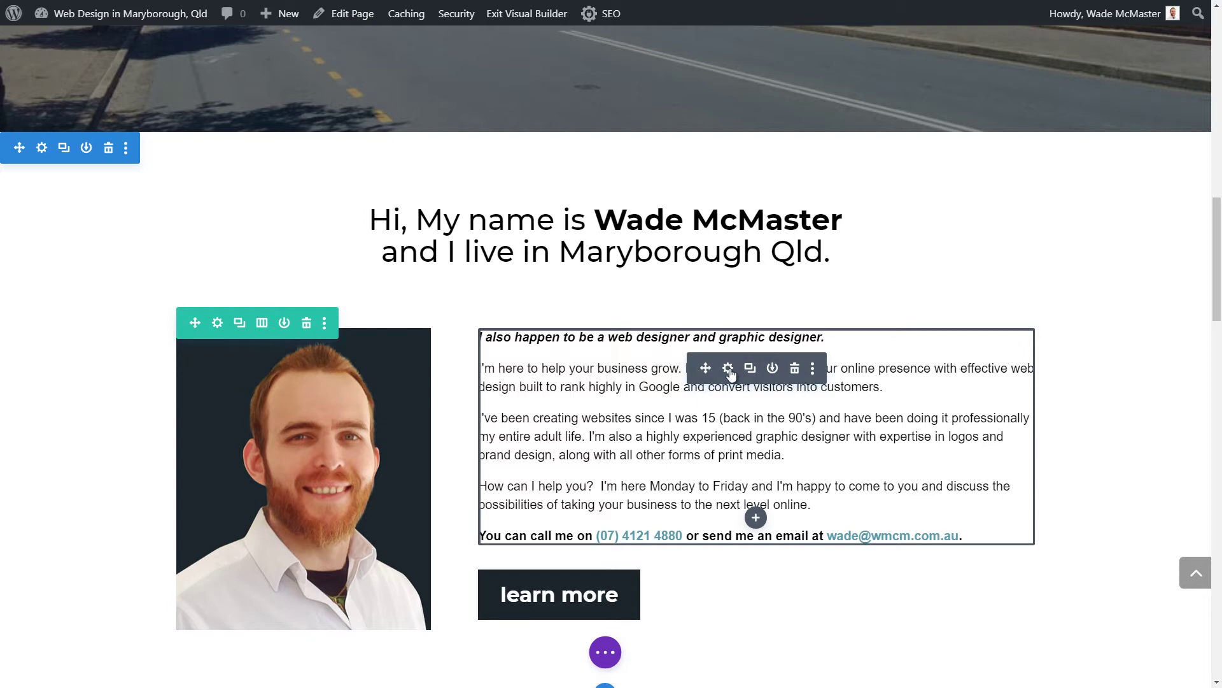
Open the settings of the biography text module as a floating window and bring its body text into view.
{"action": "left_click", "coordinate": [215, 326]}
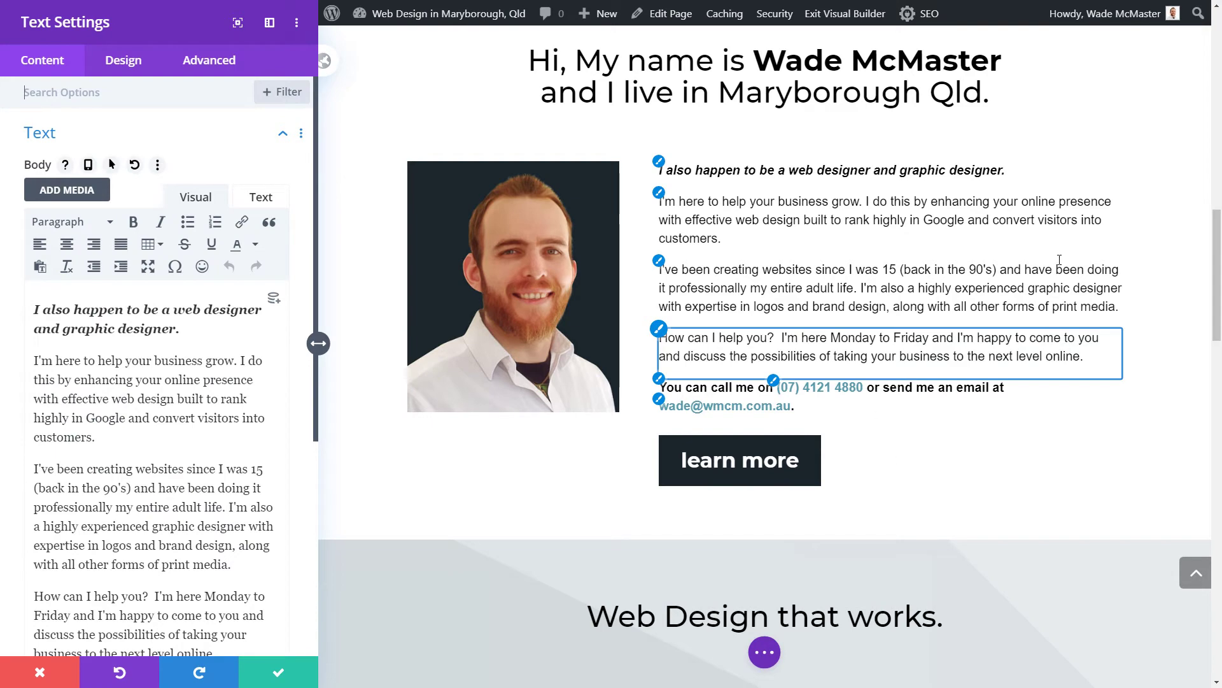
{"action": "left_click_drag", "start_coordinate": [258, 78], "coordinate": [308, 436]}
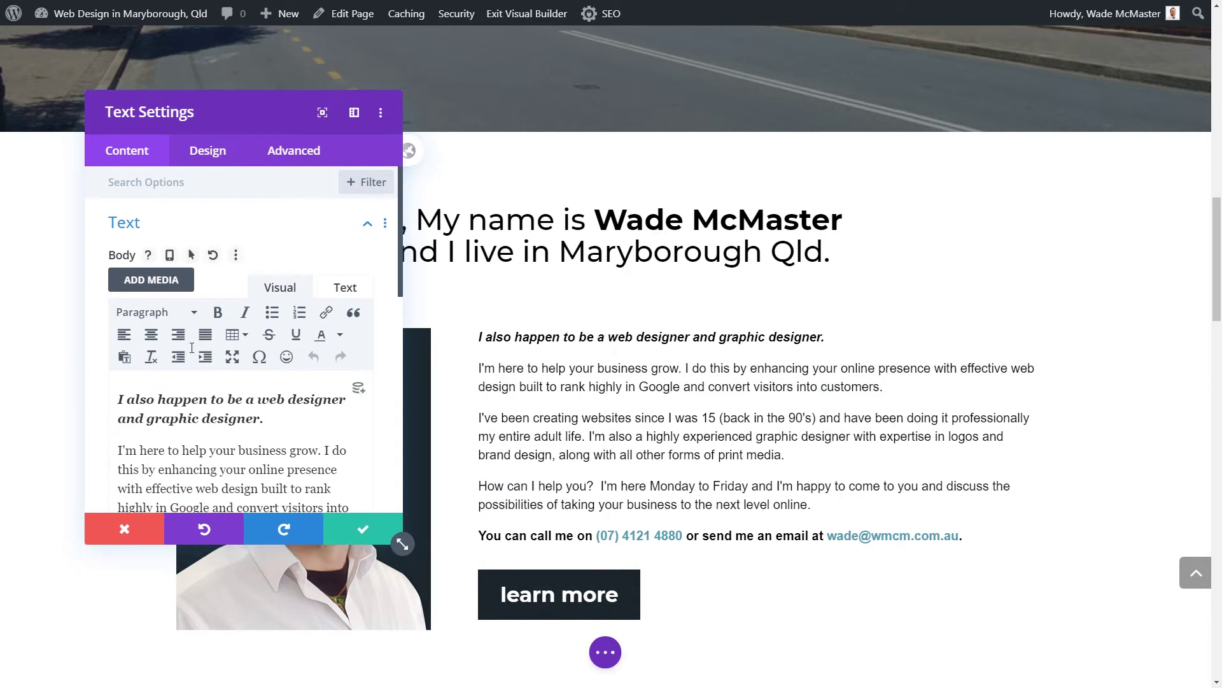
{"action": "scroll", "coordinate": [234, 400], "scroll_direction": "down", "scroll_amount": 2}
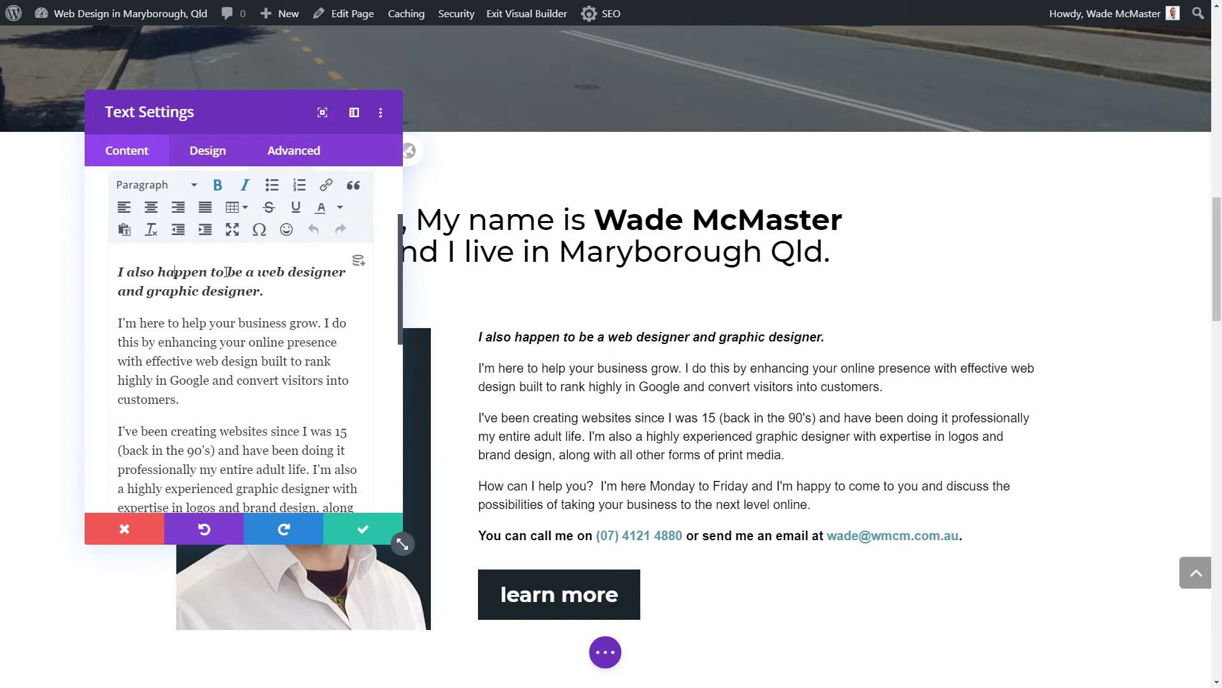
Reword the biography's opening sentence to "I am a professional web designer and graphic designer." and save the module.
{"action": "left_click_drag", "start_coordinate": [246, 274], "coordinate": [127, 273]}
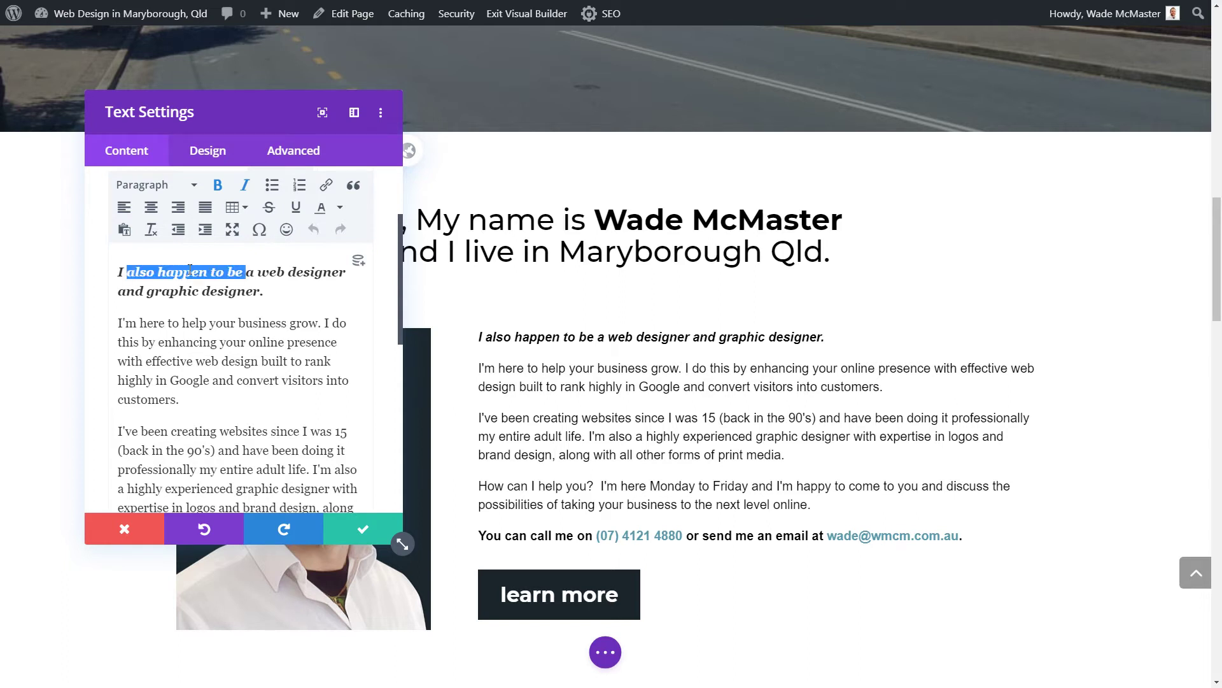
{"action": "type", "text": "am"}
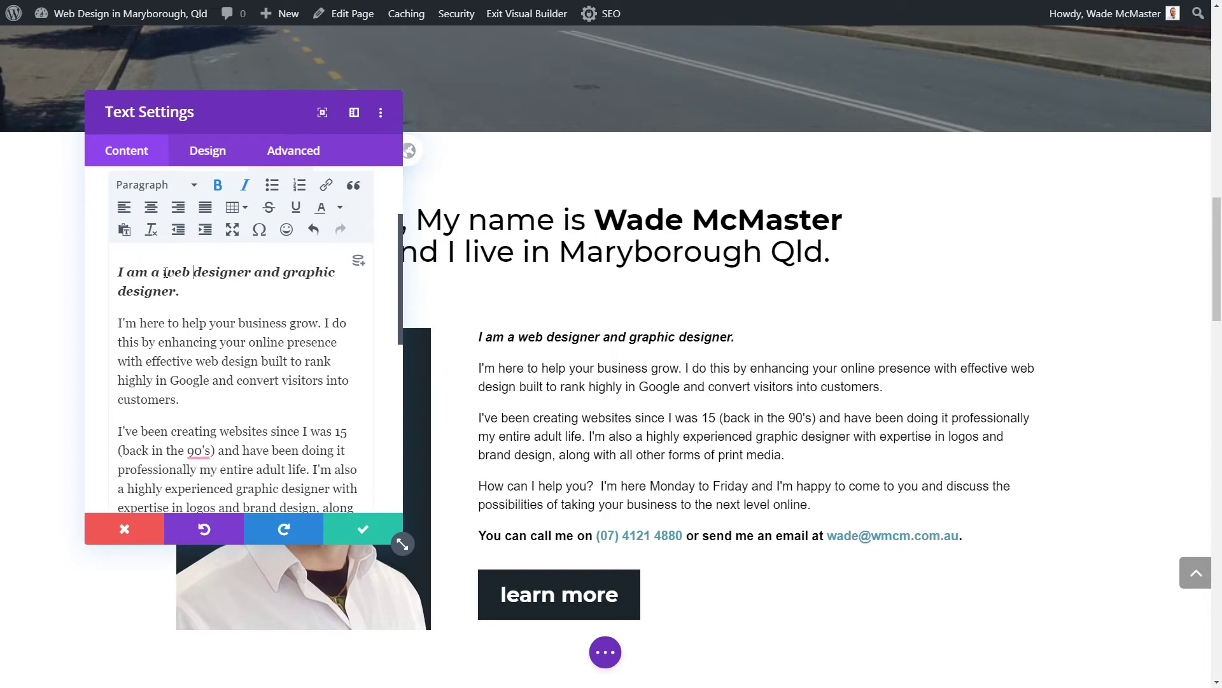
{"action": "left_click", "coordinate": [166, 273]}
{"action": "type", "text": "profes"}
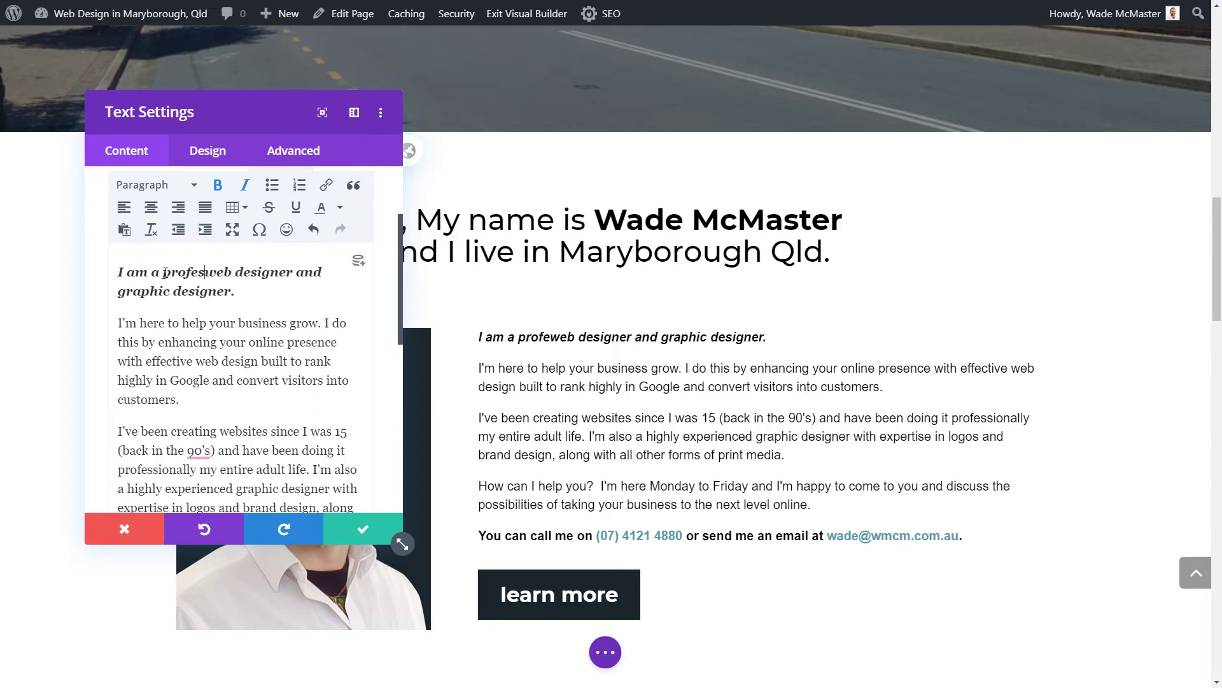
{"action": "type", "text": "sional"}
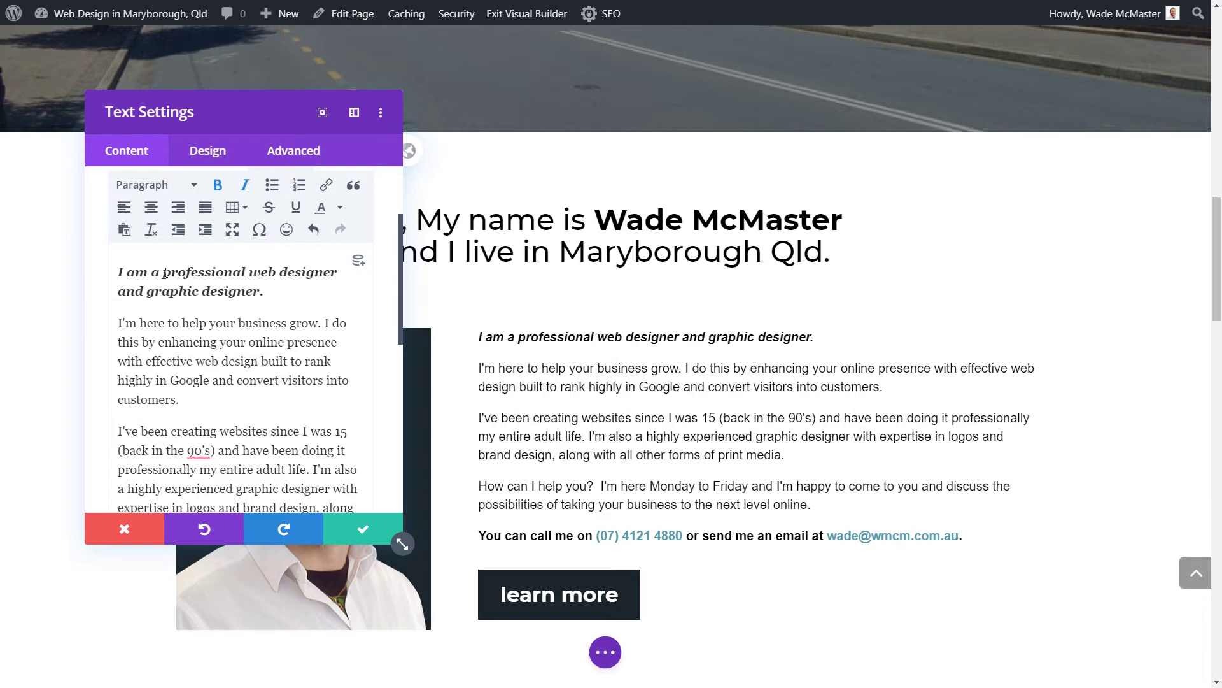
{"action": "left_click", "coordinate": [367, 532]}
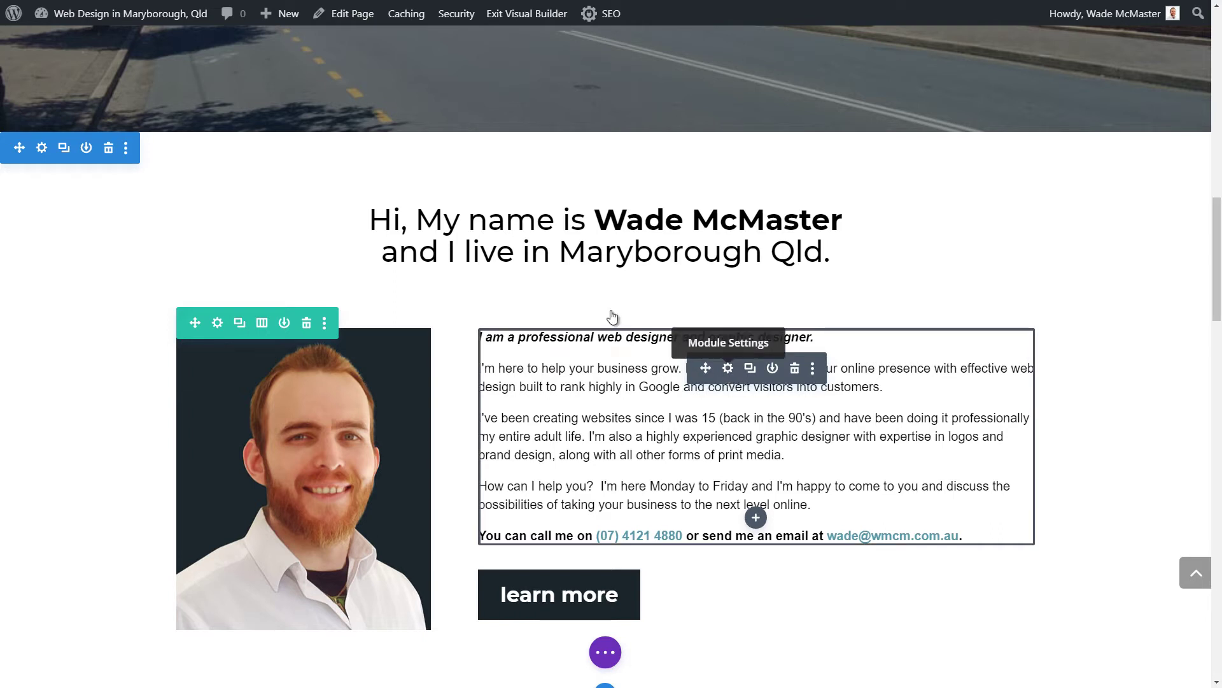
Try inserting test letters into the introduction heading, both directly on the page and in its text settings, and discard them.
{"action": "left_click", "coordinate": [790, 222]}
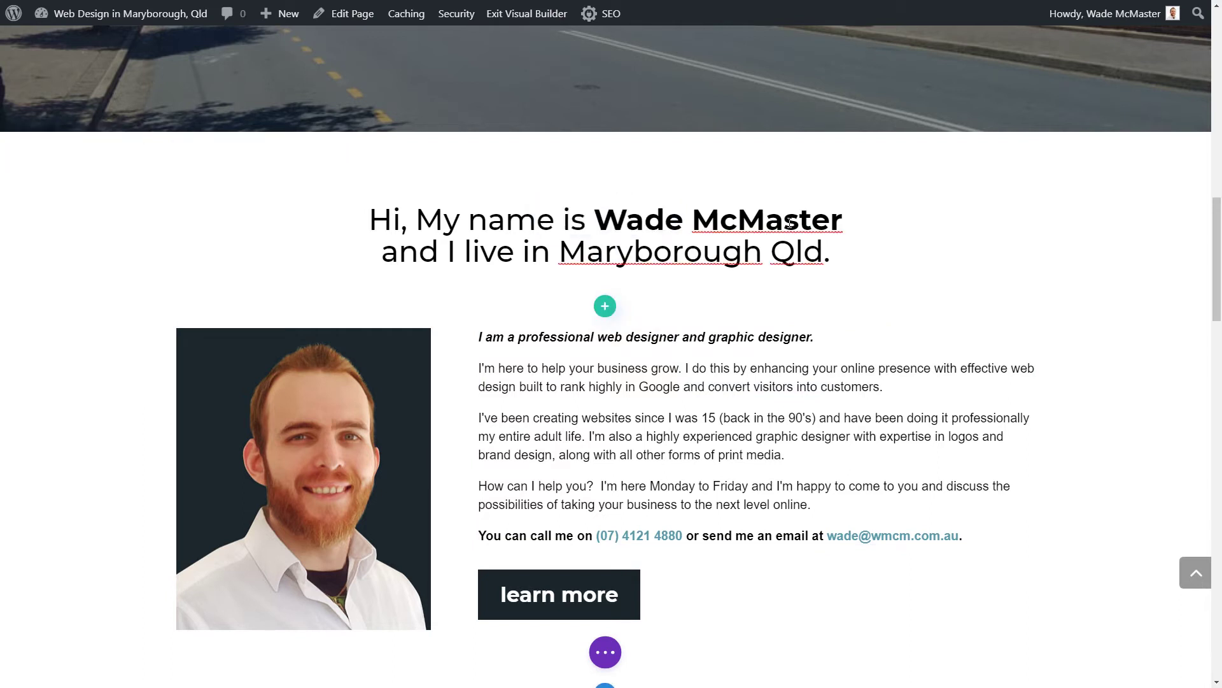
{"action": "type", "text": "cc"}
{"action": "key", "text": "BackSpace"}
{"action": "key", "text": "BackSpace"}
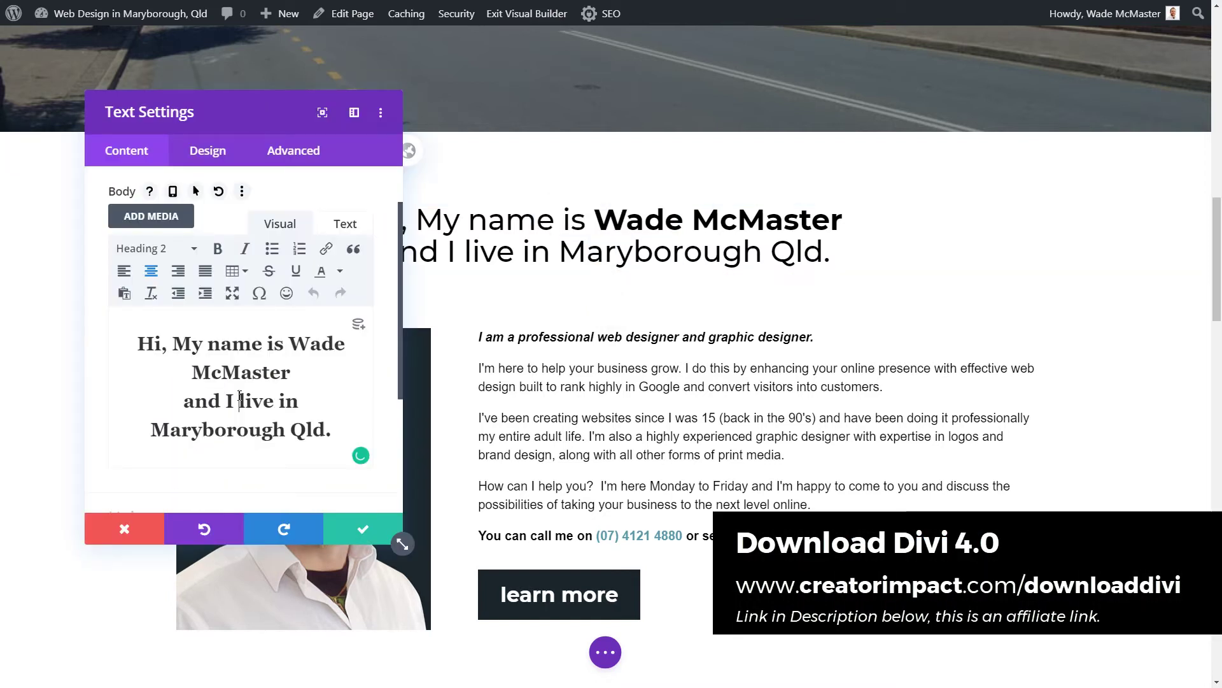
{"action": "type", "text": "ff"}
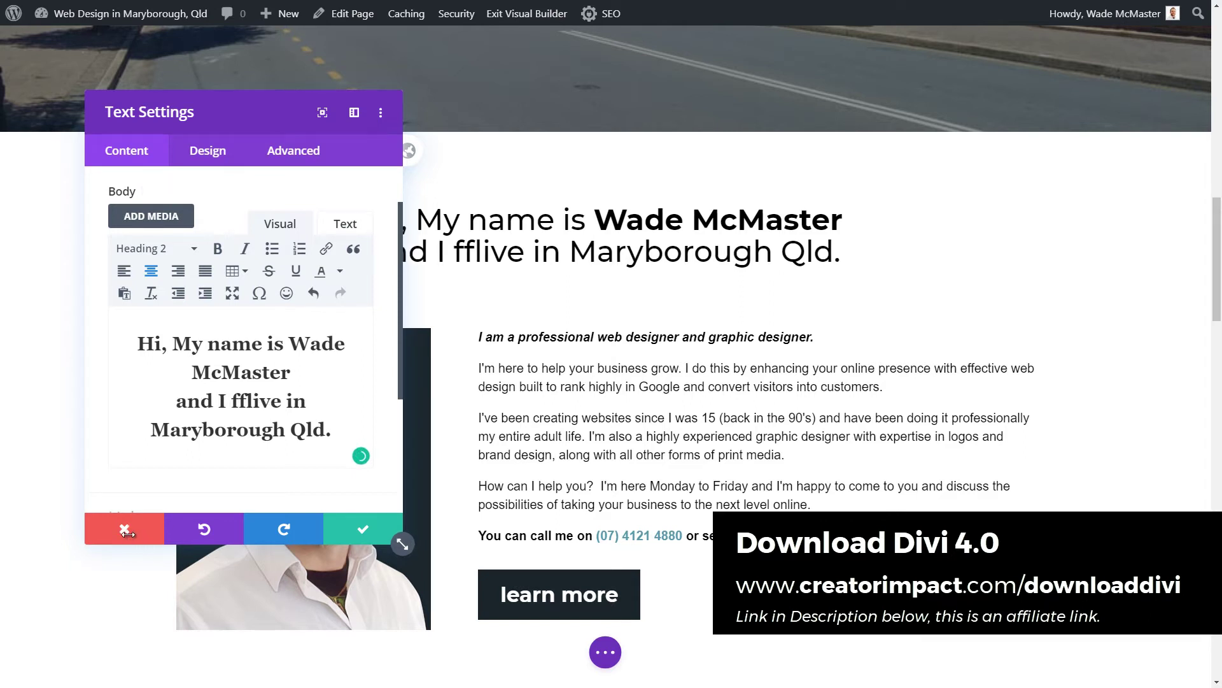
{"action": "left_click", "coordinate": [125, 531]}
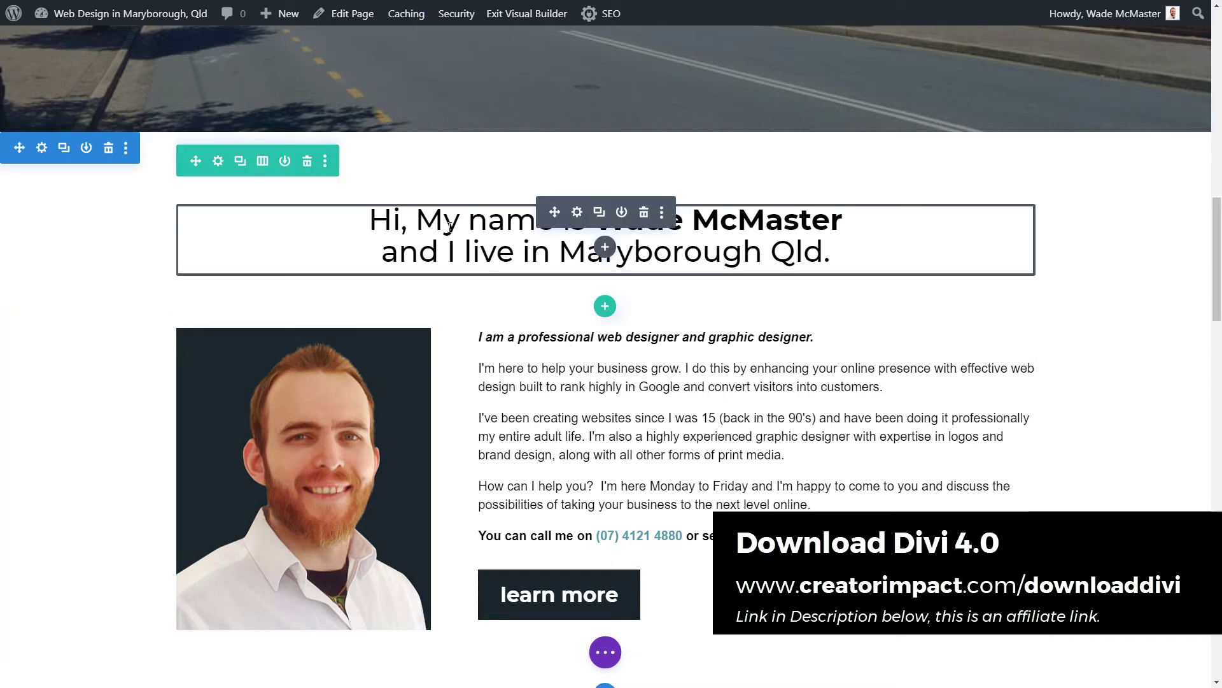
Open the biography text module's settings and make the settings window taller.
{"action": "scroll", "coordinate": [565, 365], "scroll_direction": "down", "scroll_amount": 1}
{"action": "scroll", "coordinate": [549, 159], "scroll_direction": "down", "scroll_amount": 2}
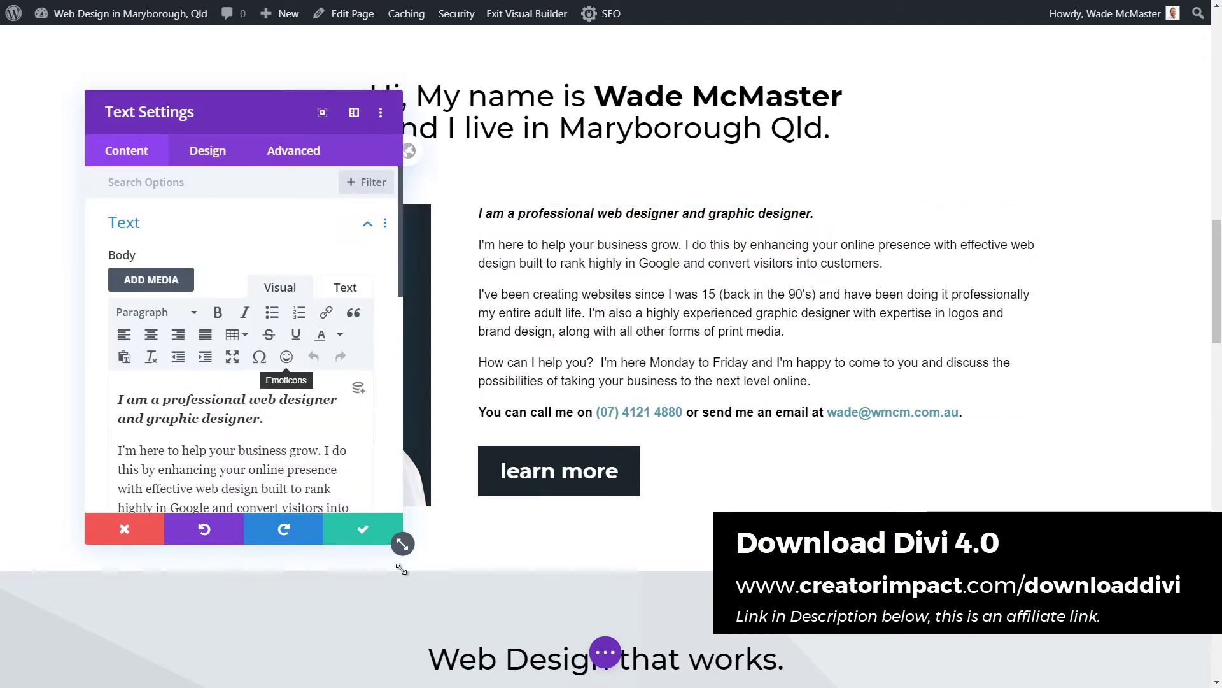
{"action": "left_click_drag", "start_coordinate": [402, 543], "coordinate": [399, 662]}
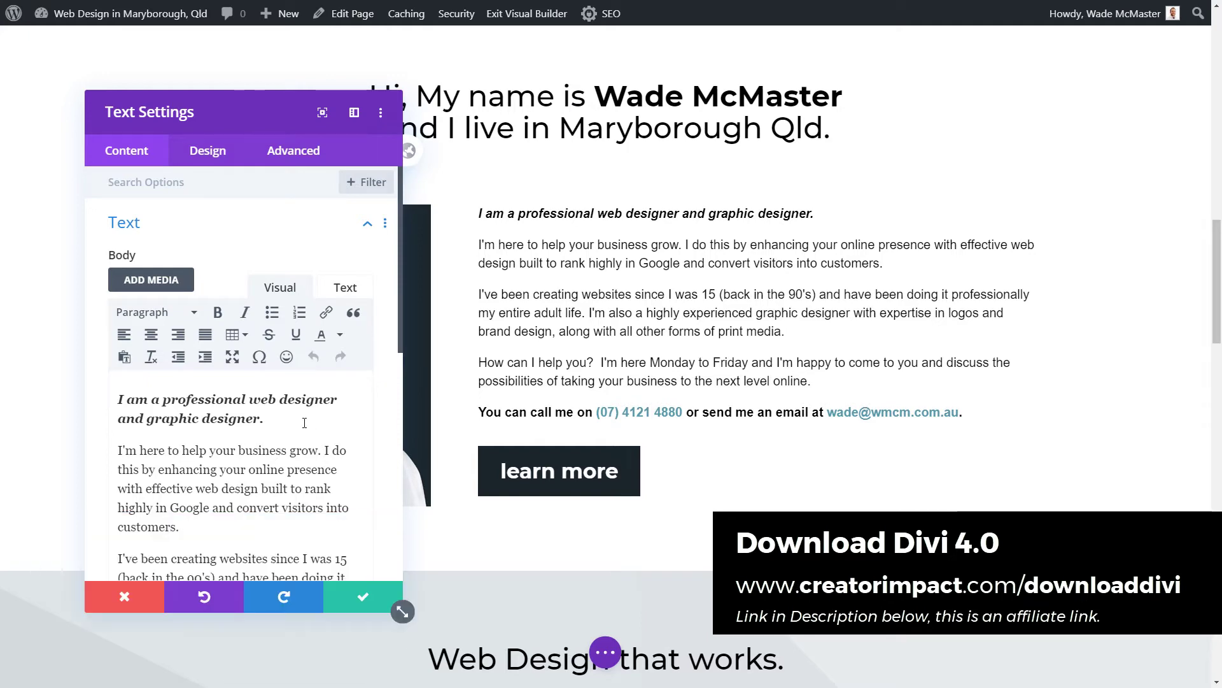
{"action": "scroll", "coordinate": [304, 422], "scroll_direction": "down", "scroll_amount": 5}
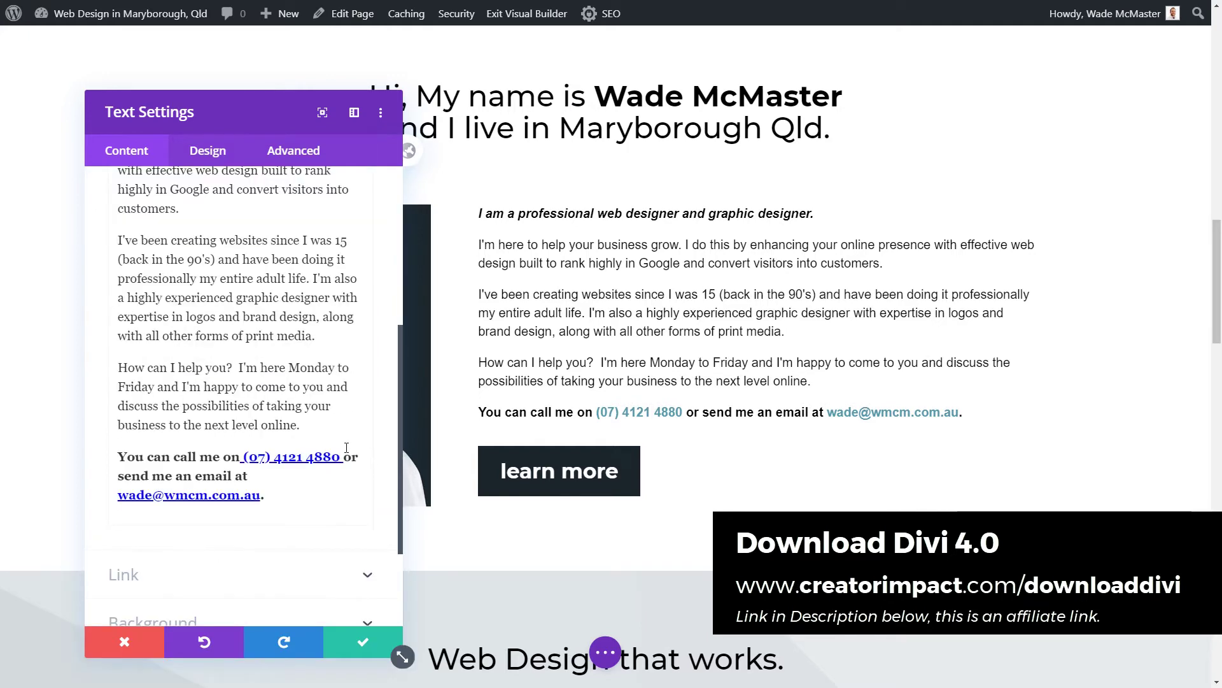
Review the link settings of the phone number in the biography's contact line, including its URL and display text.
{"action": "left_click_drag", "start_coordinate": [344, 457], "coordinate": [238, 456]}
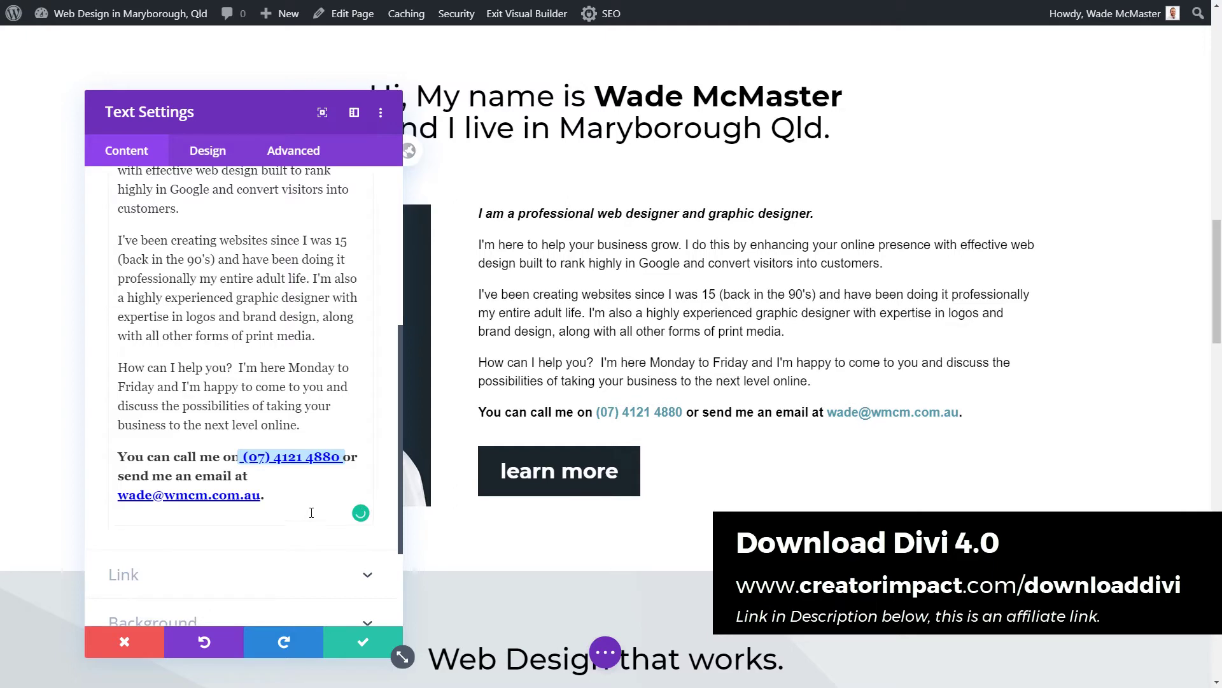
{"action": "scroll", "coordinate": [328, 191], "scroll_direction": "up", "scroll_amount": 1}
{"action": "scroll", "coordinate": [327, 193], "scroll_direction": "up", "scroll_amount": 2}
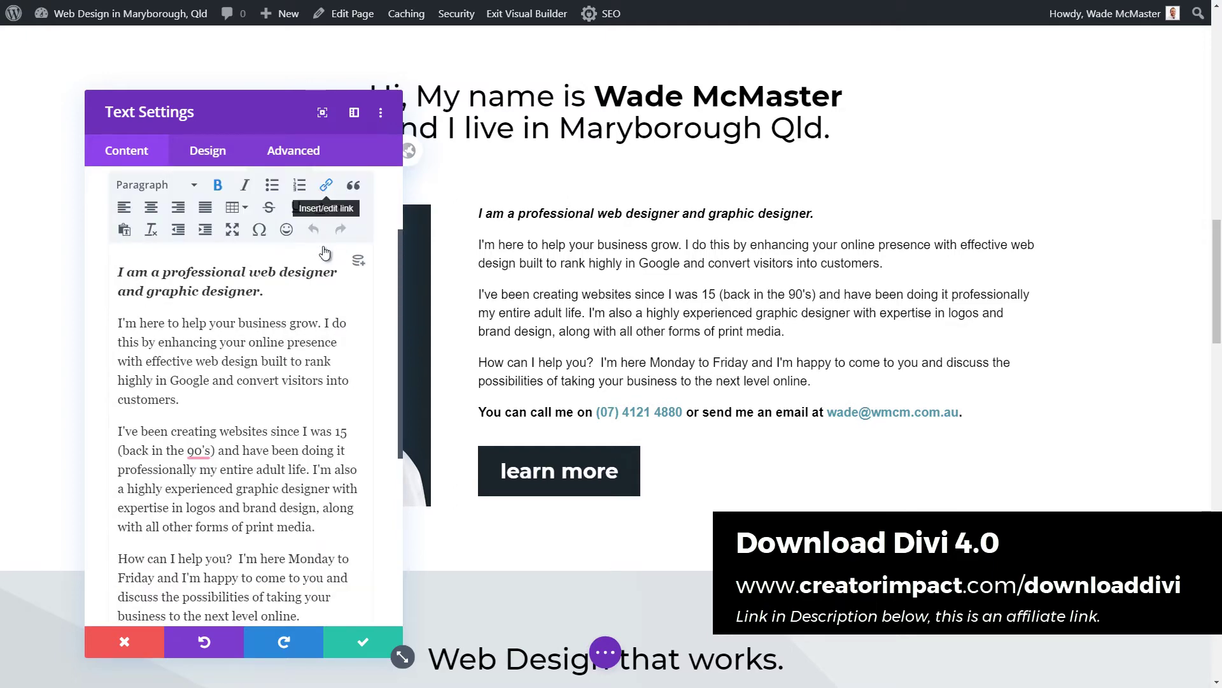
{"action": "left_click", "coordinate": [325, 253]}
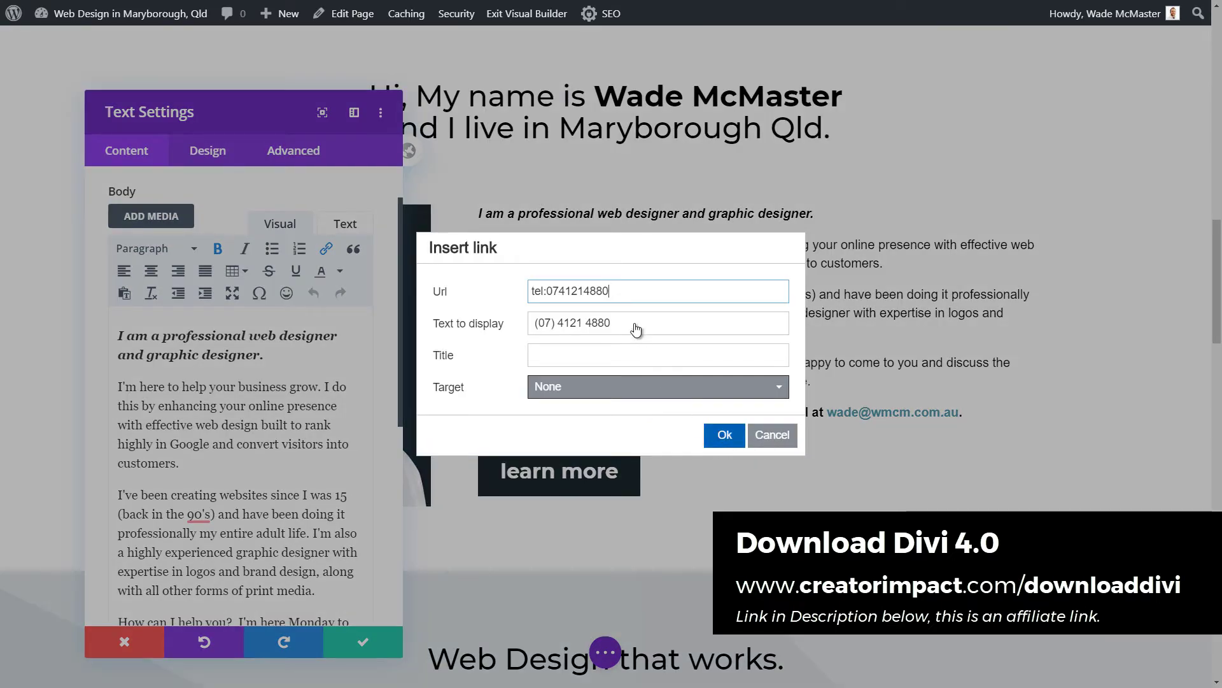
{"action": "left_click_drag", "start_coordinate": [606, 326], "coordinate": [518, 331]}
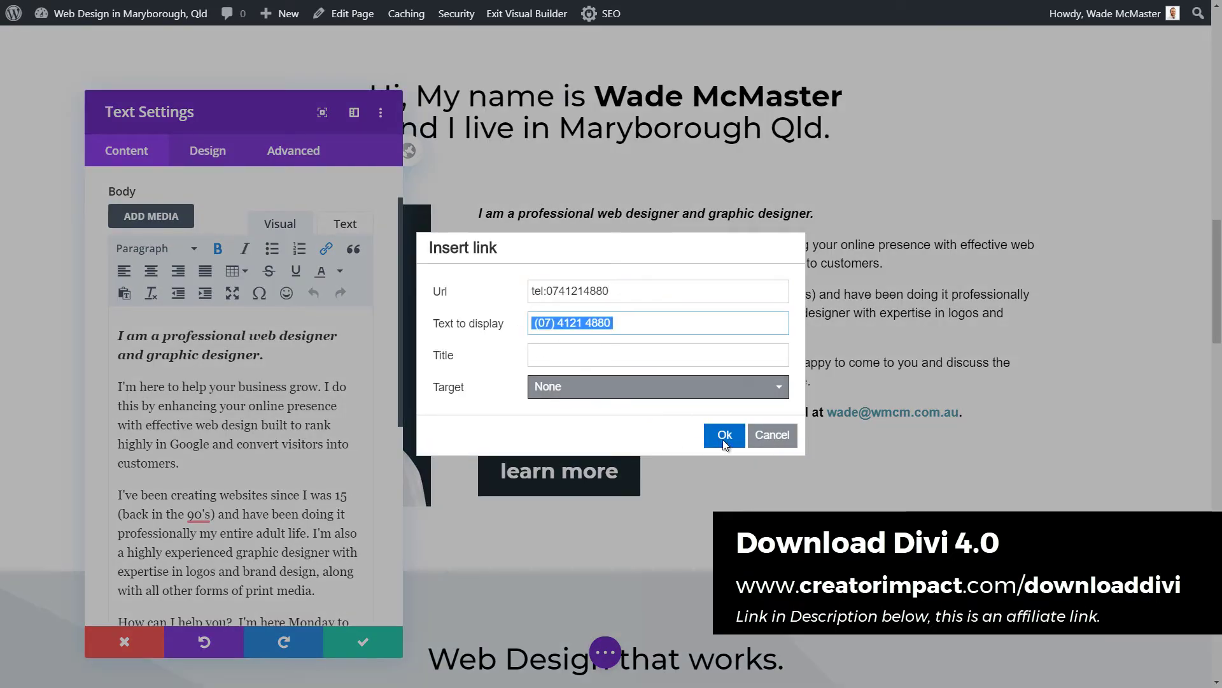
{"action": "key", "text": "Return"}
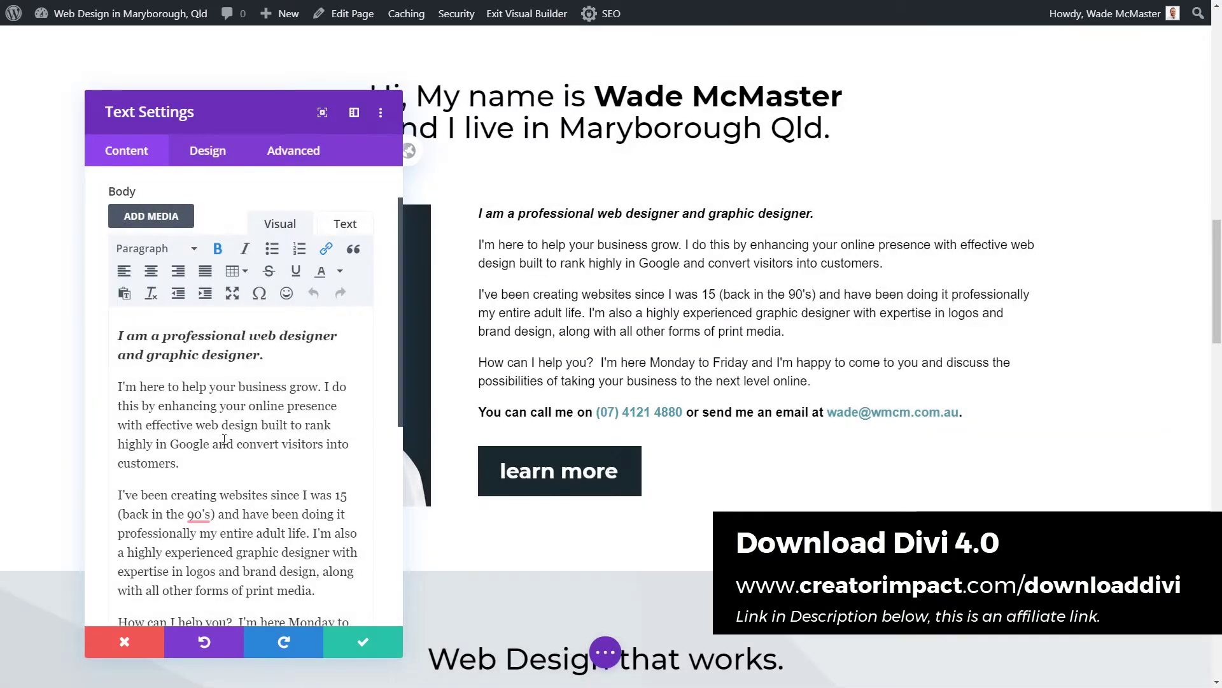
{"action": "scroll", "coordinate": [224, 439], "scroll_direction": "down", "scroll_amount": 4}
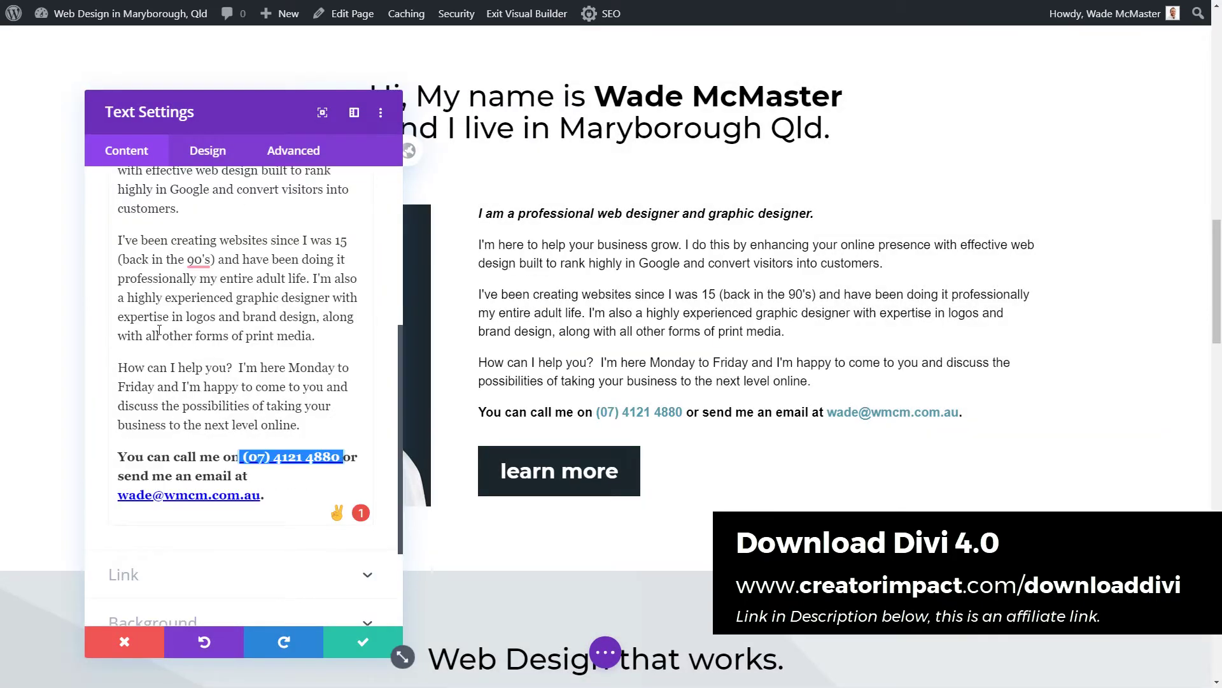
Try italic and bulleted-list formatting on the biography paragraph starting "I'm here to help your business grow", and clear the formatting.
{"action": "scroll", "coordinate": [159, 329], "scroll_direction": "up", "scroll_amount": 3}
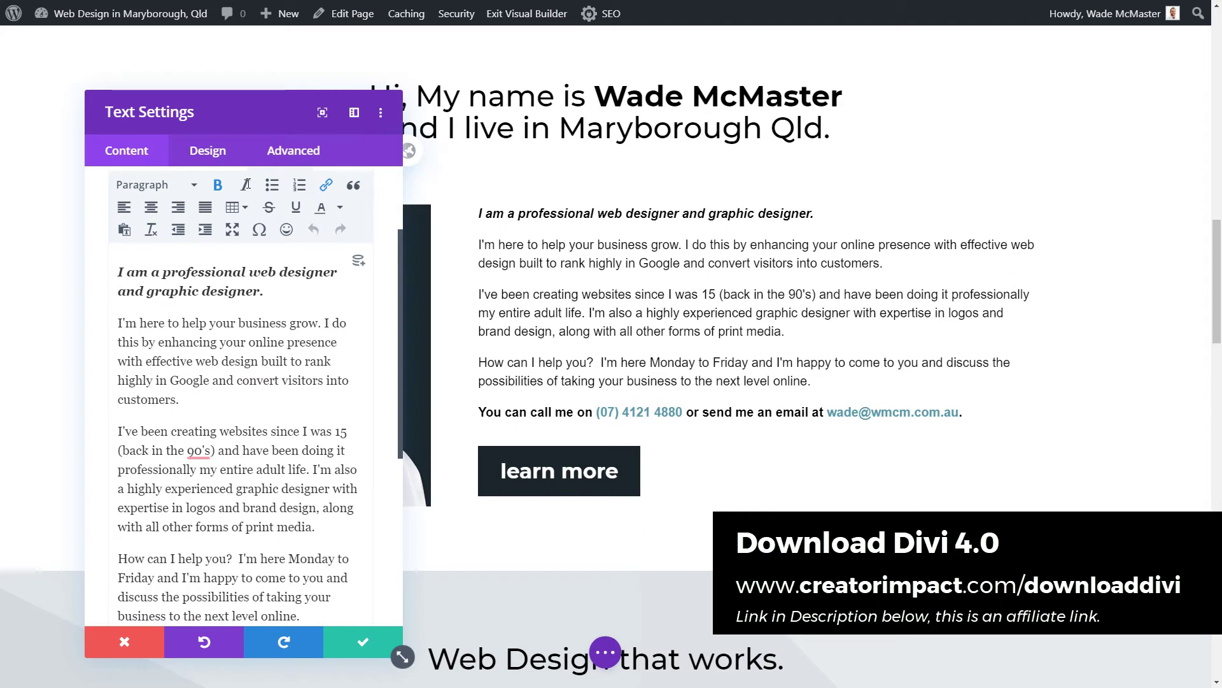
{"action": "triple_click", "coordinate": [190, 381]}
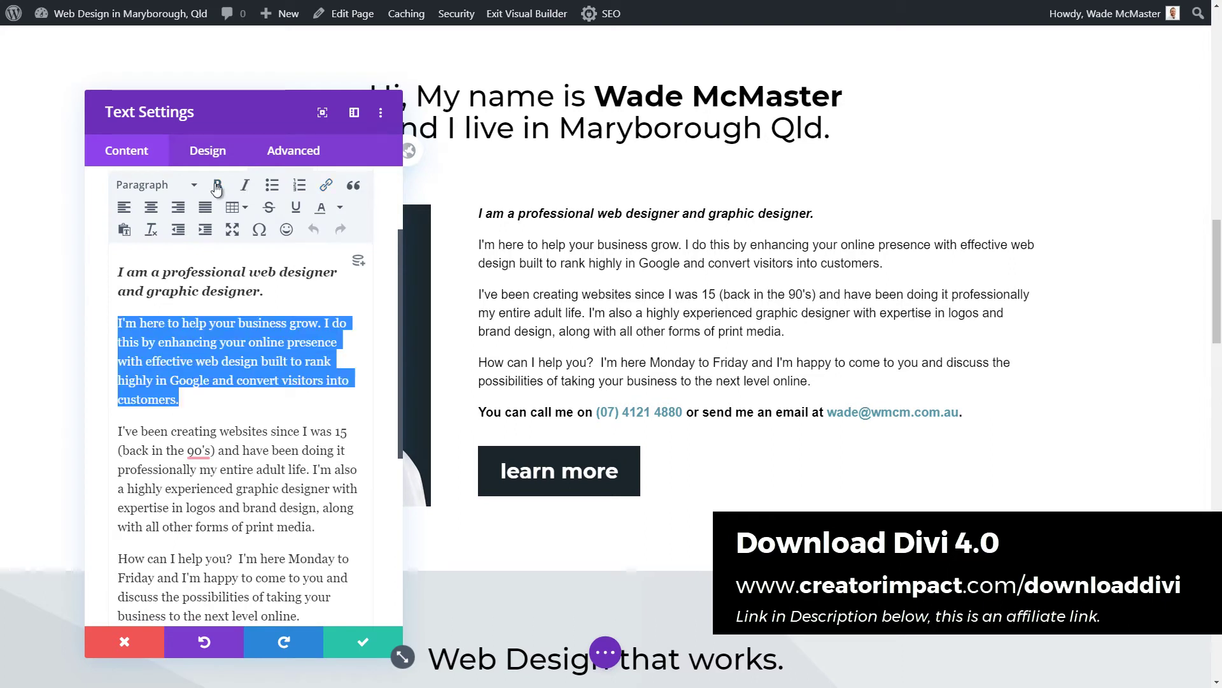
{"action": "left_click", "coordinate": [245, 184]}
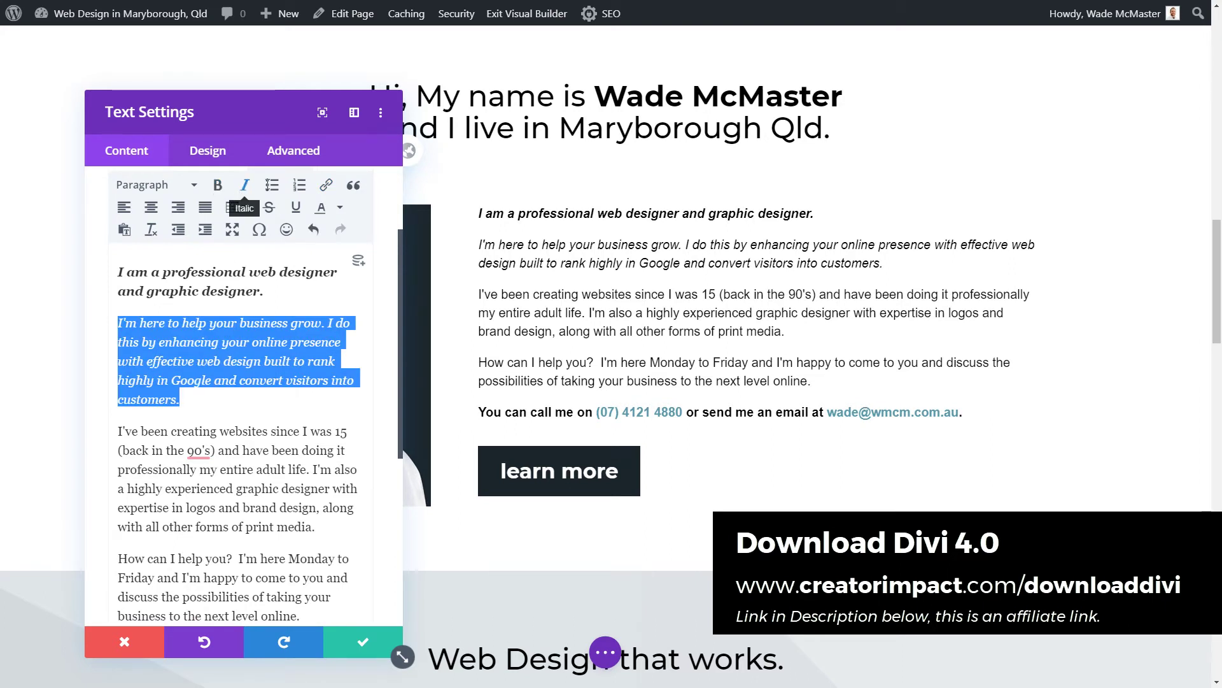
{"action": "left_click", "coordinate": [245, 185]}
{"action": "left_click", "coordinate": [274, 186]}
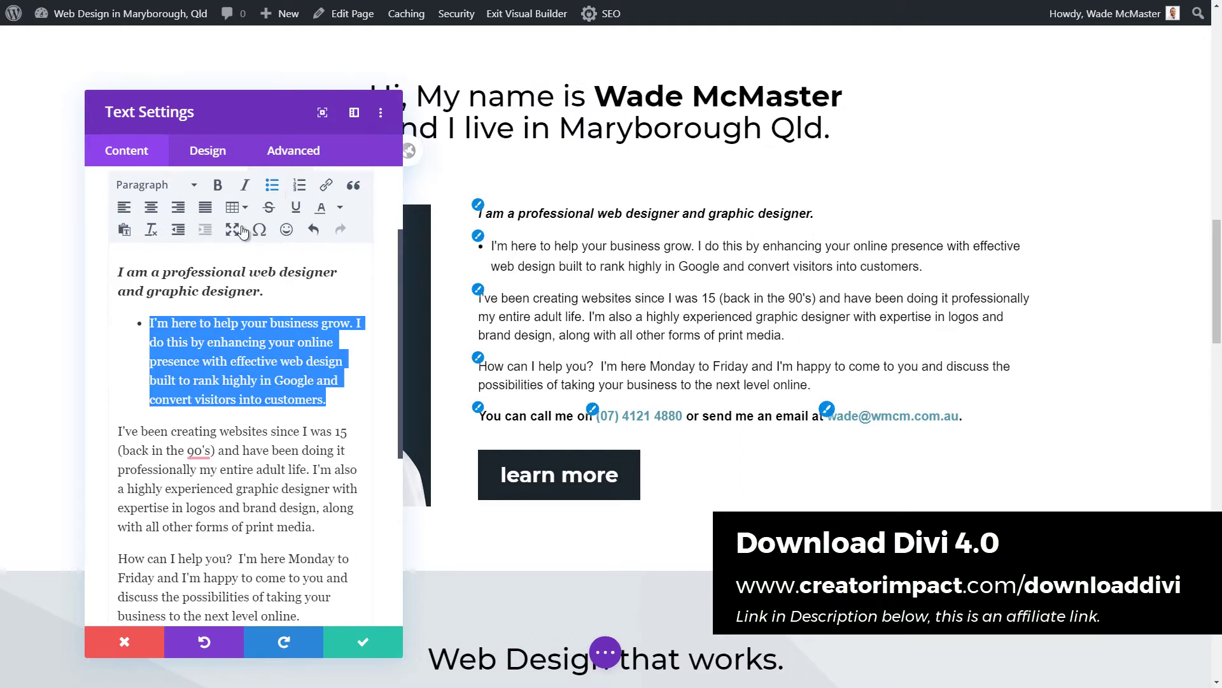
{"action": "left_click", "coordinate": [150, 229]}
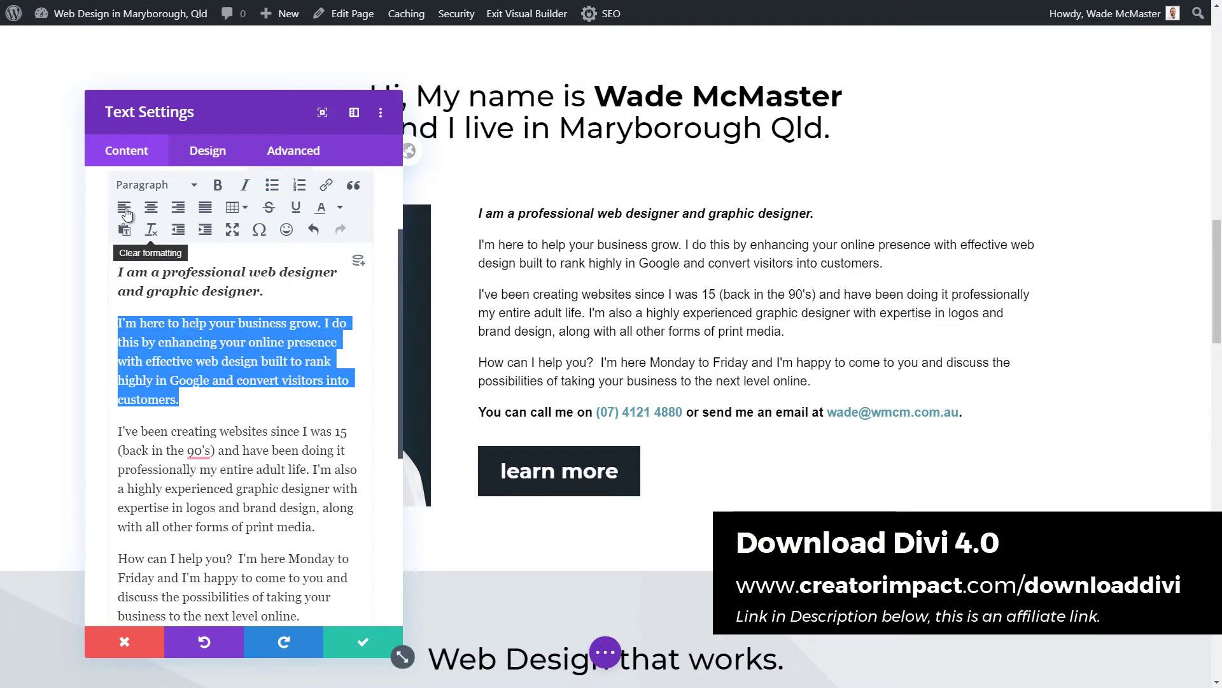
Try right alignment on the selected biography paragraph, set it back to left alignment, and close the text settings.
{"action": "left_click", "coordinate": [178, 208]}
{"action": "left_click", "coordinate": [124, 208]}
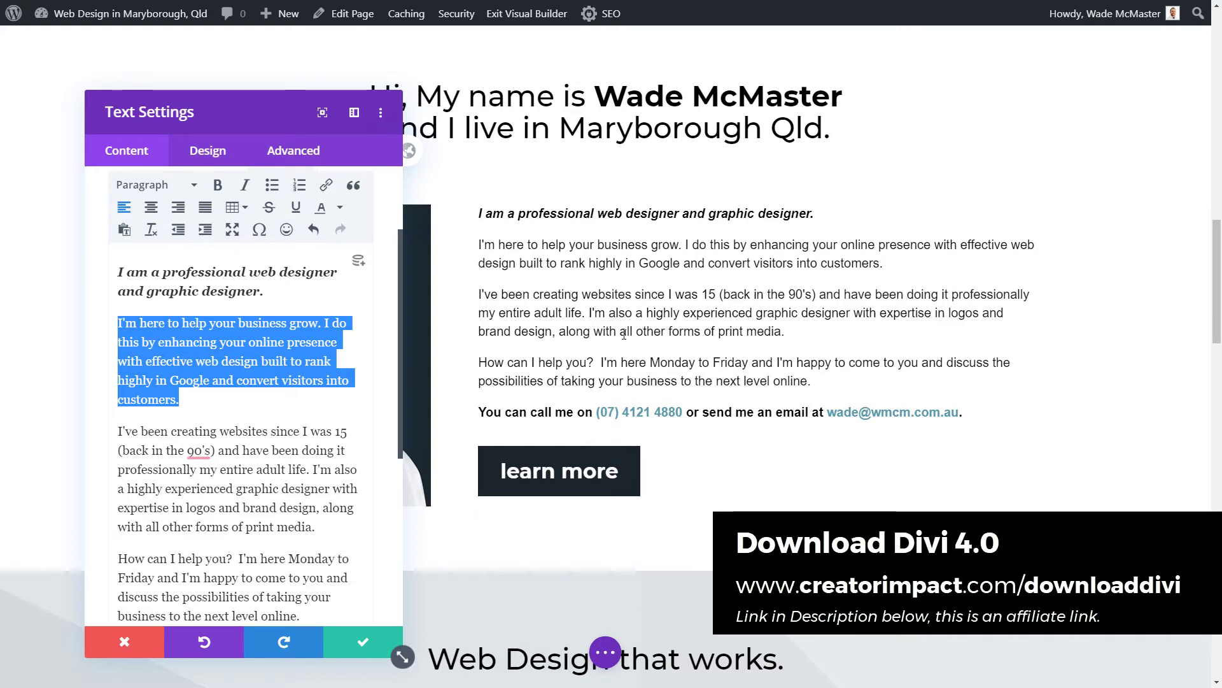
{"action": "key", "text": "Escape"}
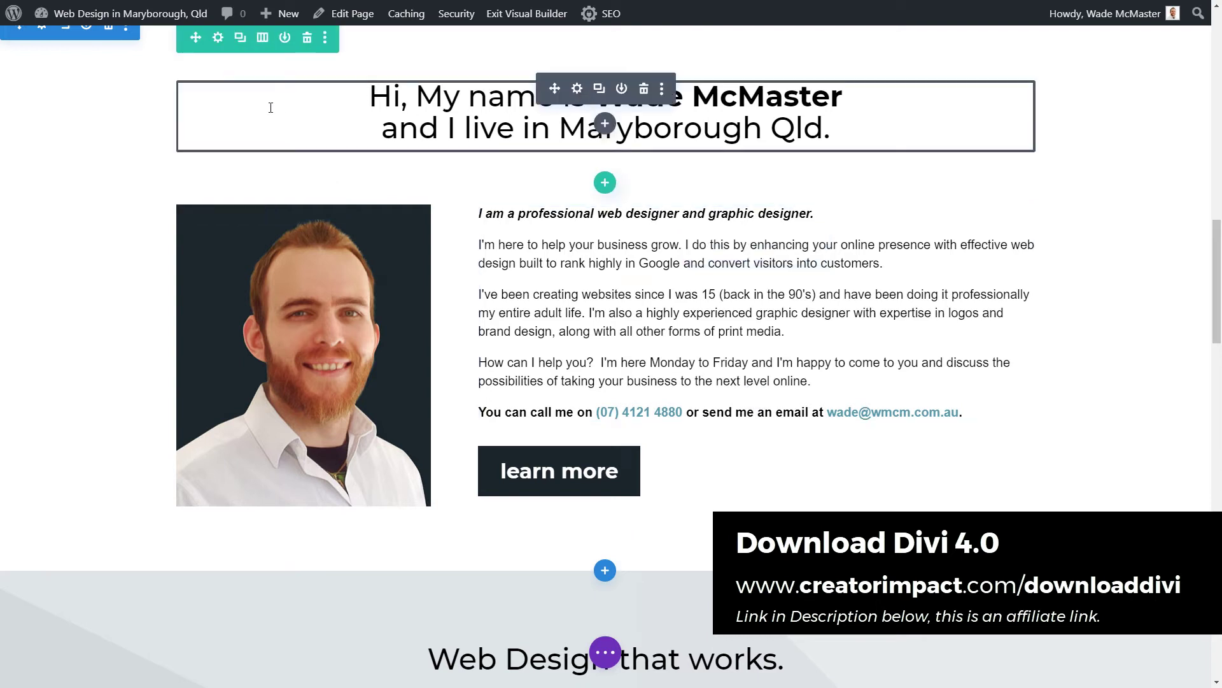
Open the introduction heading's text settings and review the available paragraph and heading formats.
{"action": "left_click", "coordinate": [270, 108]}
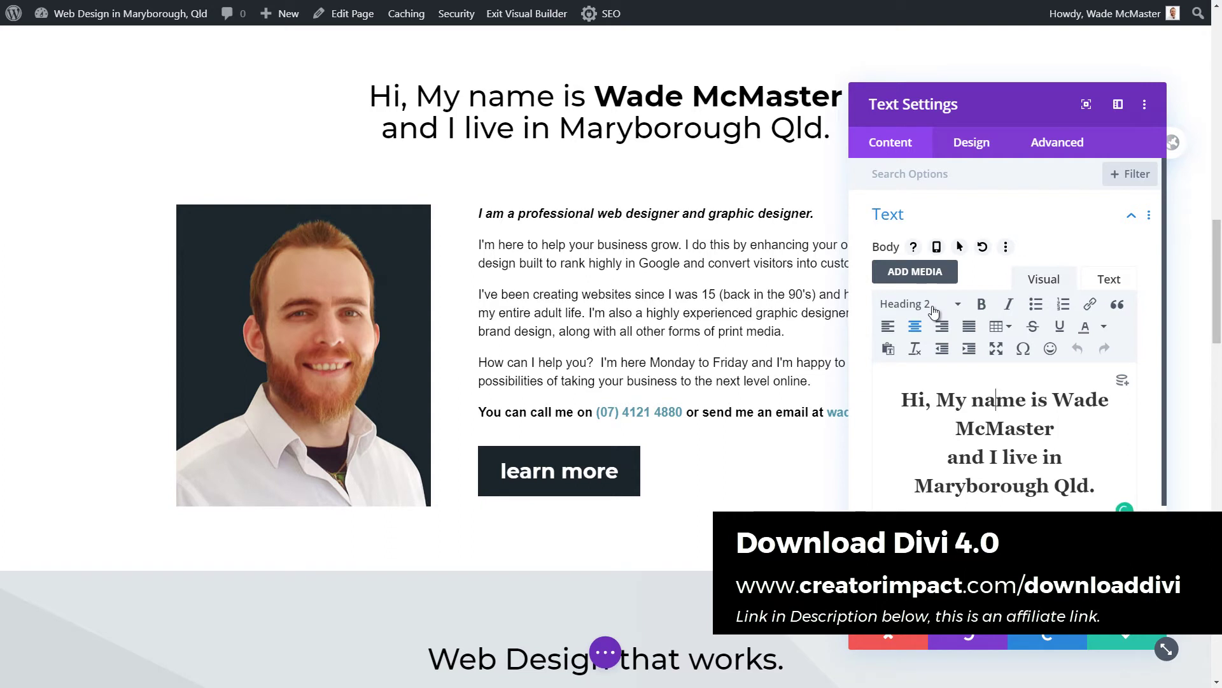
{"action": "left_click", "coordinate": [933, 311]}
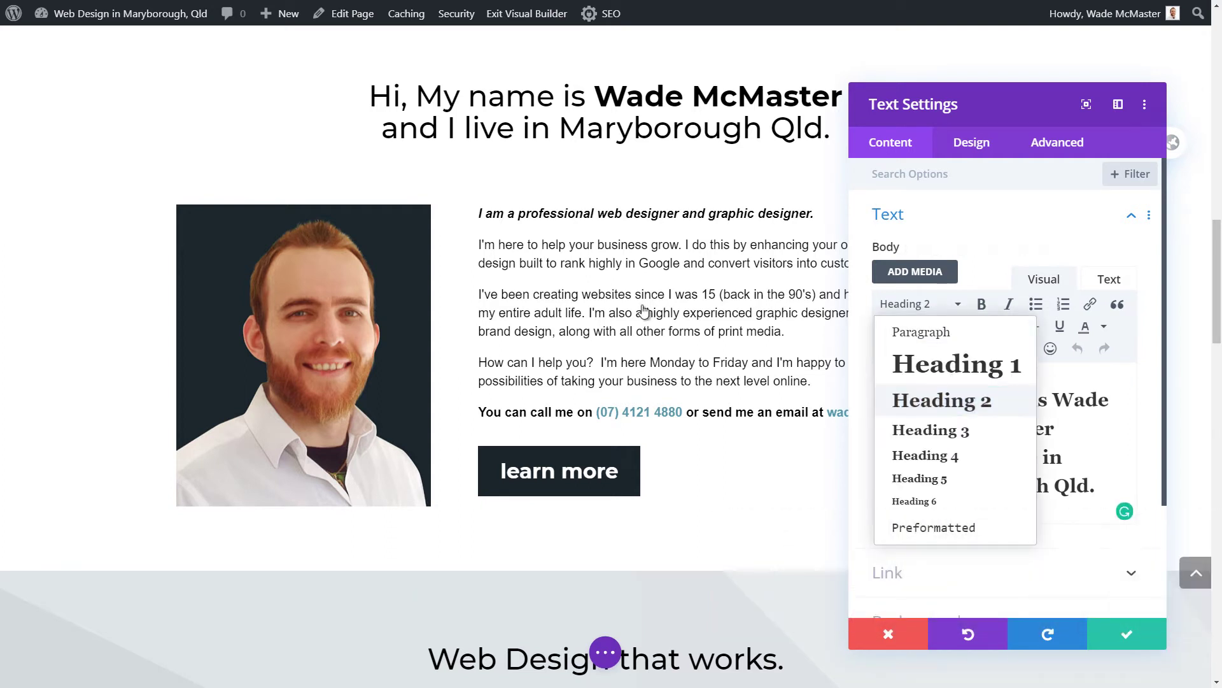
{"action": "key", "text": "Down"}
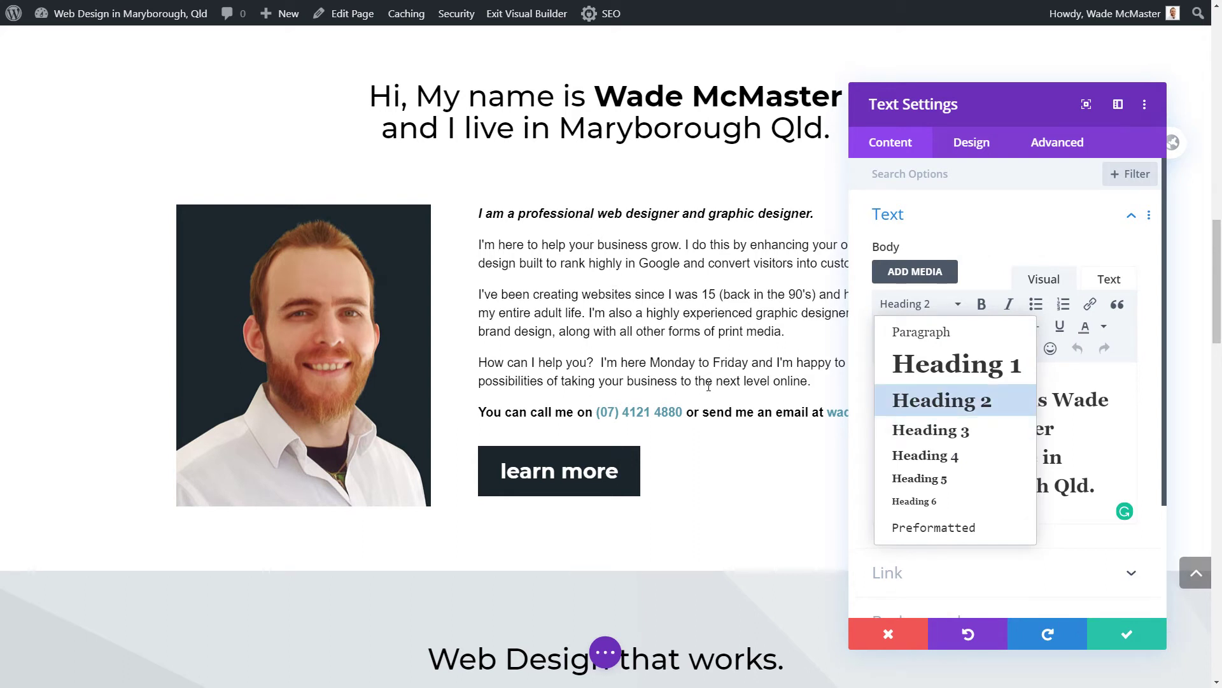
{"action": "left_click", "coordinate": [930, 312]}
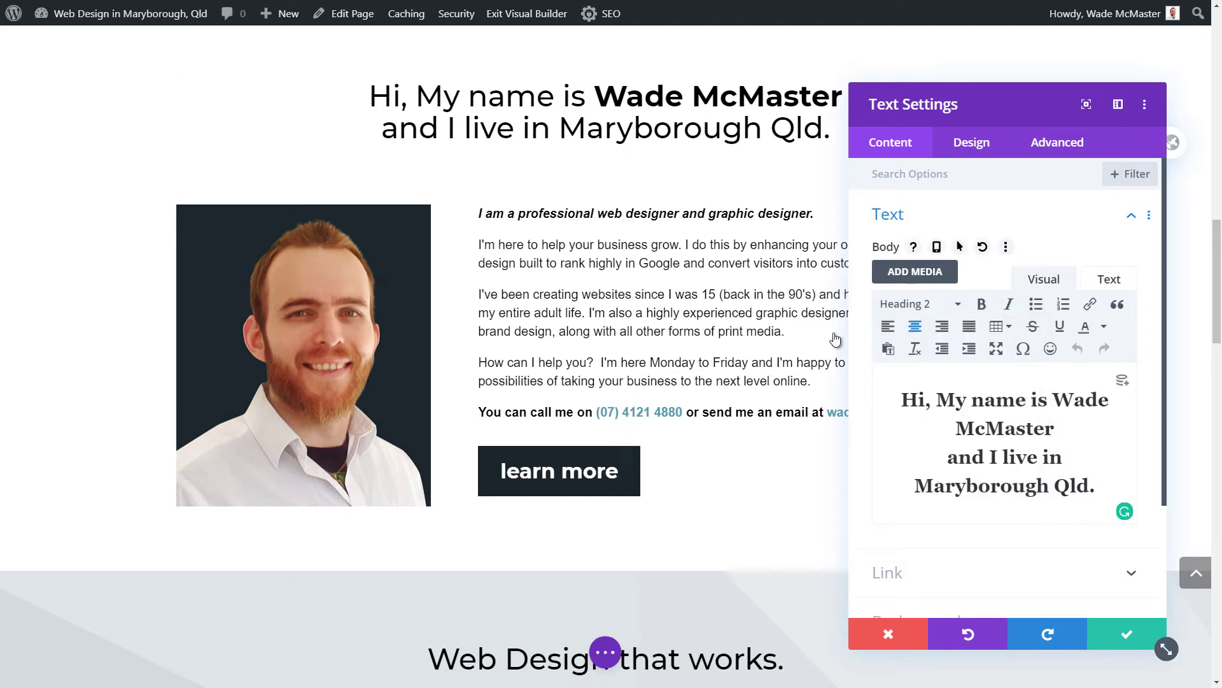
Compare the headline in the page's top banner with the introduction heading.
{"action": "scroll", "coordinate": [784, 405], "scroll_direction": "up", "scroll_amount": 4}
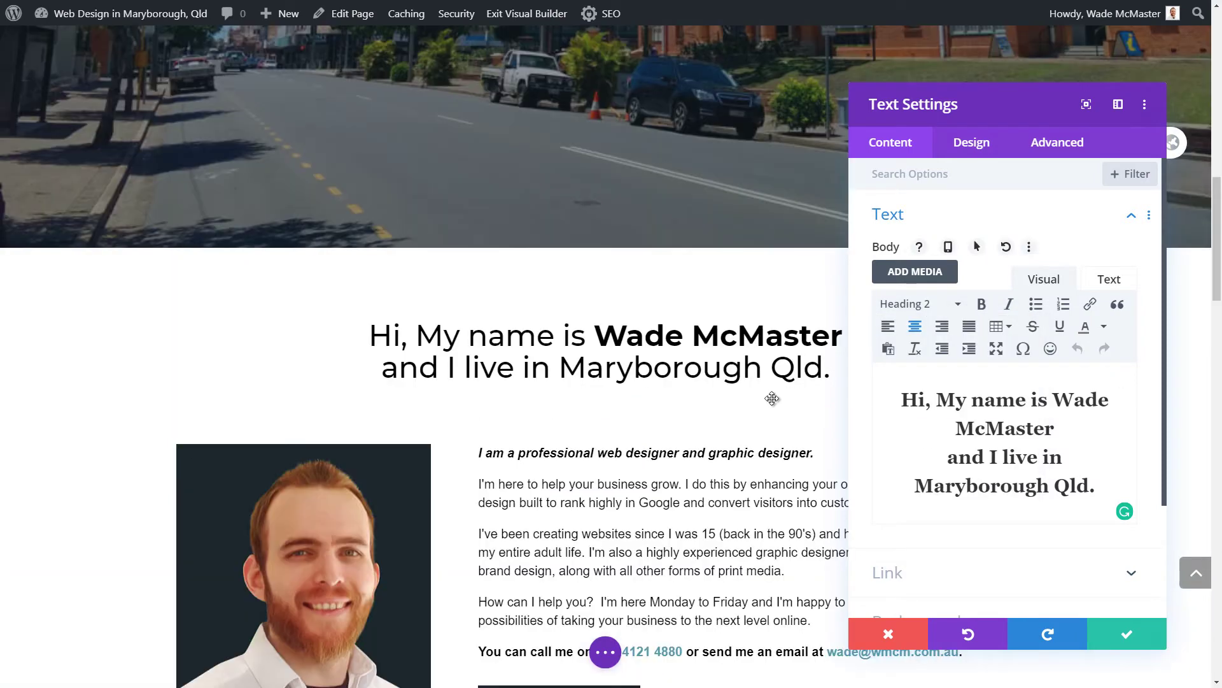
{"action": "scroll", "coordinate": [177, 250], "scroll_direction": "up", "scroll_amount": 6}
{"action": "scroll", "coordinate": [650, 344], "scroll_direction": "up", "scroll_amount": 5}
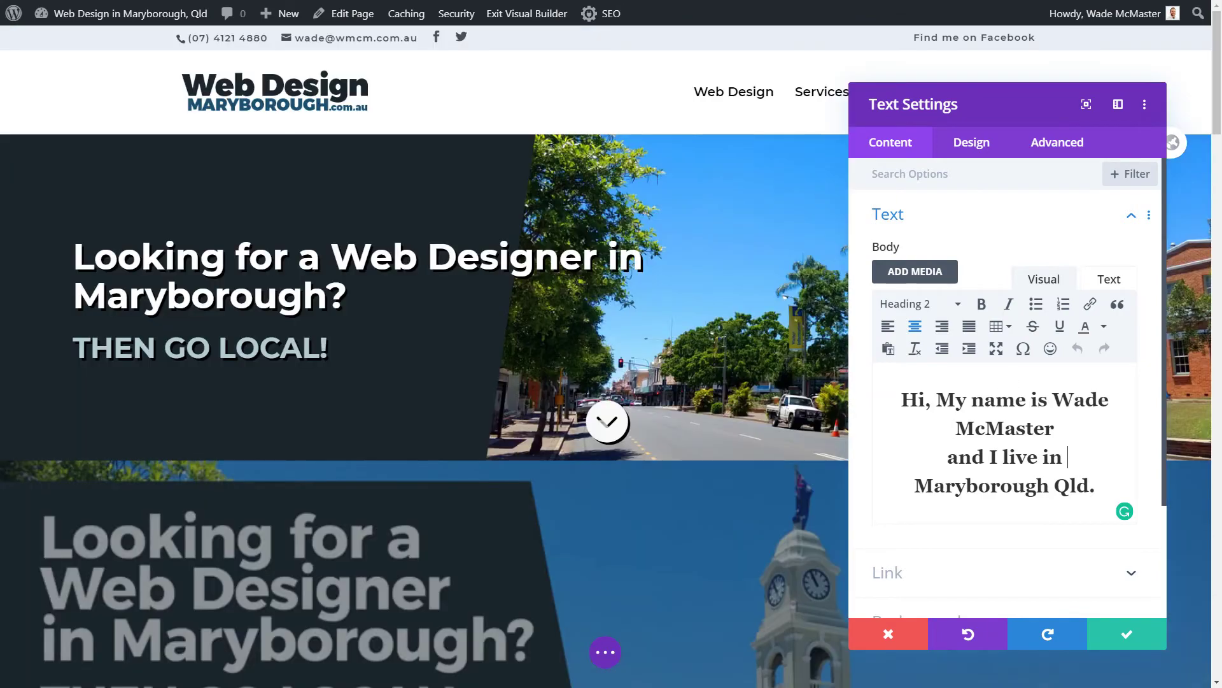
{"action": "scroll", "coordinate": [585, 342], "scroll_direction": "down", "scroll_amount": 5}
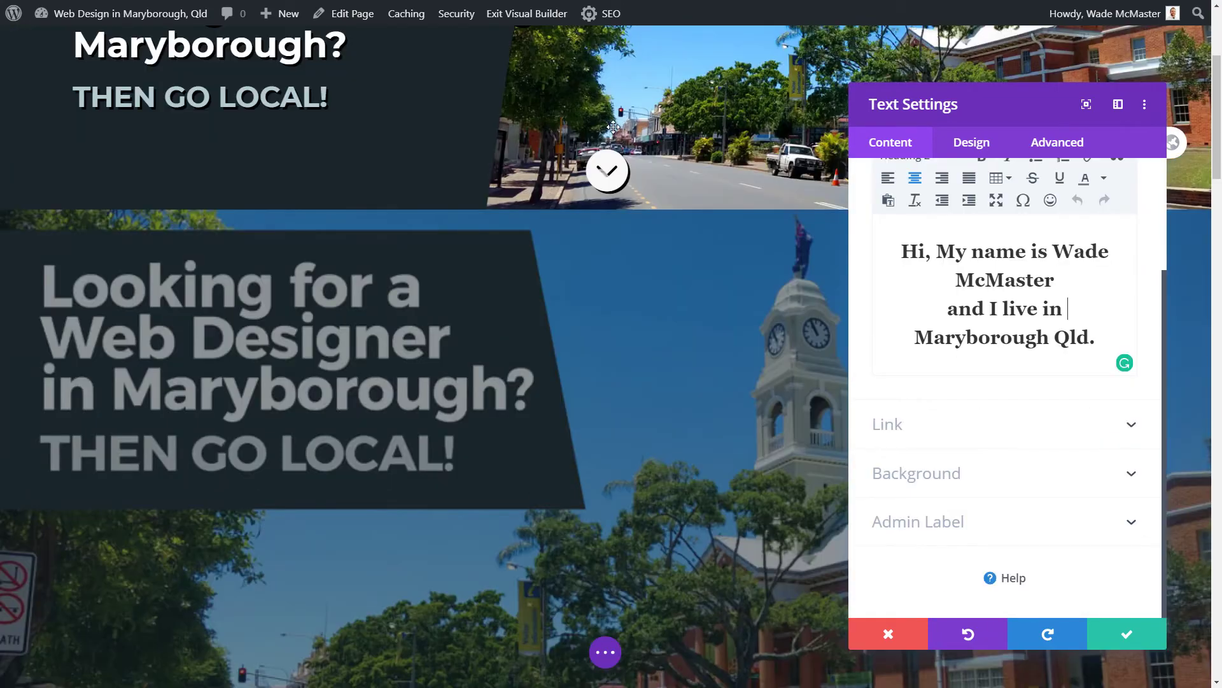
{"action": "scroll", "coordinate": [573, 205], "scroll_direction": "down", "scroll_amount": 5}
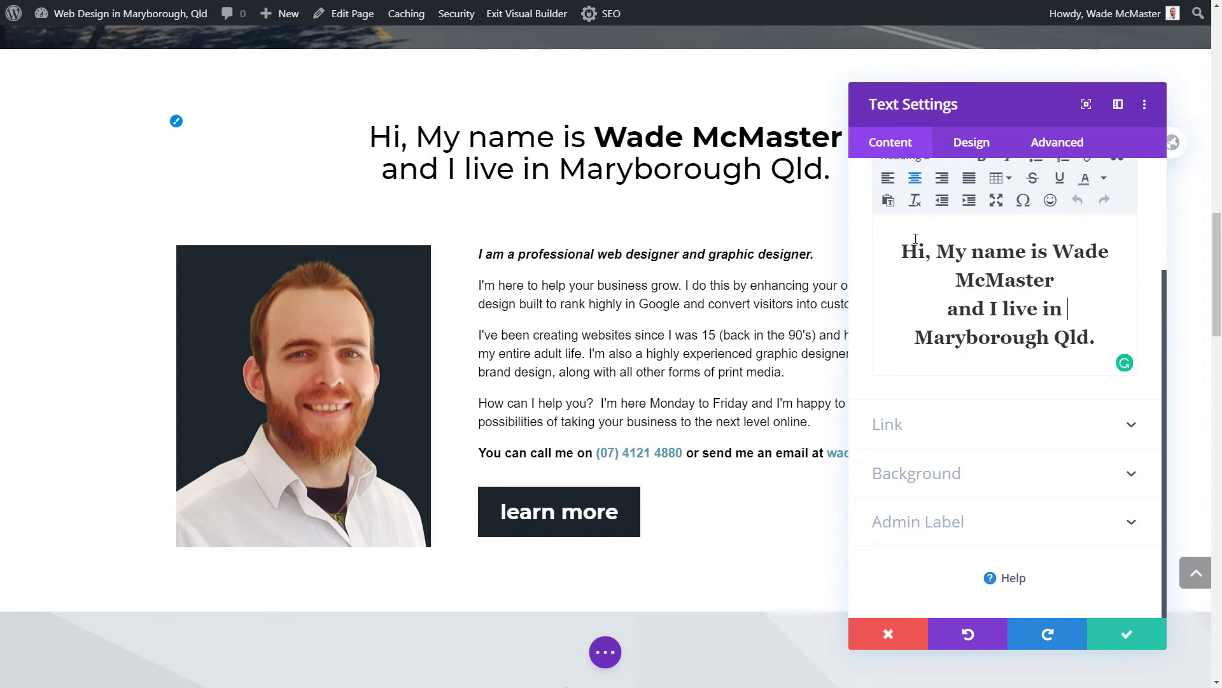
Try the Aclonica and Acme fonts for the introduction heading's Heading 2 text in its design settings.
{"action": "left_click_drag", "start_coordinate": [1016, 336], "coordinate": [980, 146]}
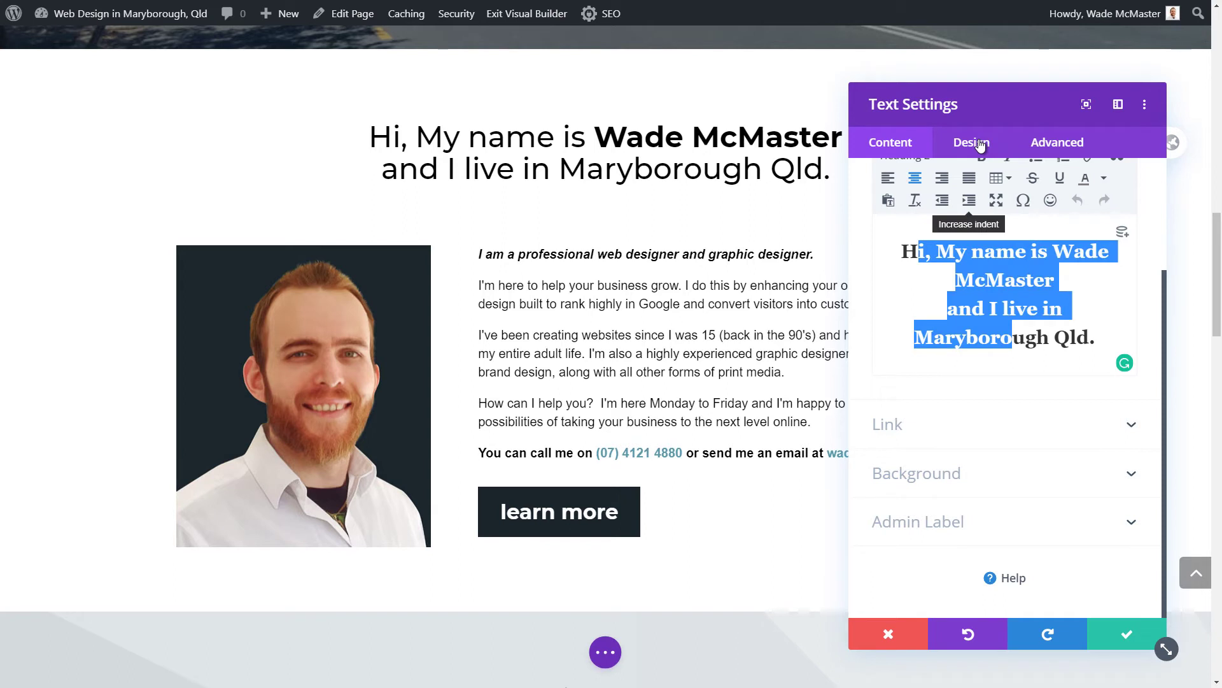
{"action": "left_click", "coordinate": [981, 145]}
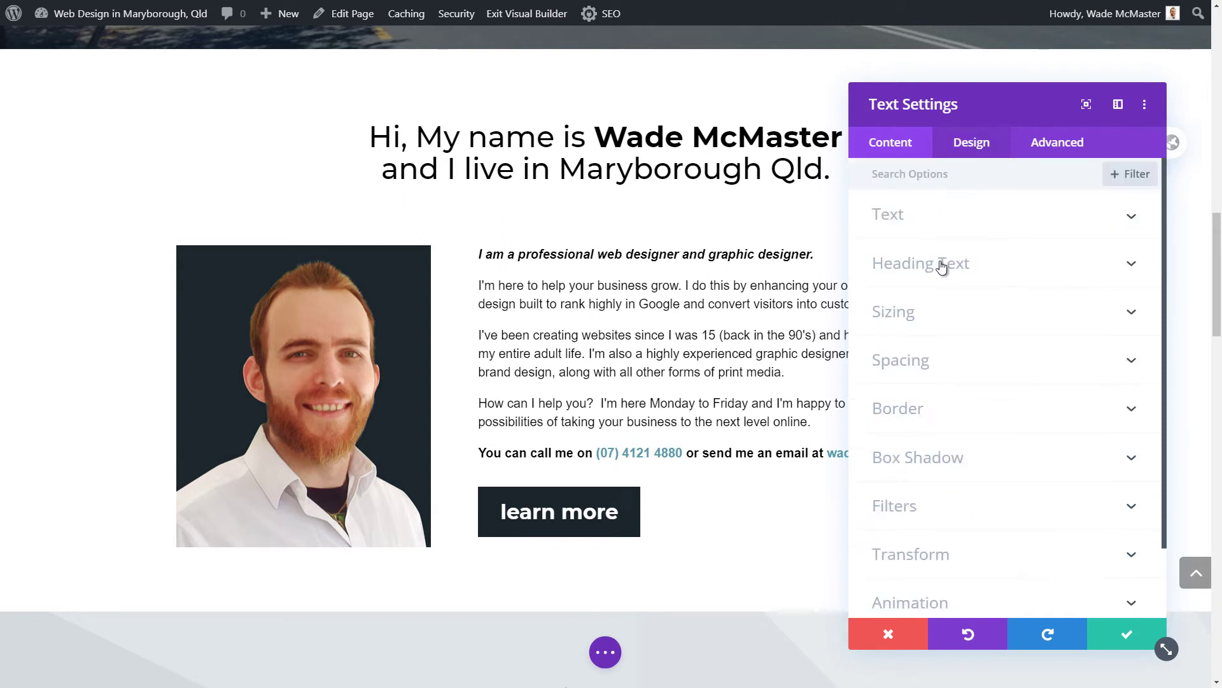
{"action": "left_click", "coordinate": [941, 268]}
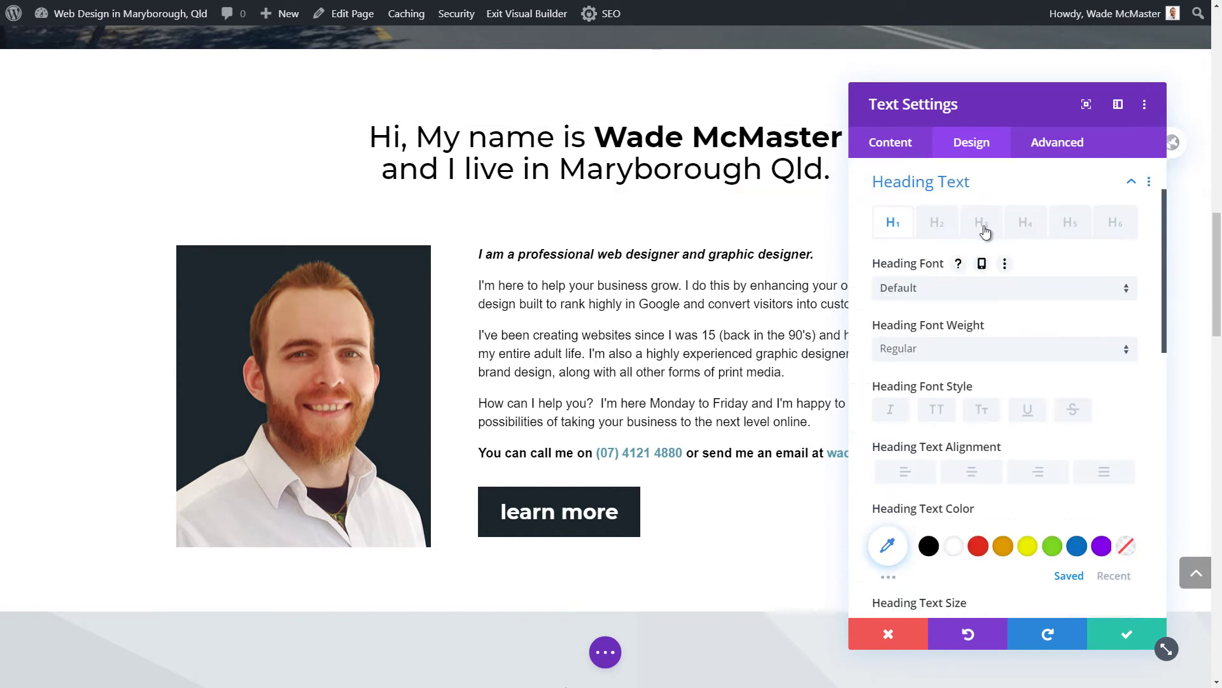
{"action": "left_click", "coordinate": [937, 224]}
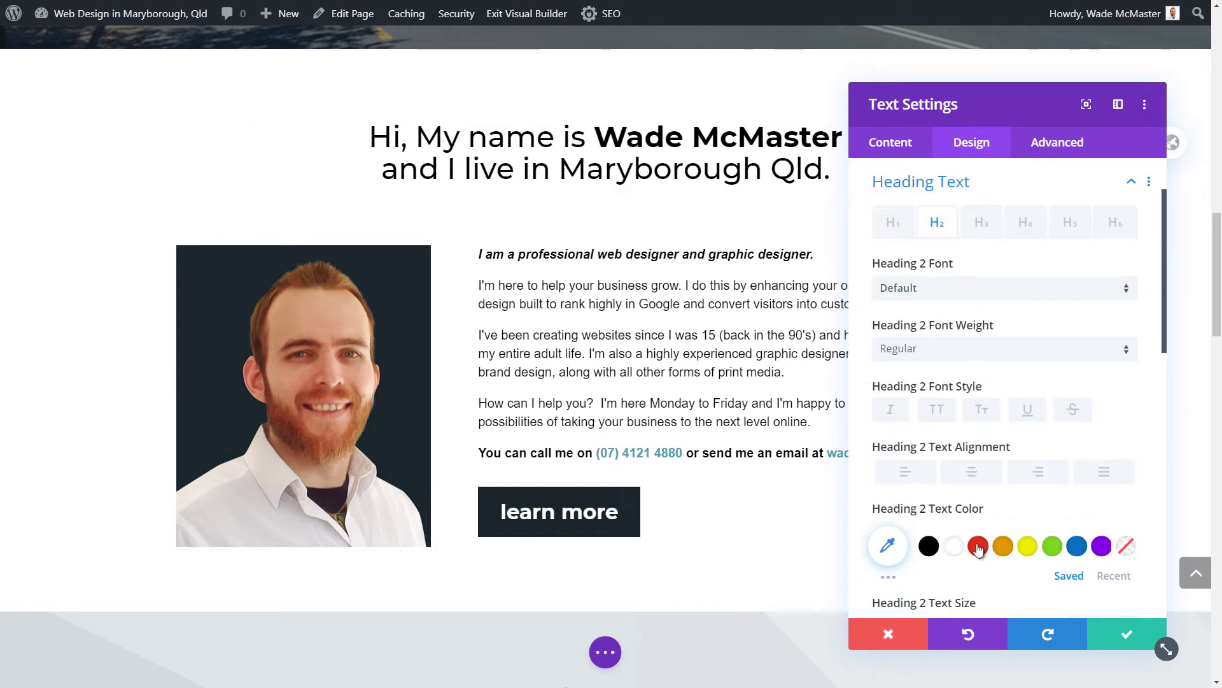
{"action": "scroll", "coordinate": [906, 284], "scroll_direction": "down", "scroll_amount": 2}
{"action": "scroll", "coordinate": [909, 290], "scroll_direction": "up", "scroll_amount": 2}
{"action": "left_click", "coordinate": [911, 293]}
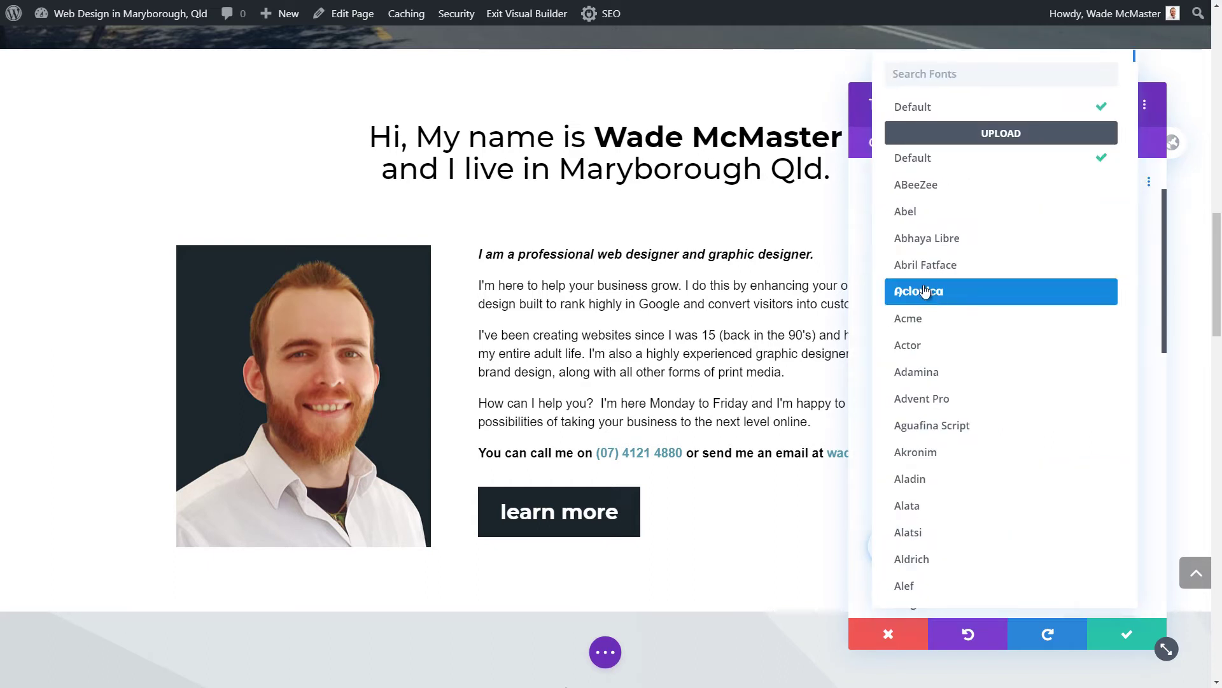
{"action": "left_click", "coordinate": [931, 294]}
{"action": "left_click", "coordinate": [924, 288]}
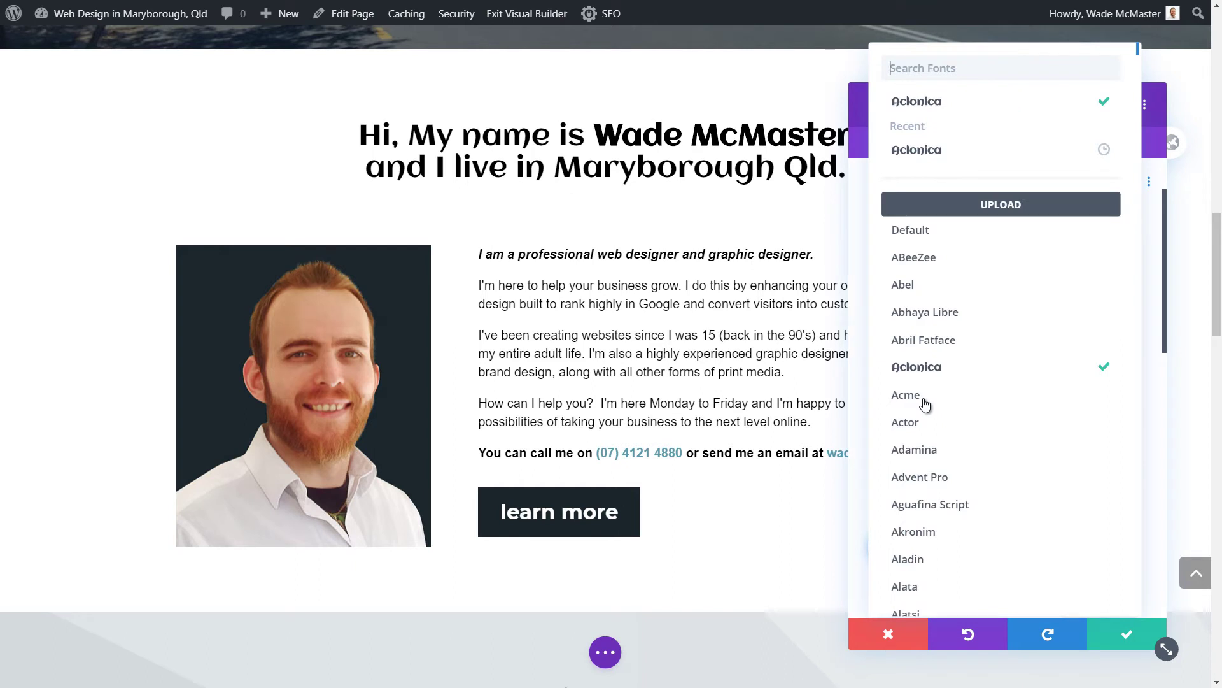
{"action": "left_click", "coordinate": [924, 400]}
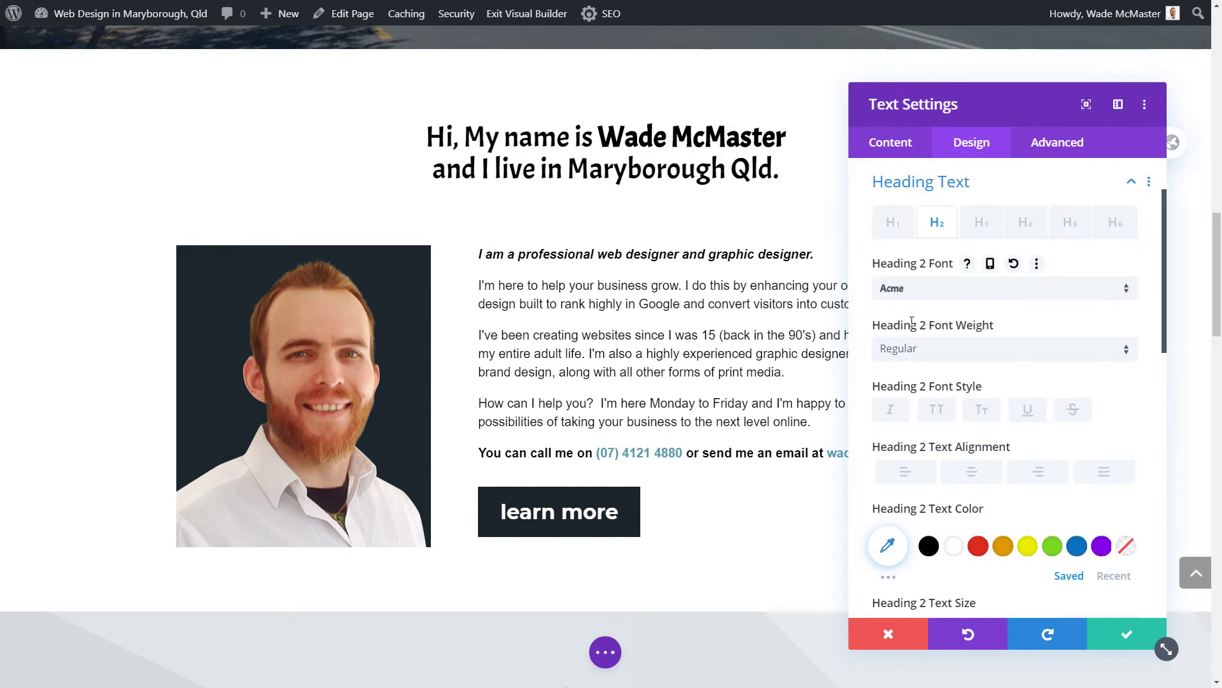
Try the Bold font weight on the Heading 2 text and set it back to Regular.
{"action": "scroll", "coordinate": [900, 286], "scroll_direction": "down", "scroll_amount": 1}
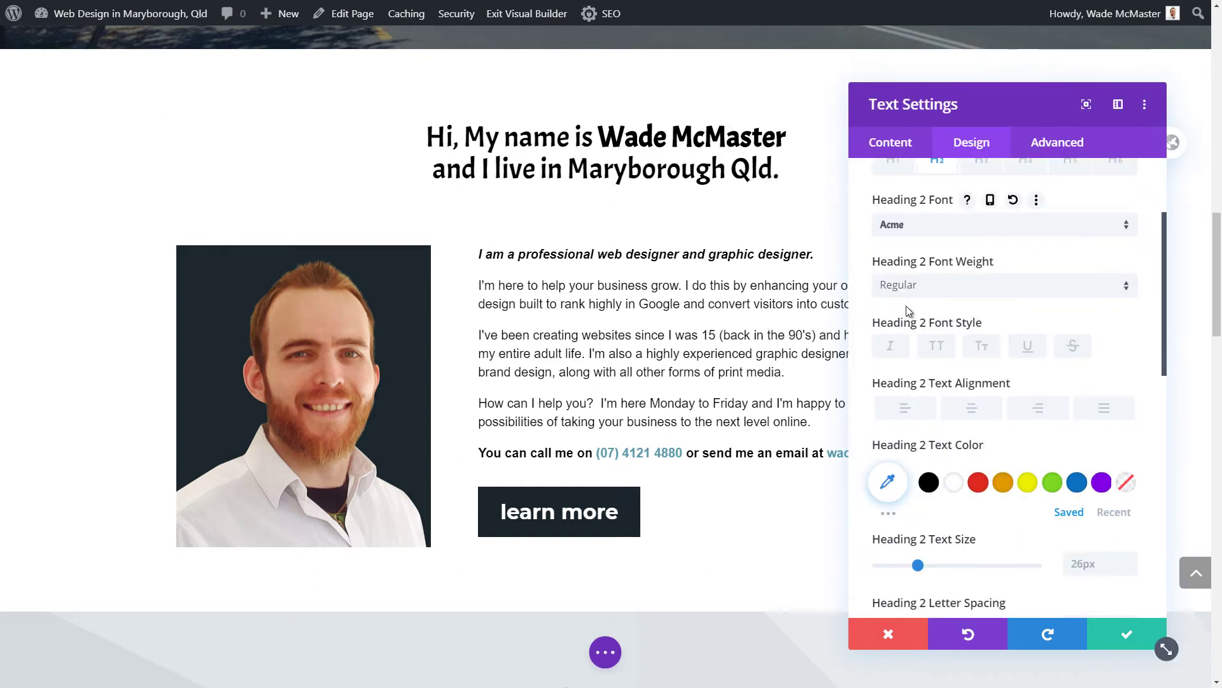
{"action": "left_click", "coordinate": [907, 287]}
{"action": "left_click", "coordinate": [908, 328]}
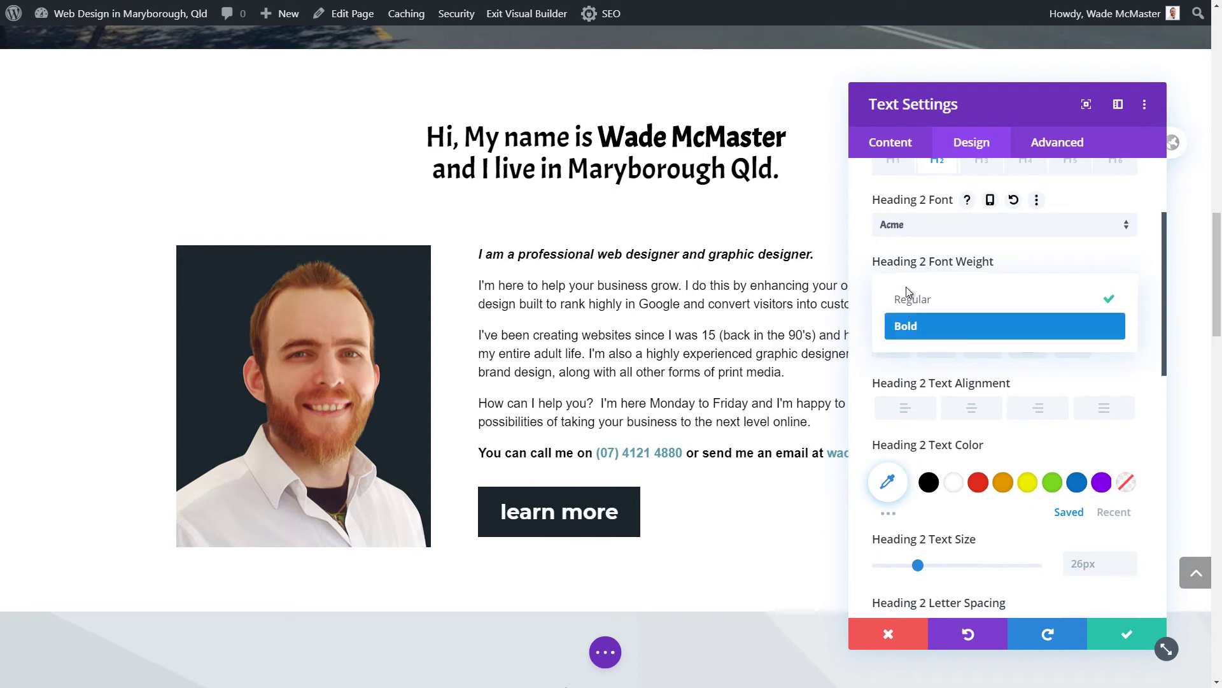
{"action": "left_click", "coordinate": [911, 317]}
{"action": "left_click", "coordinate": [910, 303]}
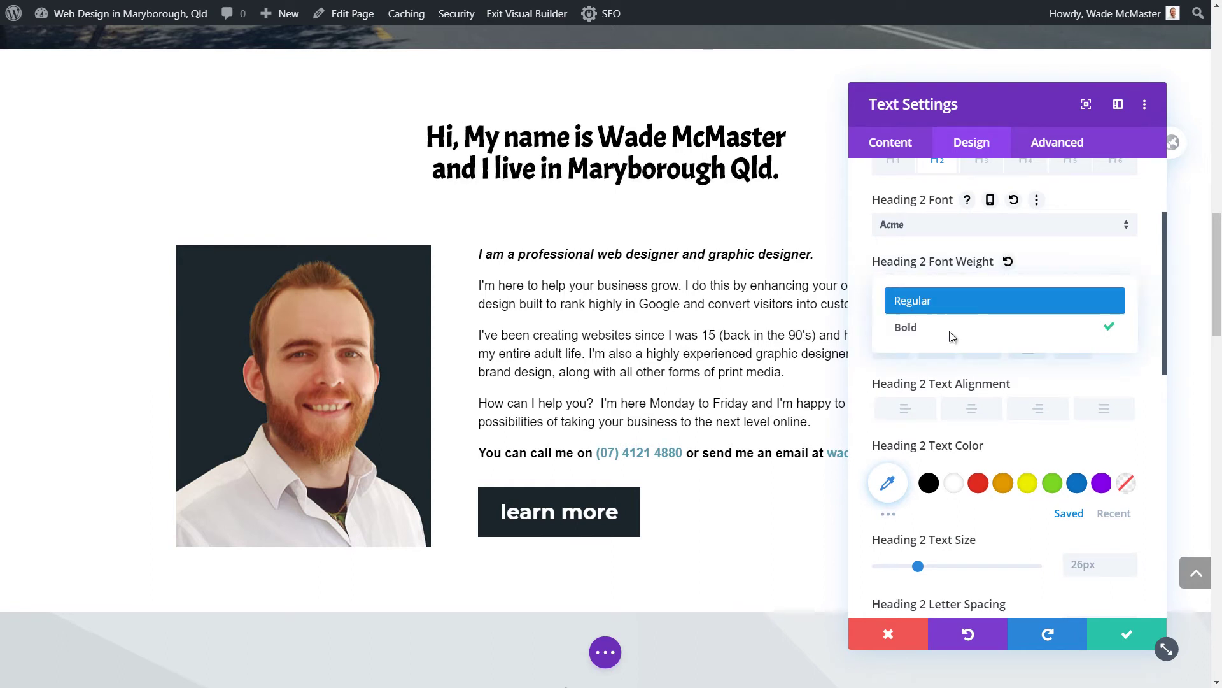
{"action": "left_click", "coordinate": [910, 303]}
{"action": "scroll", "coordinate": [907, 352], "scroll_direction": "down", "scroll_amount": 1}
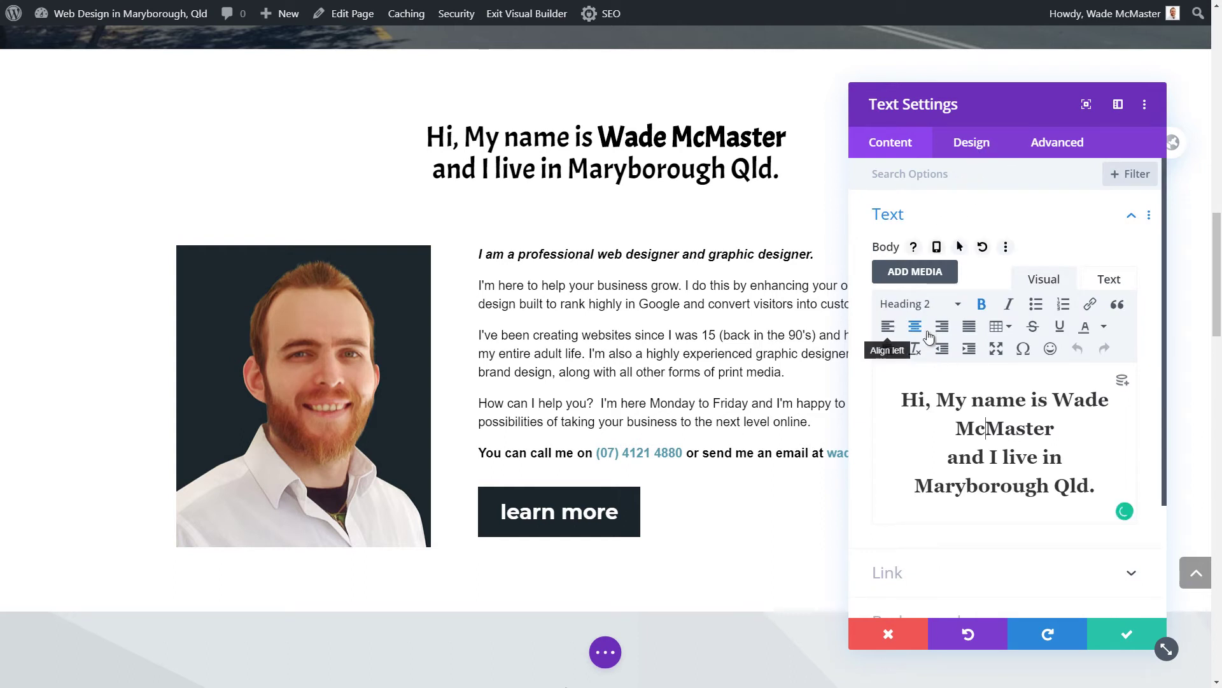
Try left alignment on the introduction heading and yellow and green as its Heading 2 text color.
{"action": "left_click", "coordinate": [888, 326]}
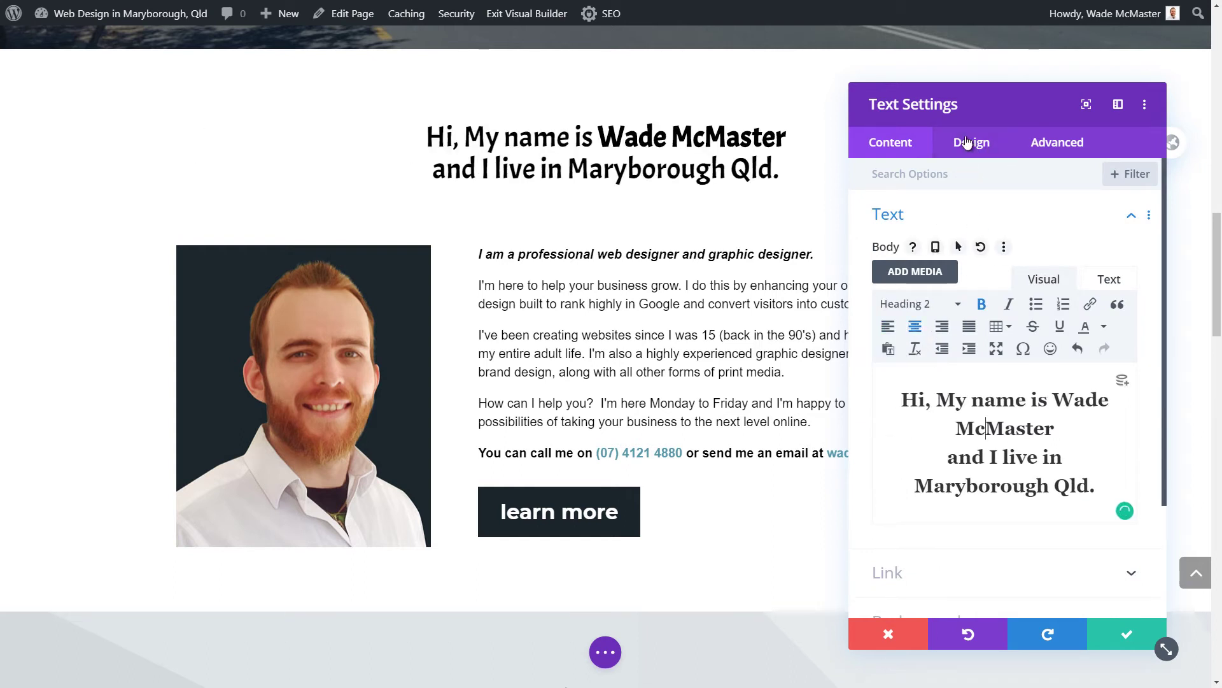
{"action": "left_click", "coordinate": [967, 142]}
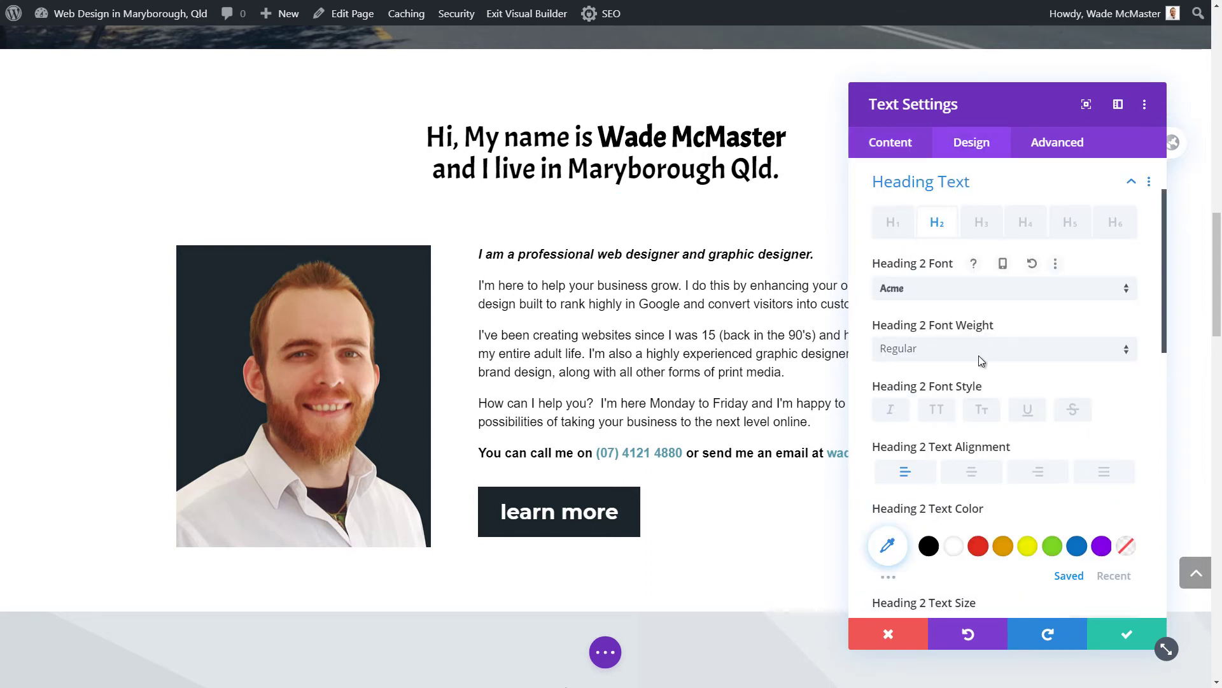
{"action": "scroll", "coordinate": [980, 359], "scroll_direction": "down", "scroll_amount": 3}
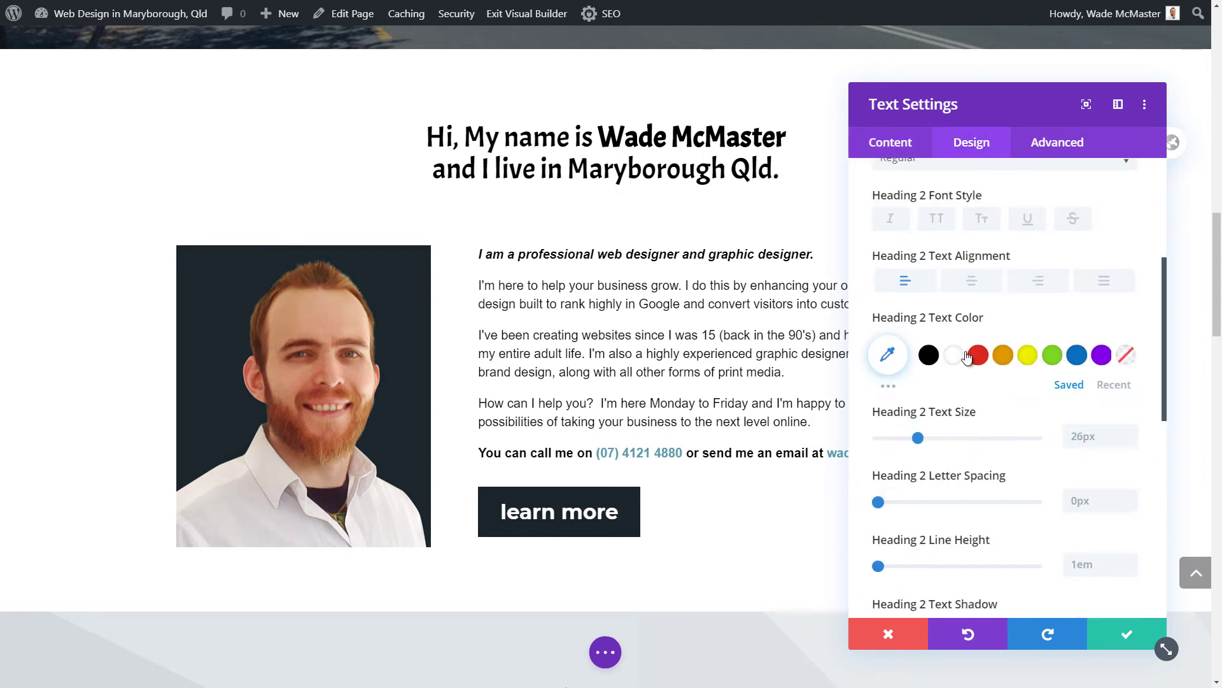
{"action": "left_click", "coordinate": [1053, 354]}
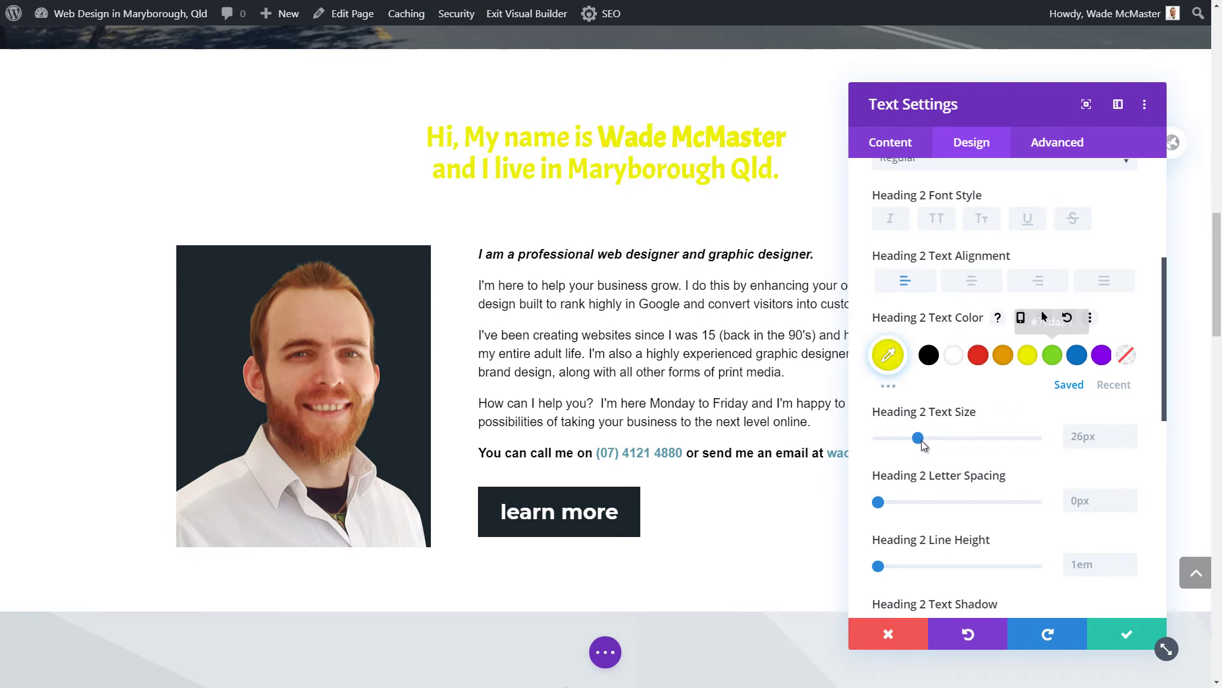
Try a Heading 2 text size of 53px with 9px letter spacing, and discard the heading's changes.
{"action": "left_click", "coordinate": [1022, 439]}
{"action": "left_click", "coordinate": [959, 439]}
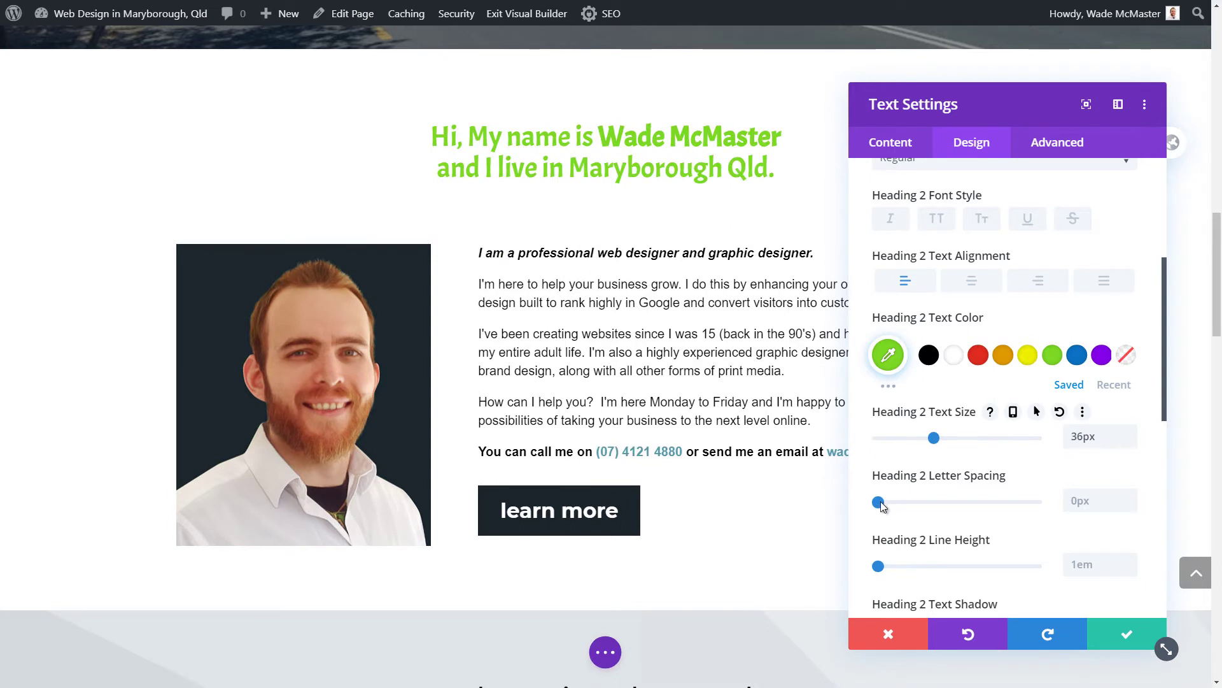
{"action": "left_click", "coordinate": [886, 502]}
{"action": "left_click_drag", "start_coordinate": [880, 556], "coordinate": [900, 428]}
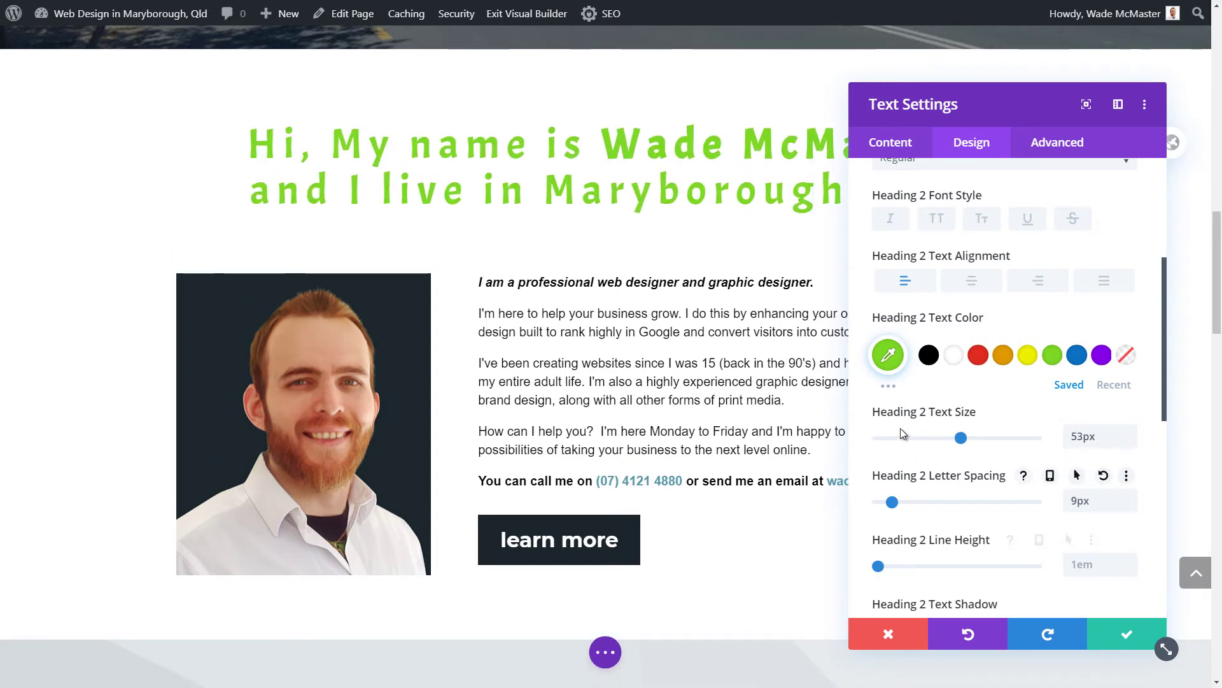
{"action": "key", "text": "Left"}
{"action": "key", "text": "Left"}
{"action": "scroll", "coordinate": [1082, 407], "scroll_direction": "down", "scroll_amount": 4}
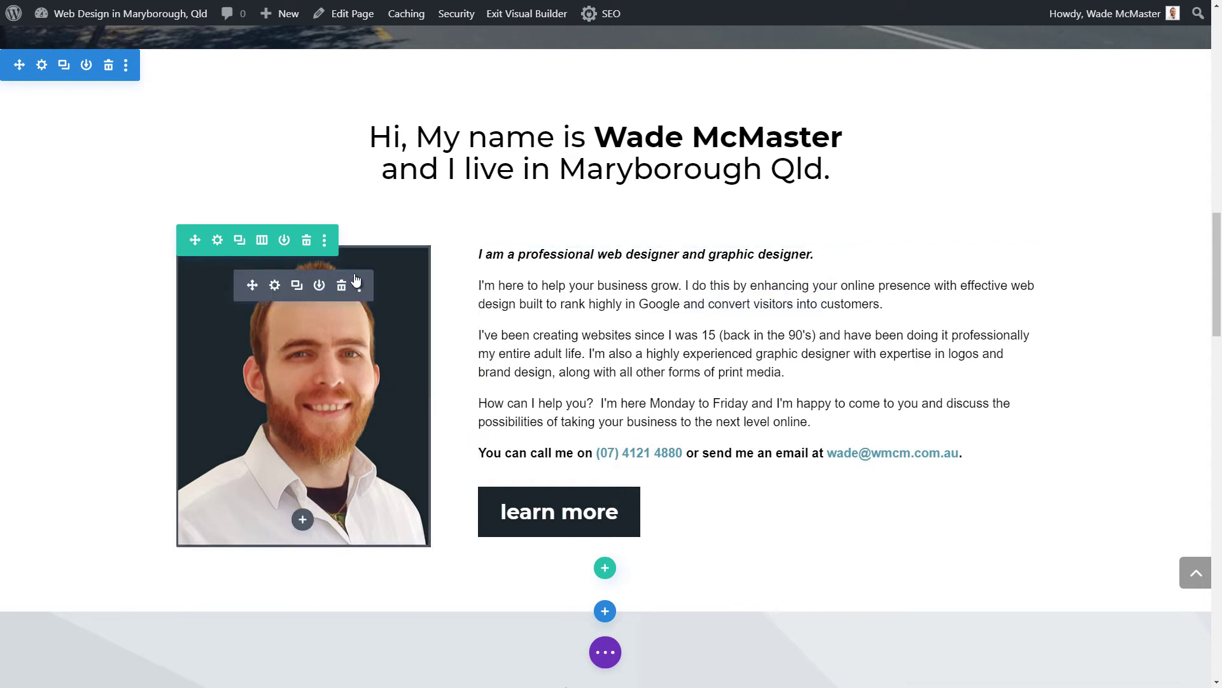
Open the portrait's image settings, browse the media library and select the backpack picture home-office-02.jpg.
{"action": "left_click", "coordinate": [275, 287]}
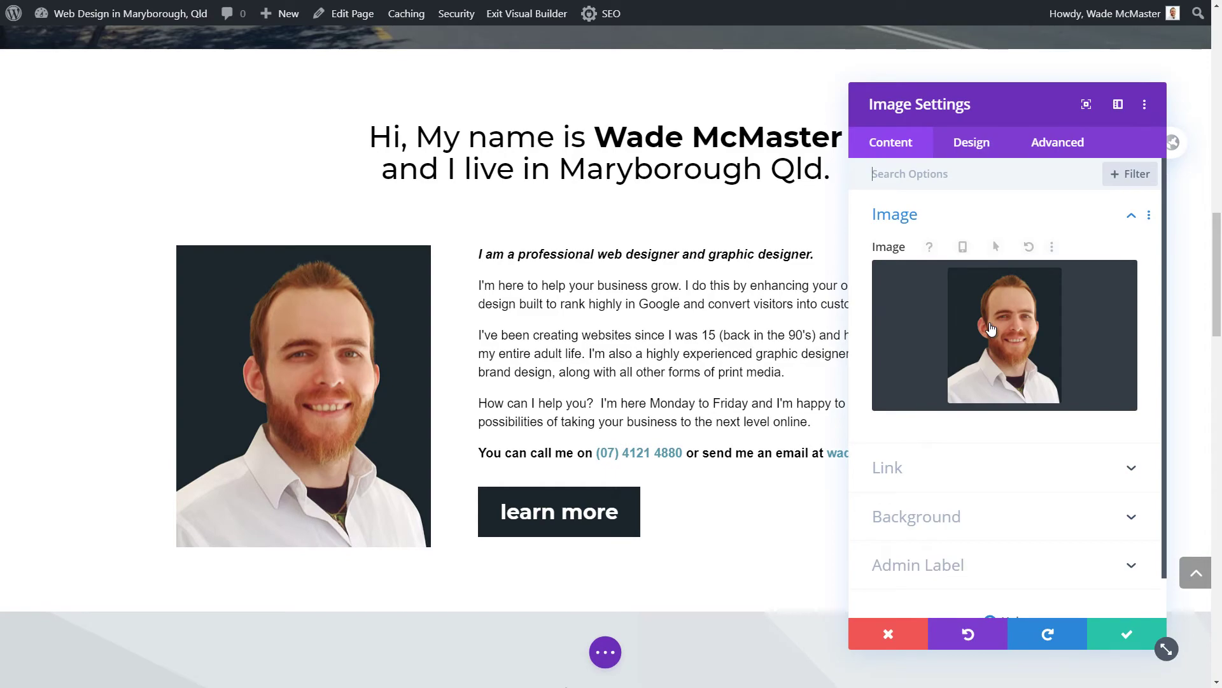
{"action": "left_click", "coordinate": [990, 322]}
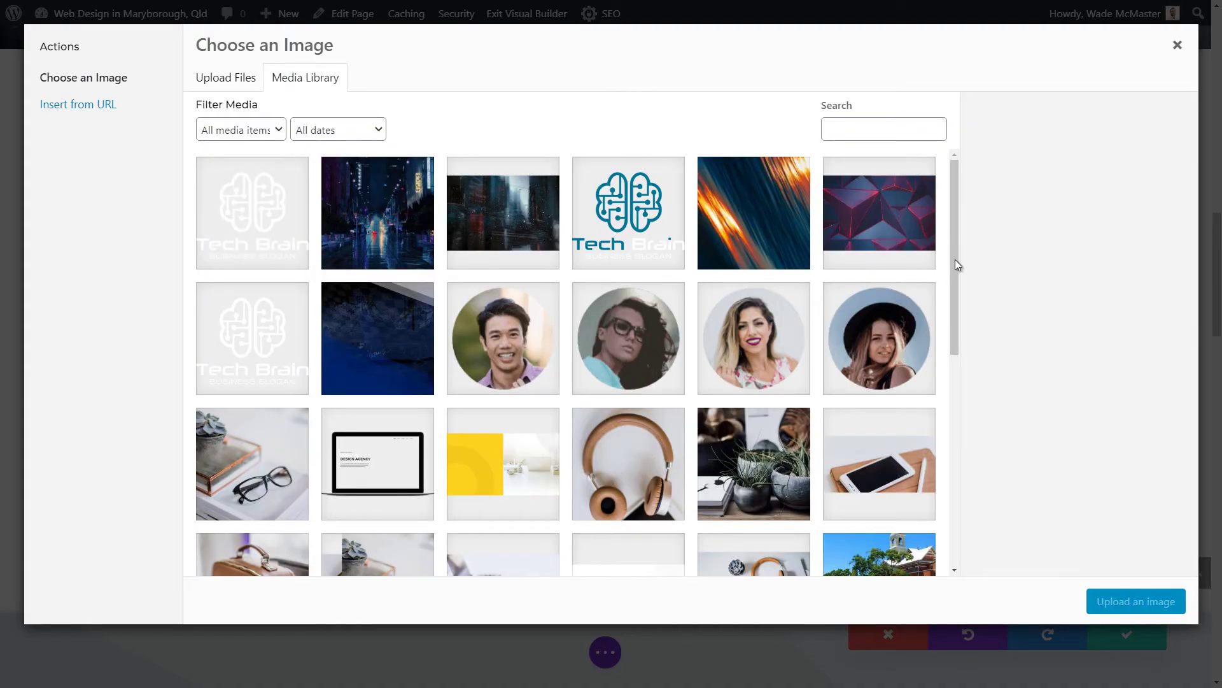
{"action": "scroll", "coordinate": [960, 413], "scroll_direction": "down", "scroll_amount": 4}
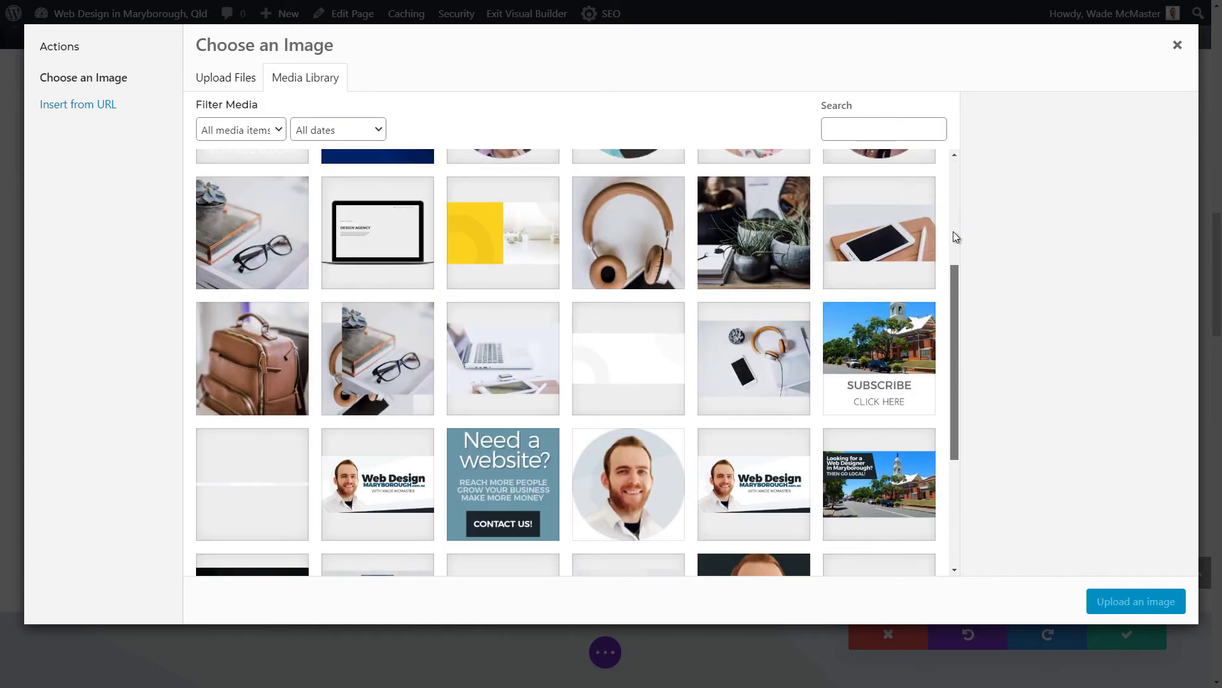
{"action": "scroll", "coordinate": [954, 280], "scroll_direction": "down", "scroll_amount": 2}
{"action": "scroll", "coordinate": [947, 292], "scroll_direction": "up", "scroll_amount": 6}
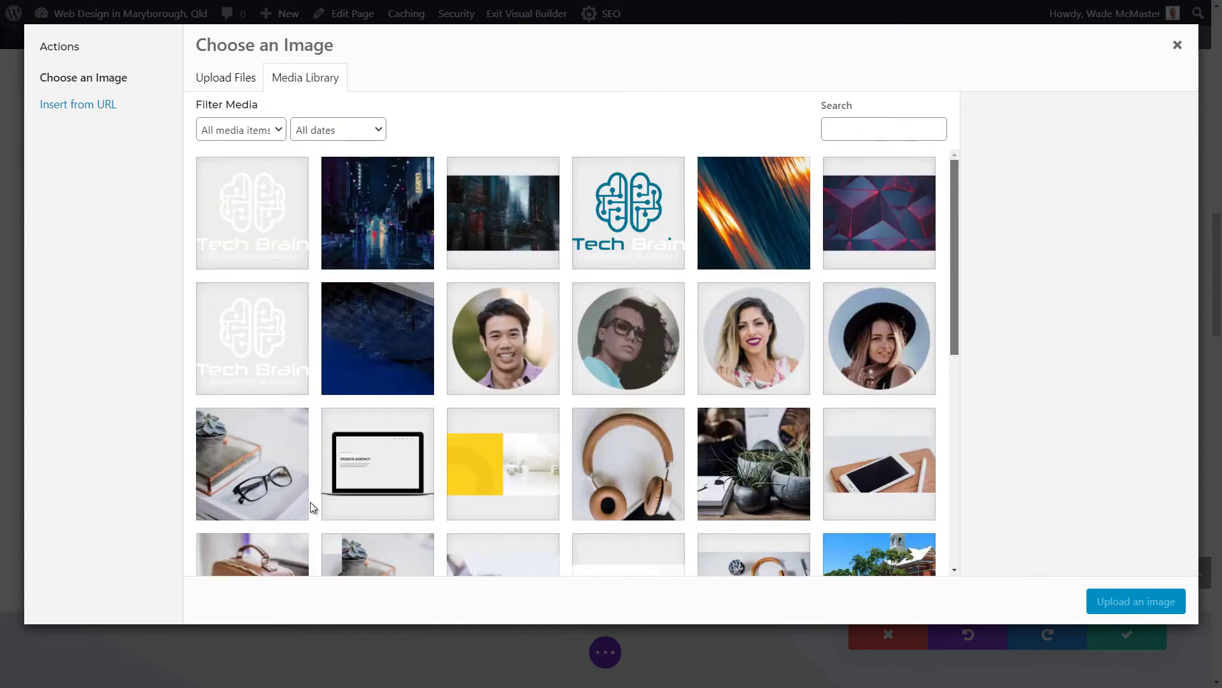
{"action": "scroll", "coordinate": [255, 509], "scroll_direction": "down", "scroll_amount": 1}
{"action": "left_click", "coordinate": [263, 573]}
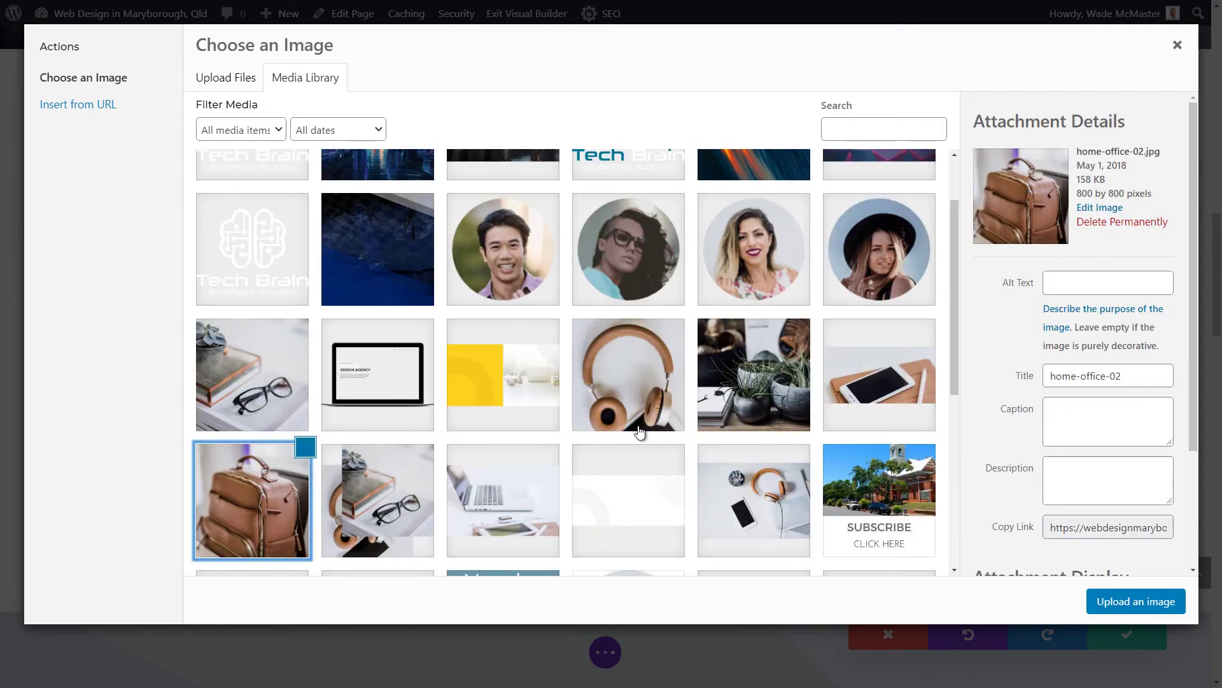
View the file upload option, replace the portrait with the selected backpack picture, and discard the image change.
{"action": "scroll", "coordinate": [633, 395], "scroll_direction": "up", "scroll_amount": 2}
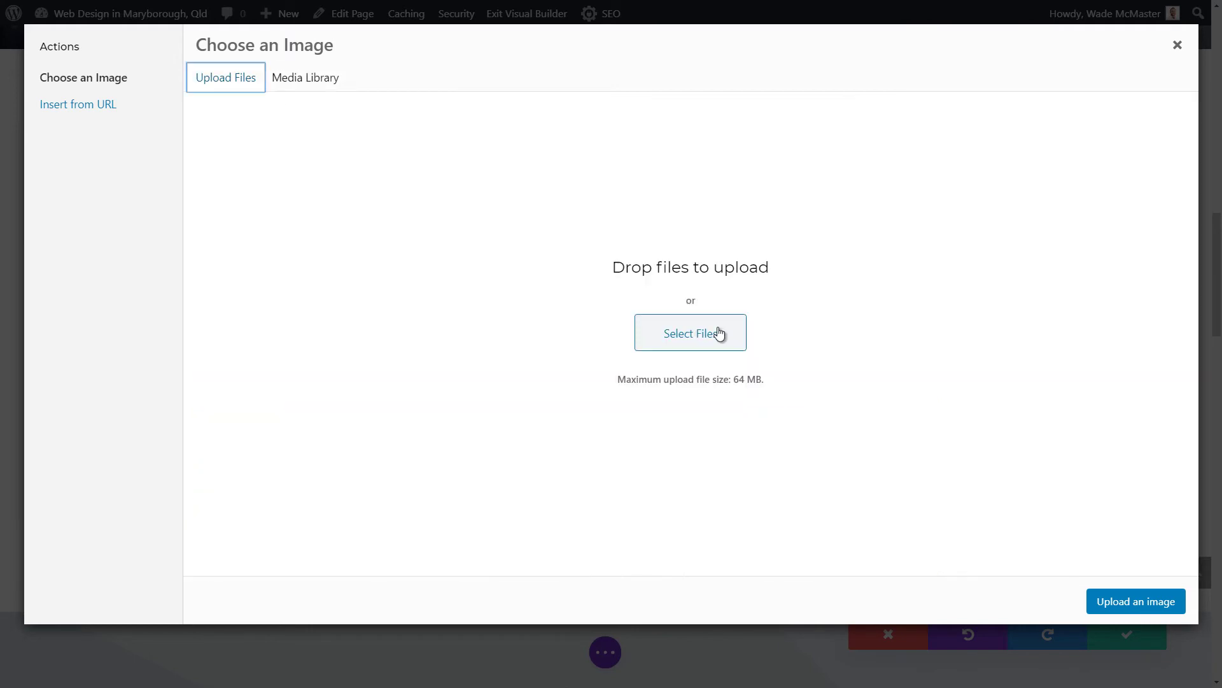
{"action": "left_click", "coordinate": [309, 92]}
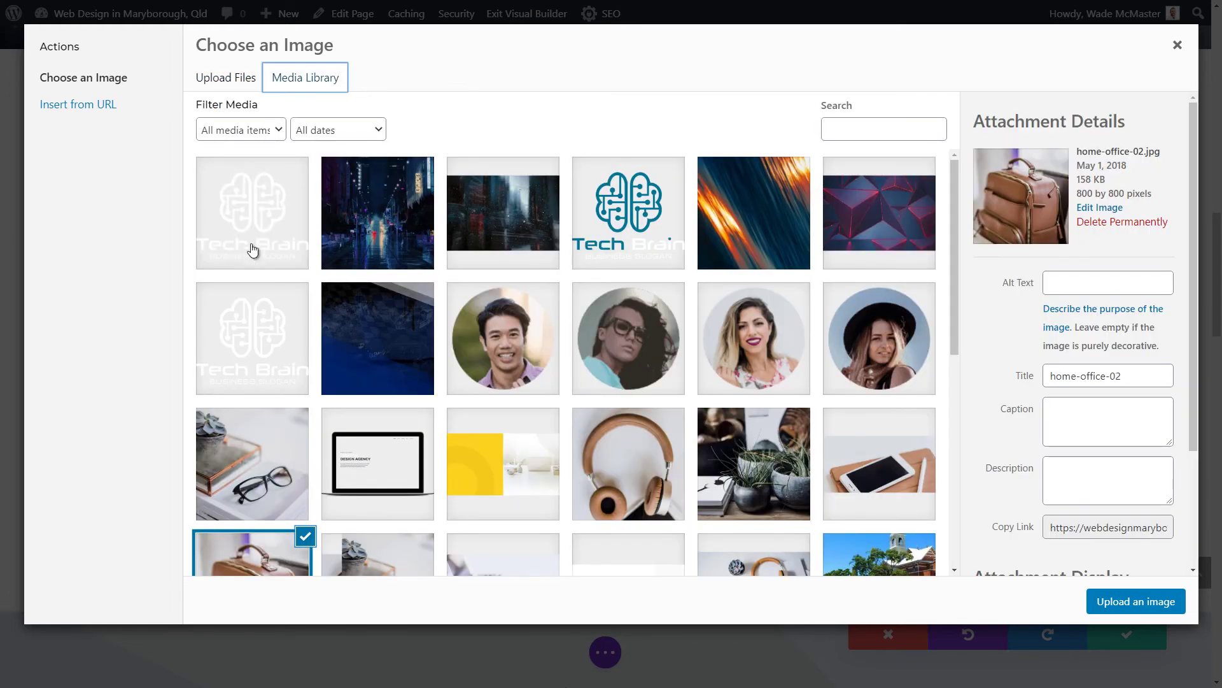
{"action": "left_click", "coordinate": [1141, 602]}
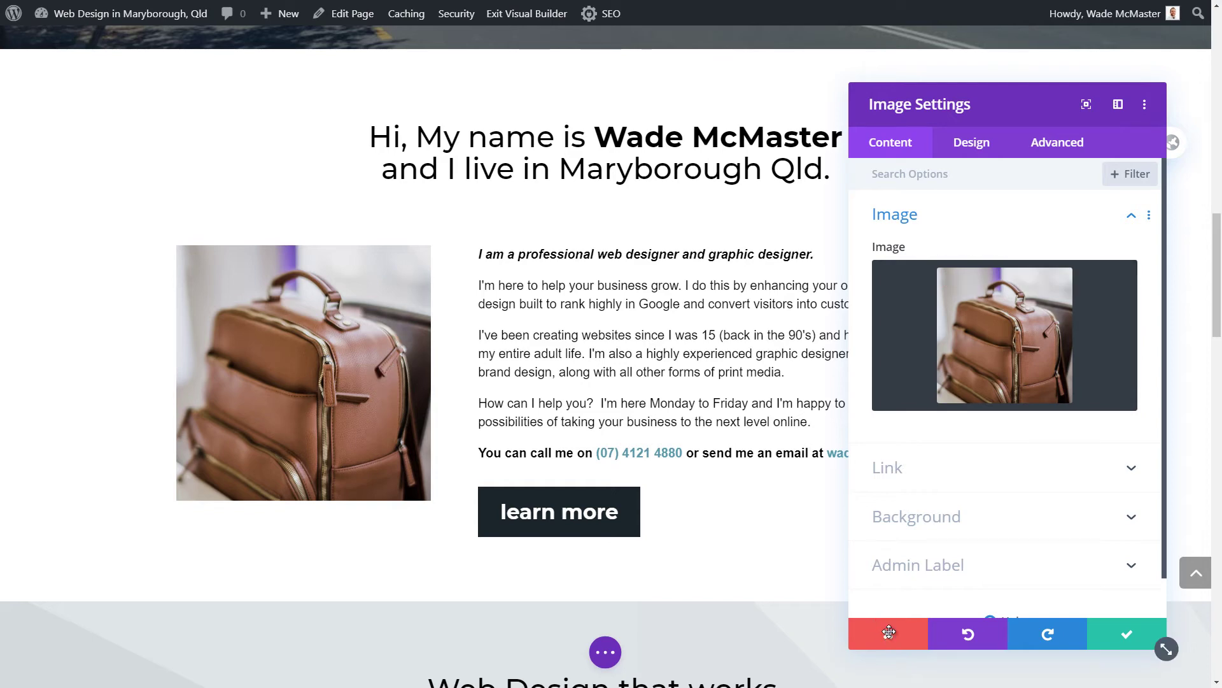
{"action": "left_click", "coordinate": [890, 631]}
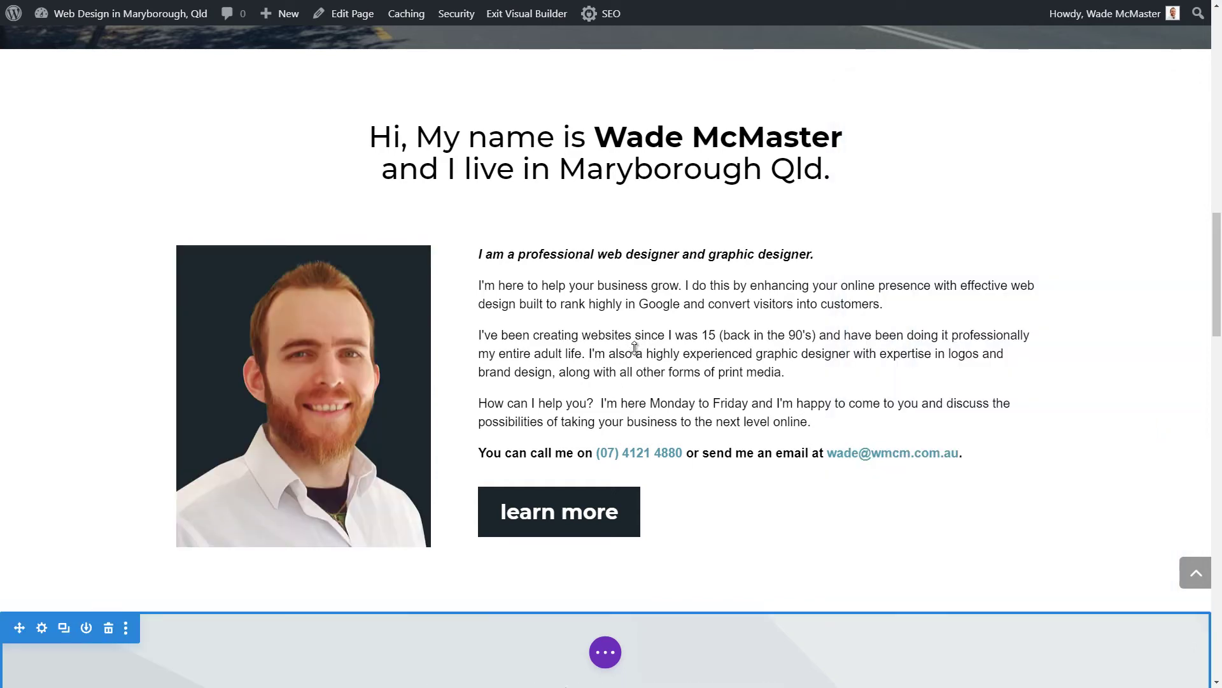
Try changing the "learn more" button's text to "learn more now!" and restore the original wording.
{"action": "scroll", "coordinate": [635, 347], "scroll_direction": "down", "scroll_amount": 2}
{"action": "scroll", "coordinate": [635, 347], "scroll_direction": "down", "scroll_amount": 3}
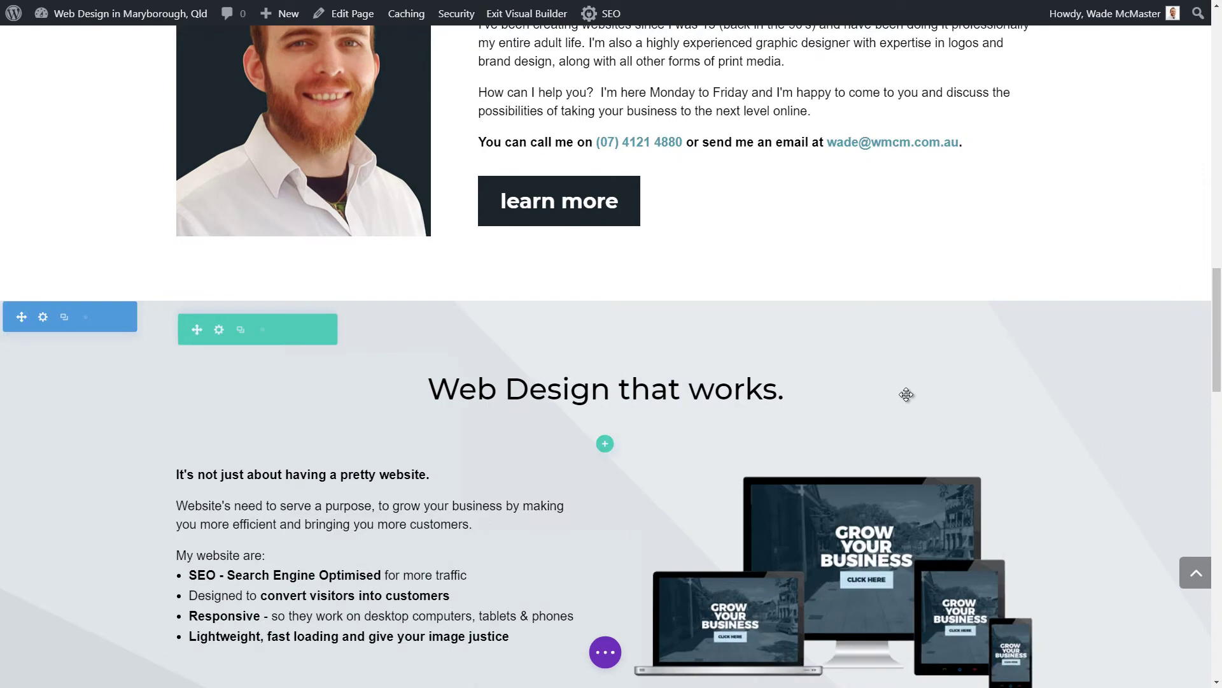
{"action": "scroll", "coordinate": [907, 396], "scroll_direction": "down", "scroll_amount": 2}
{"action": "scroll", "coordinate": [585, 337], "scroll_direction": "up", "scroll_amount": 4}
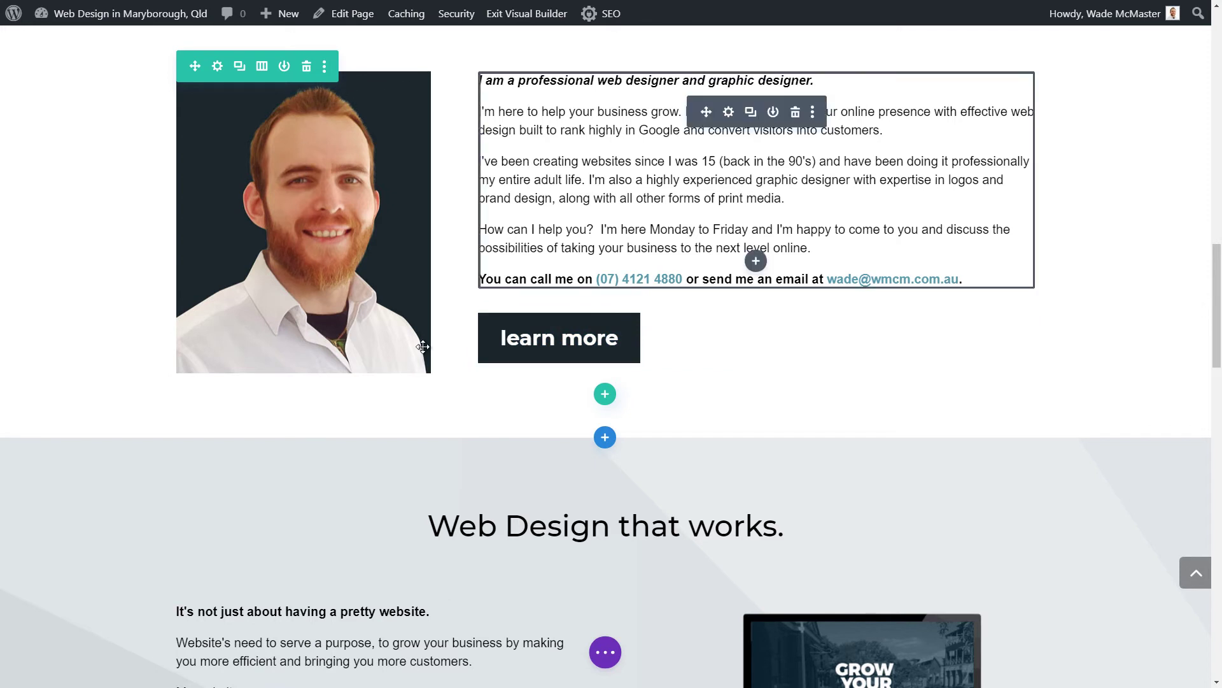
{"action": "mouse_move", "coordinate": [559, 341]}
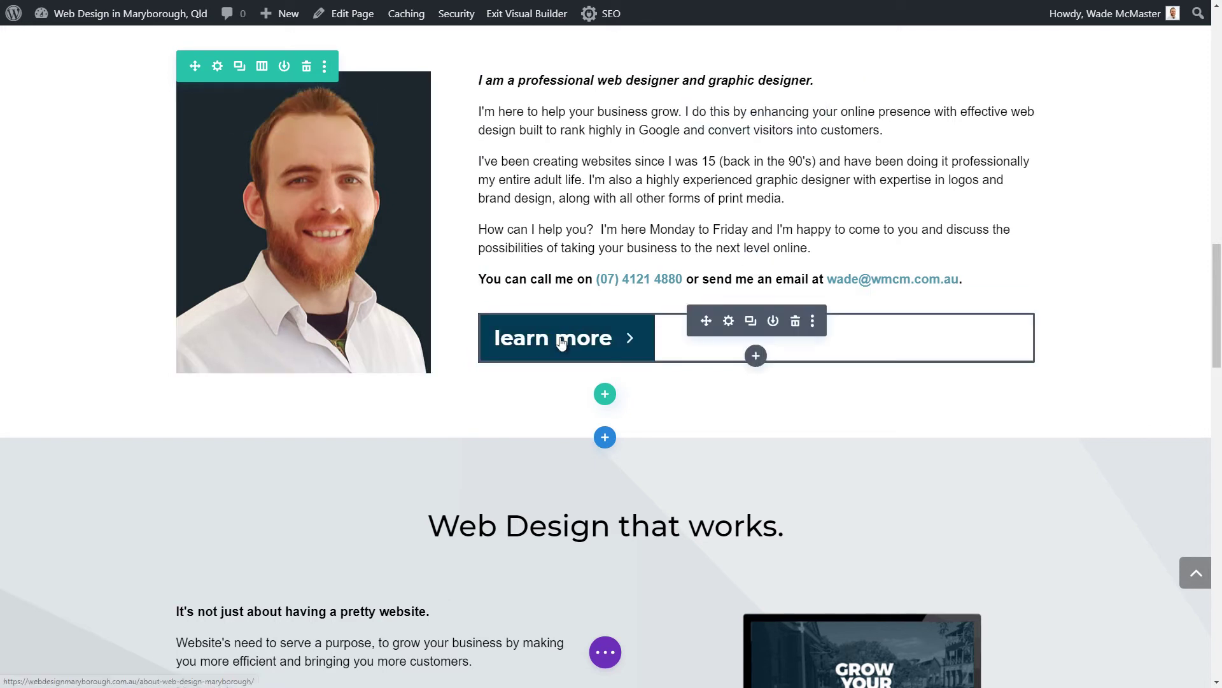
{"action": "left_click", "coordinate": [730, 325]}
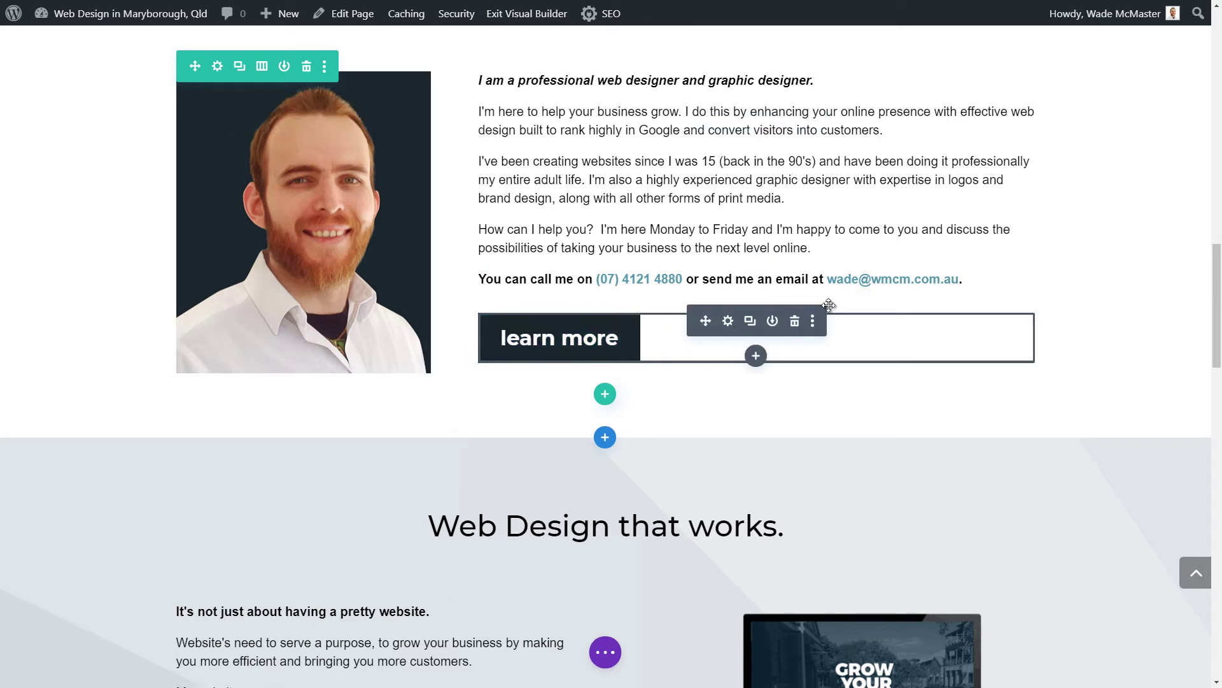
{"action": "left_click", "coordinate": [961, 269]}
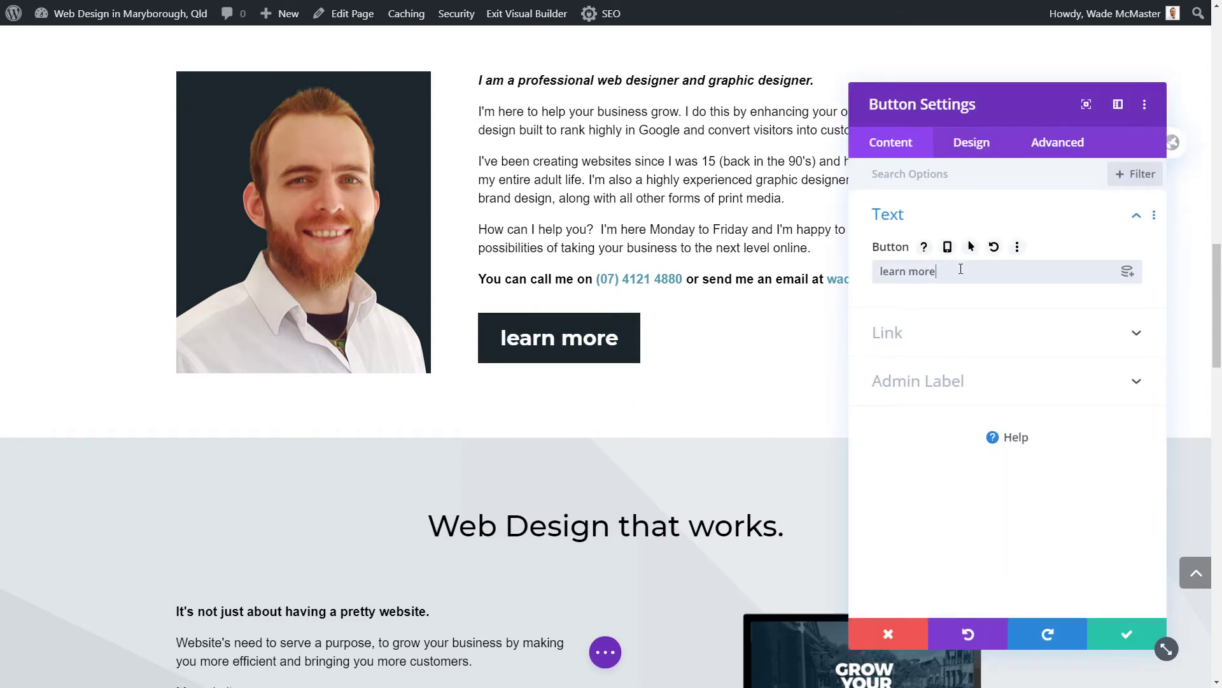
{"action": "type", "text": "now!"}
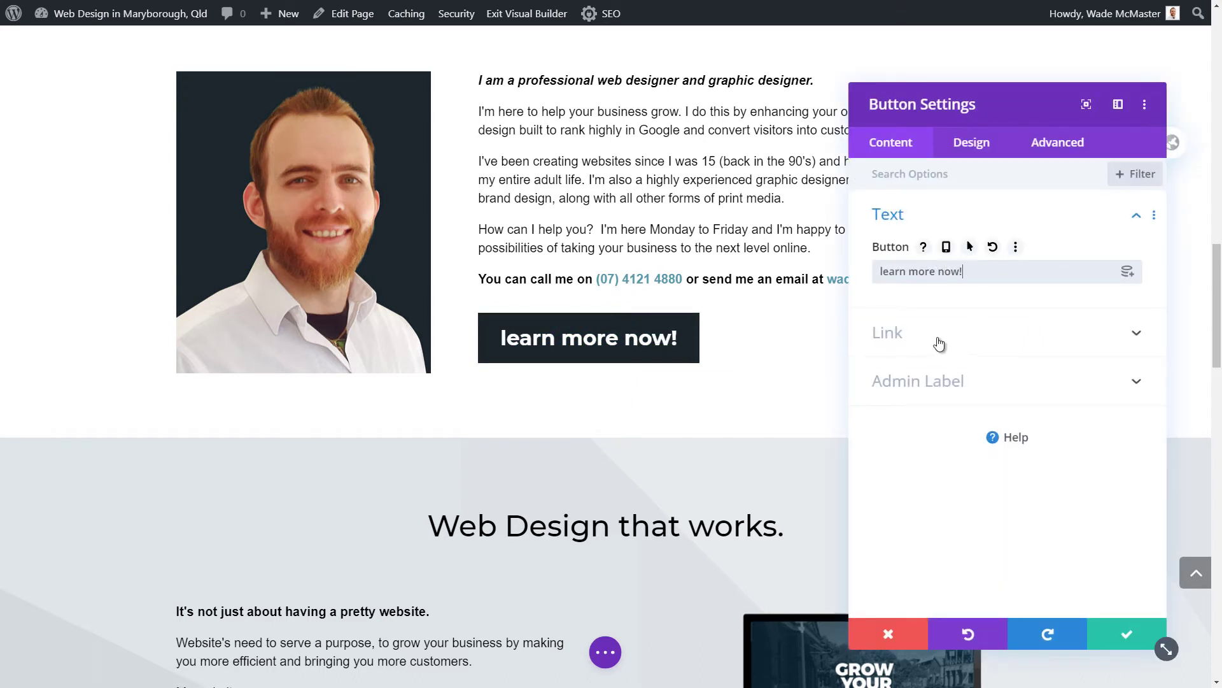
{"action": "key", "text": "BackSpace"}
{"action": "key", "text": "BackSpace"}
{"action": "key", "text": "BackSpace"}
{"action": "key", "text": "BackSpace"}
{"action": "key", "text": "BackSpace"}
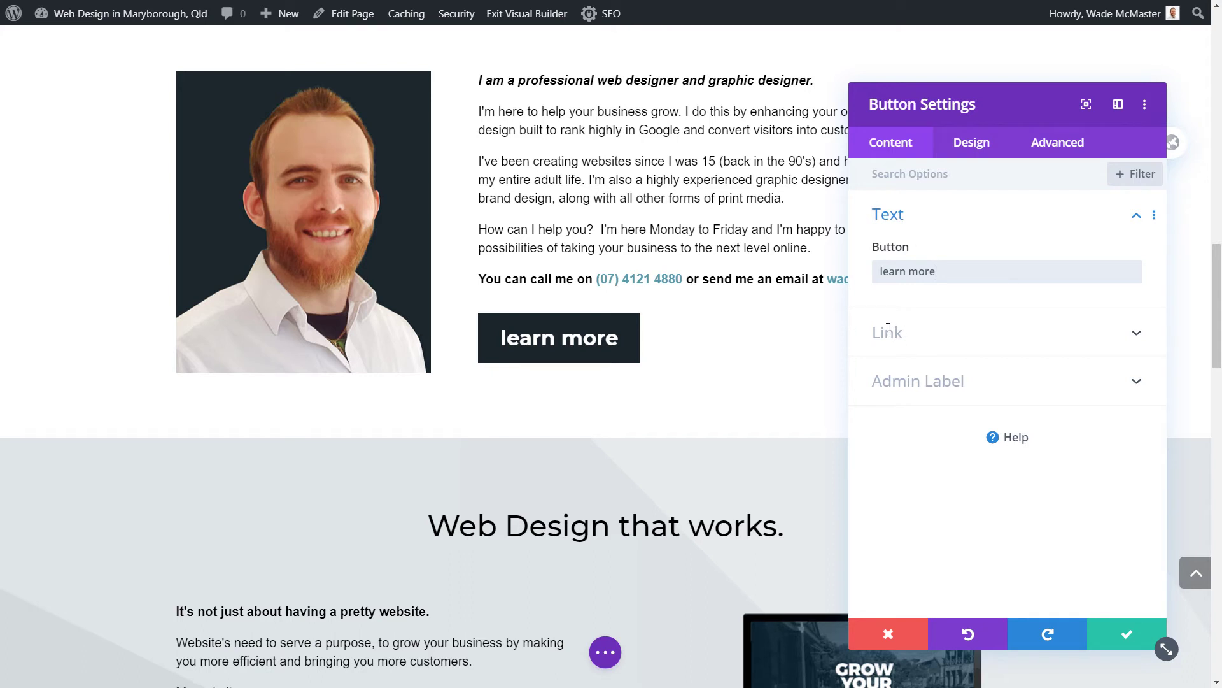
Review the "learn more" button's link URL and link target settings.
{"action": "left_click", "coordinate": [888, 330]}
{"action": "left_click_drag", "start_coordinate": [1101, 329], "coordinate": [887, 329]}
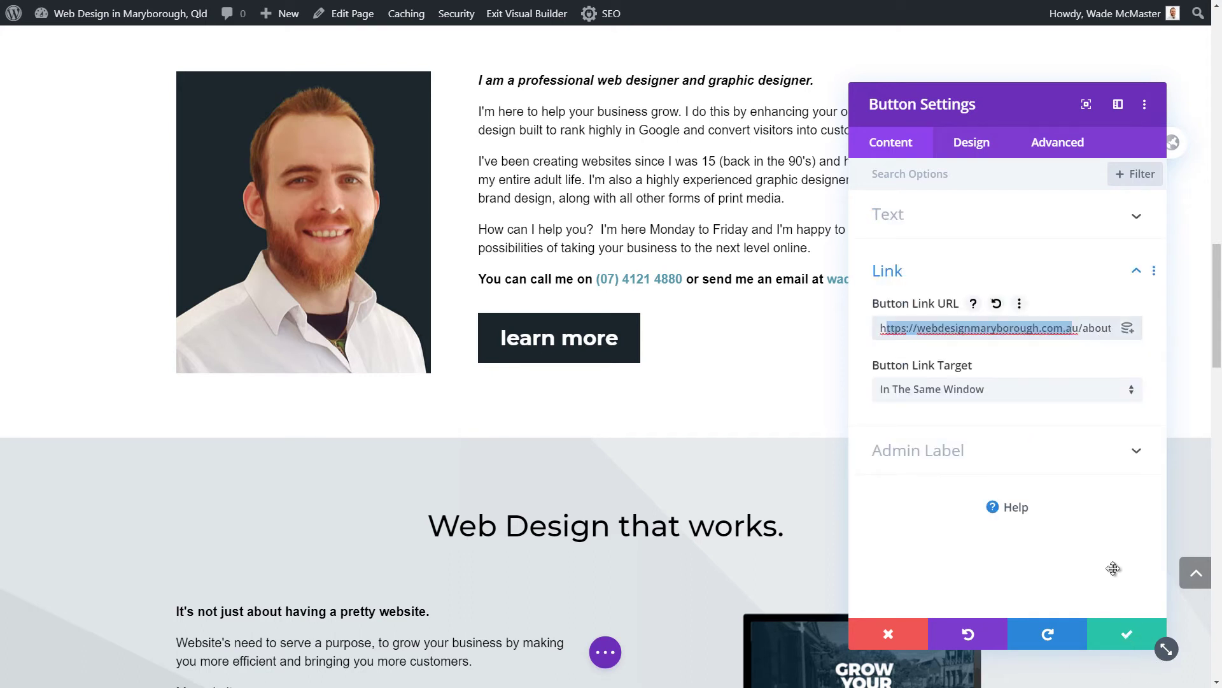
{"action": "left_click", "coordinate": [980, 438]}
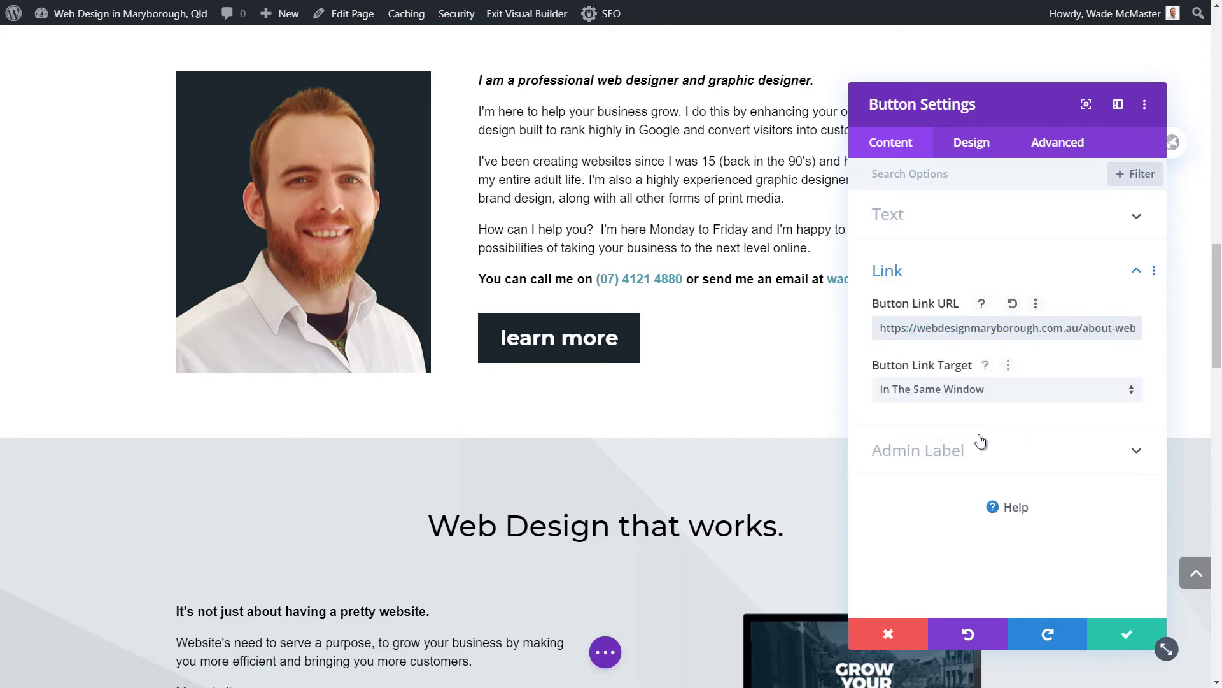
Check the button link target options, keep In The Same Window, and save the button settings.
{"action": "left_click", "coordinate": [984, 400]}
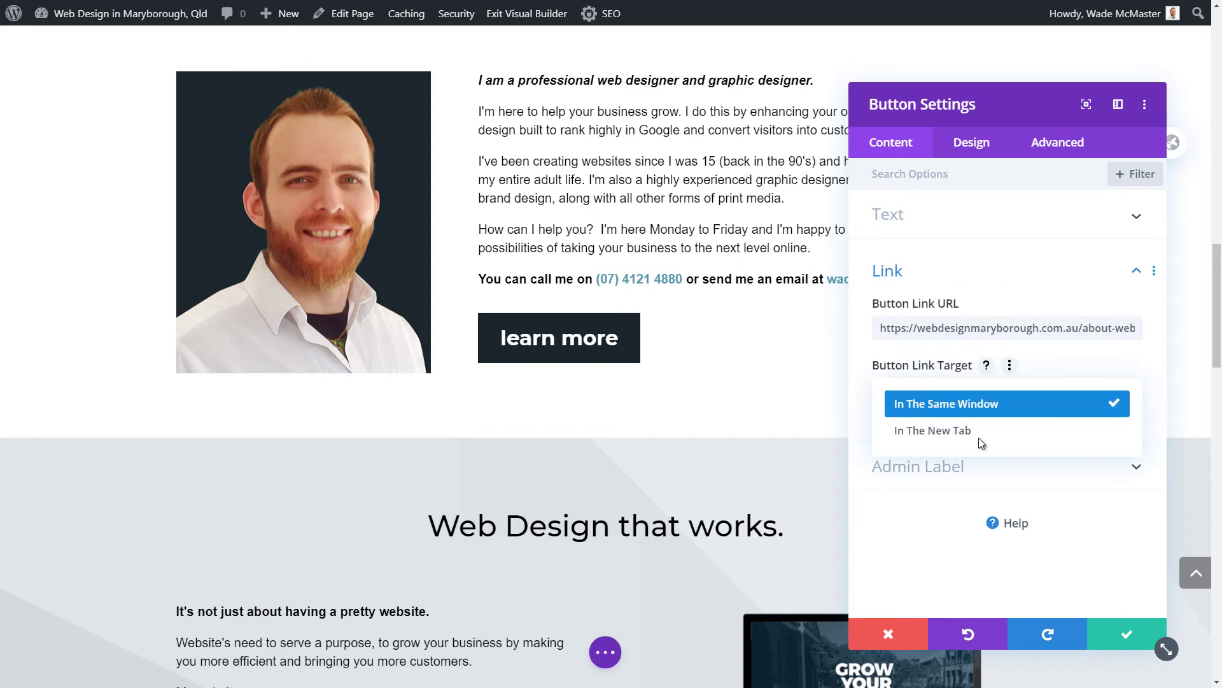
{"action": "left_click", "coordinate": [970, 404]}
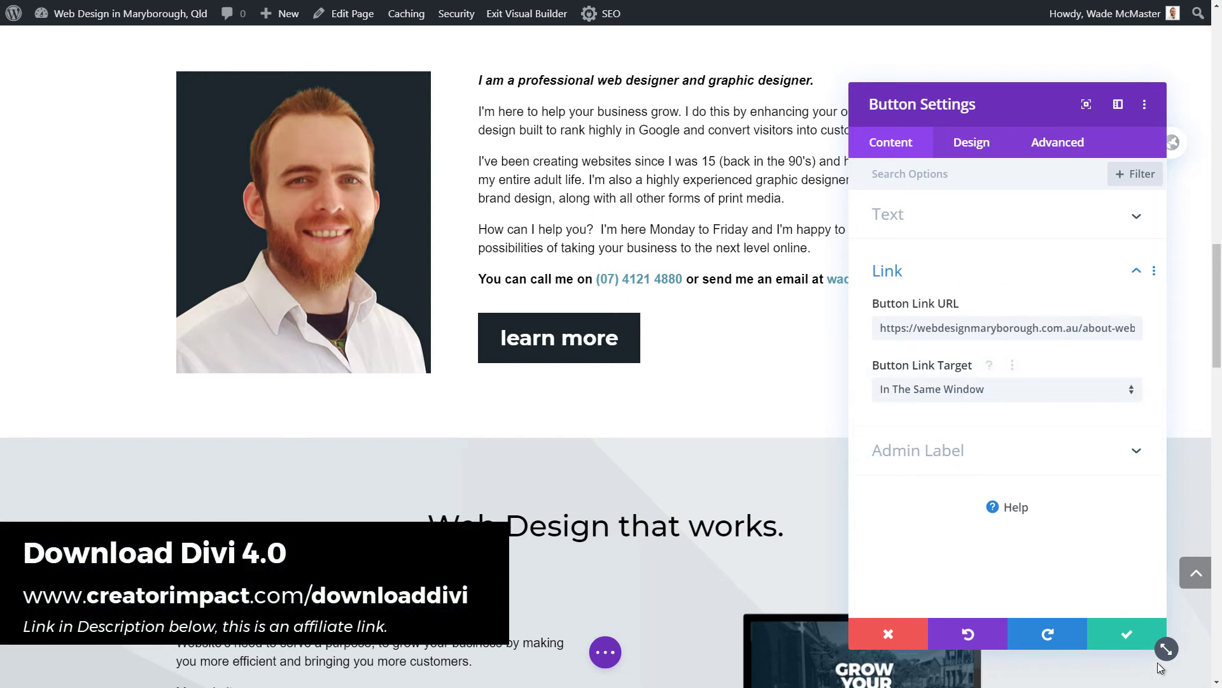
{"action": "left_click", "coordinate": [1125, 637]}
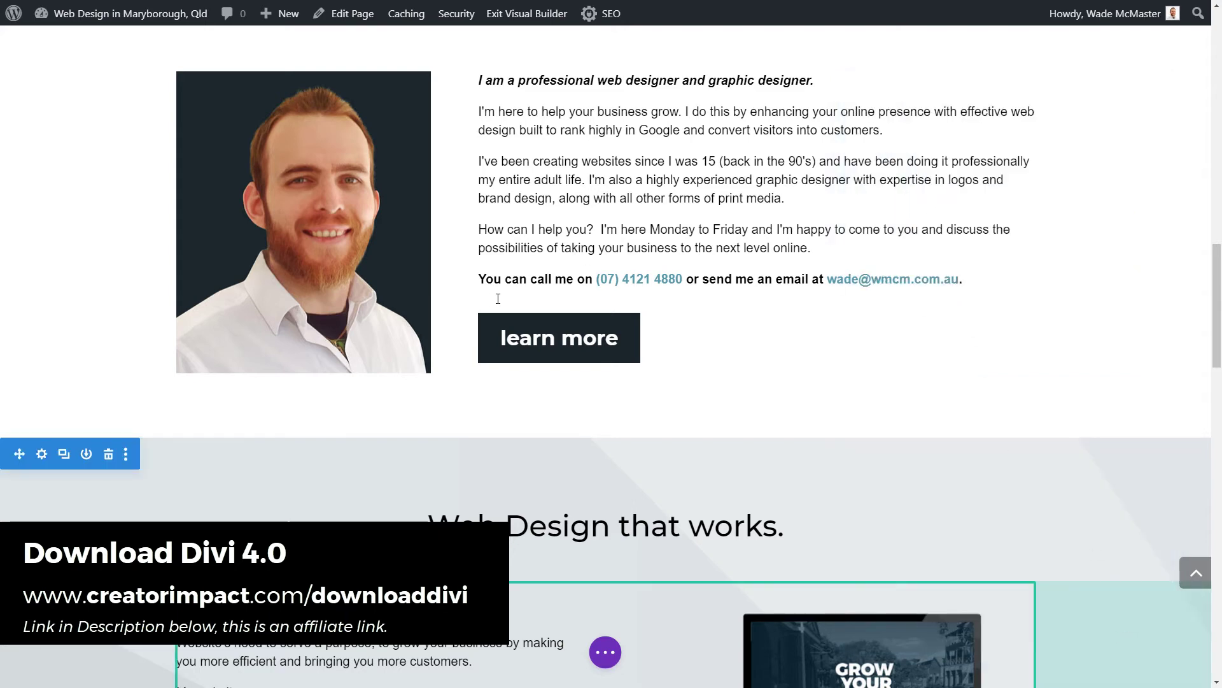
Look through the home page's sections, from the website portfolio back to the introduction heading and portrait row.
{"action": "scroll", "coordinate": [512, 351], "scroll_direction": "down", "scroll_amount": 3}
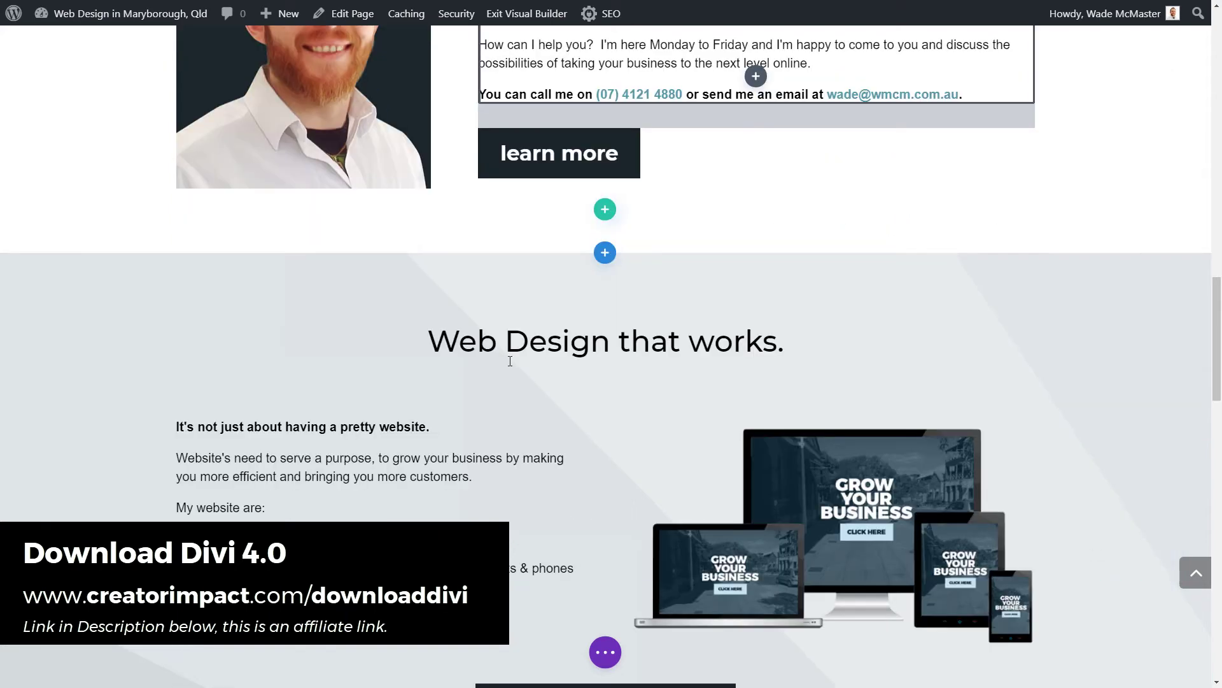
{"action": "scroll", "coordinate": [510, 361], "scroll_direction": "down", "scroll_amount": 4}
{"action": "scroll", "coordinate": [531, 388], "scroll_direction": "down", "scroll_amount": 5}
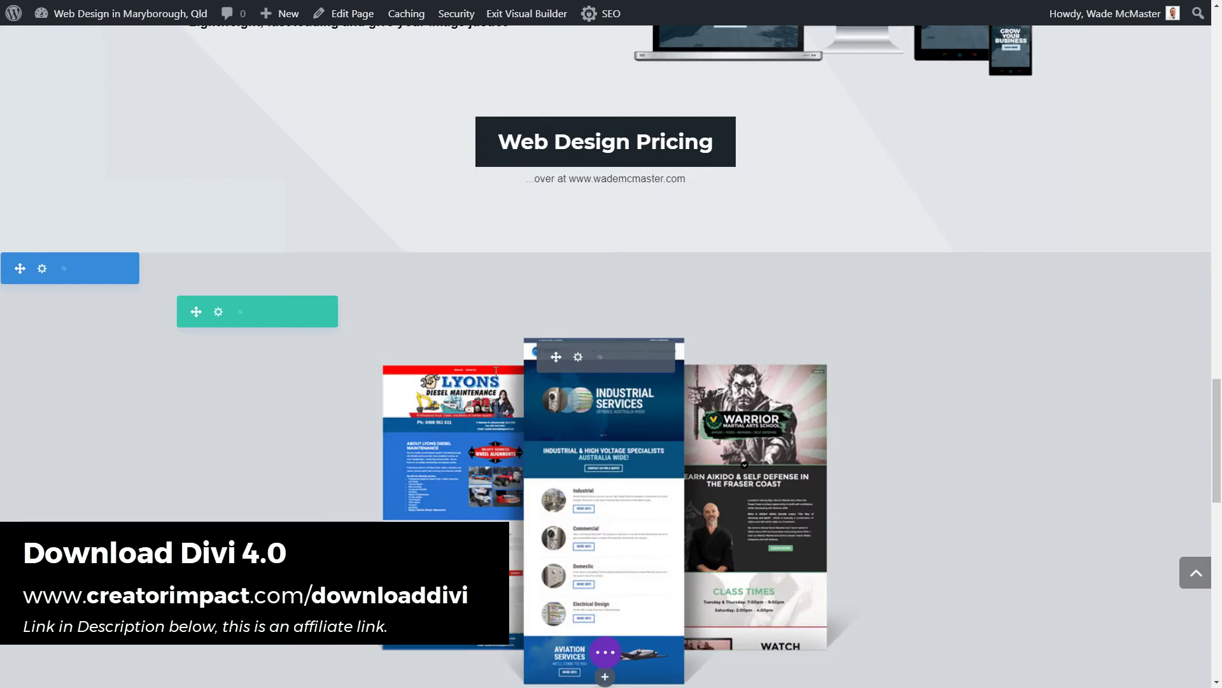
{"action": "scroll", "coordinate": [496, 371], "scroll_direction": "down", "scroll_amount": 9}
{"action": "scroll", "coordinate": [547, 329], "scroll_direction": "up", "scroll_amount": 4}
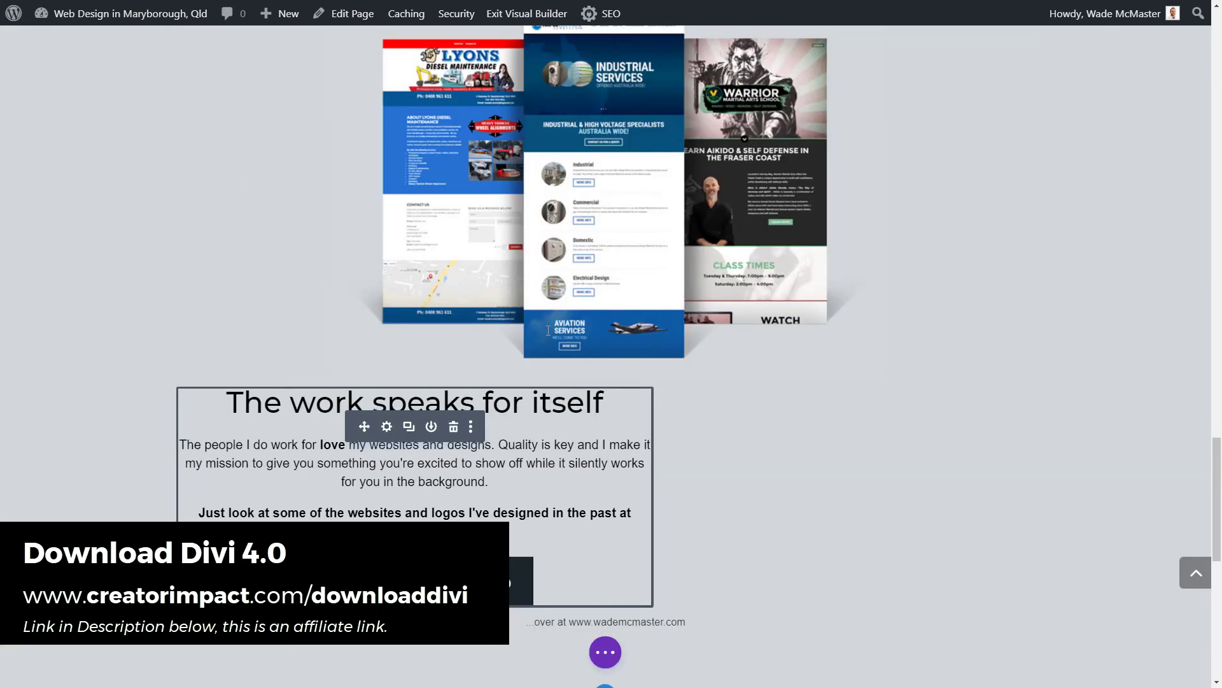
{"action": "scroll", "coordinate": [554, 318], "scroll_direction": "up", "scroll_amount": 6}
{"action": "scroll", "coordinate": [560, 312], "scroll_direction": "up", "scroll_amount": 6}
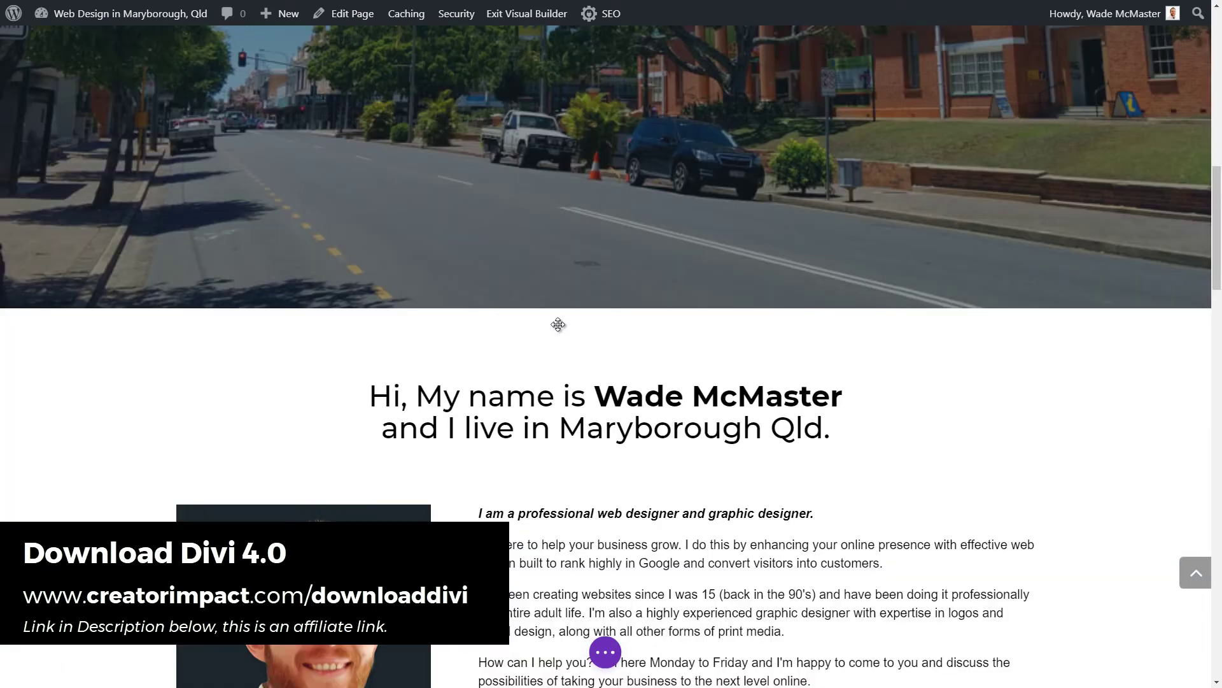
{"action": "scroll", "coordinate": [557, 344], "scroll_direction": "down", "scroll_amount": 3}
{"action": "scroll", "coordinate": [551, 395], "scroll_direction": "up", "scroll_amount": 4}
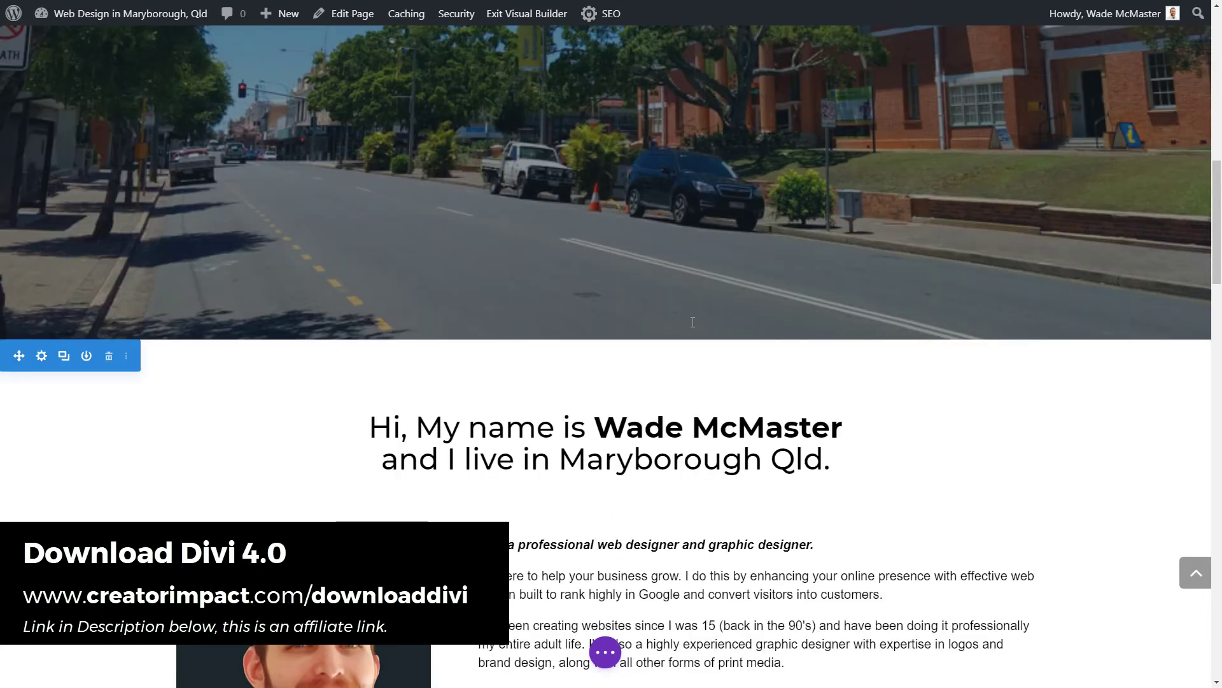
{"action": "scroll", "coordinate": [693, 322], "scroll_direction": "down", "scroll_amount": 3}
{"action": "scroll", "coordinate": [682, 361], "scroll_direction": "down", "scroll_amount": 4}
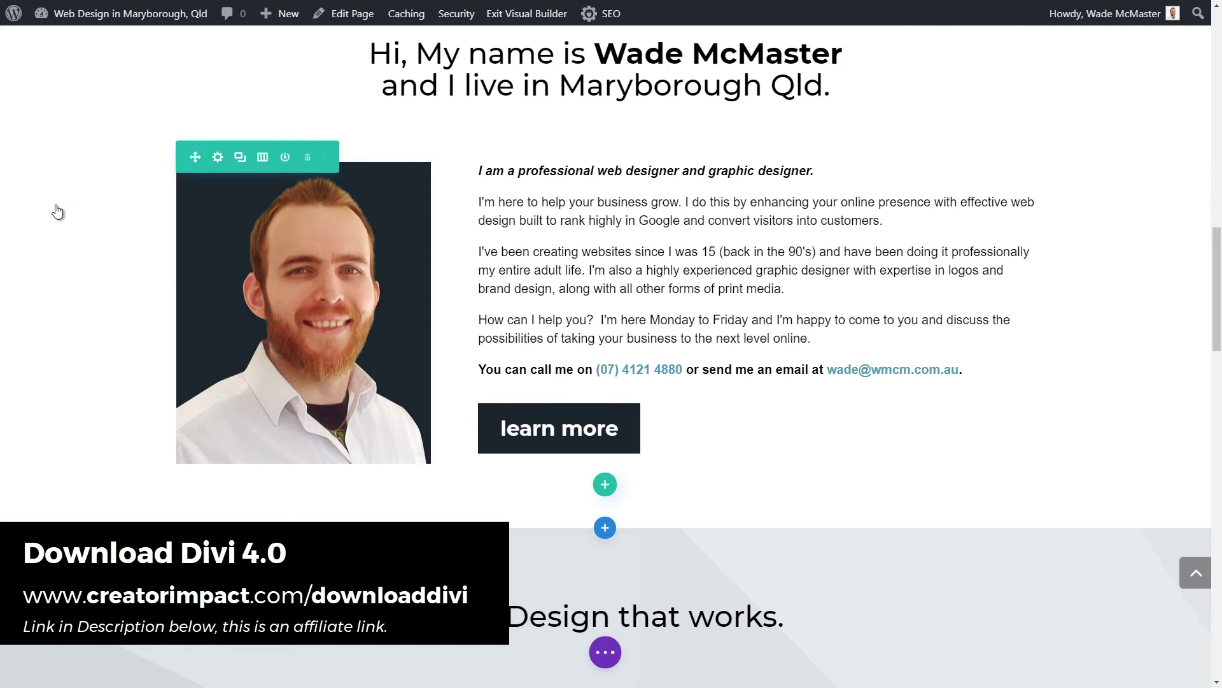
{"action": "scroll", "coordinate": [57, 212], "scroll_direction": "up", "scroll_amount": 3}
{"action": "scroll", "coordinate": [573, 593], "scroll_direction": "down", "scroll_amount": 2}
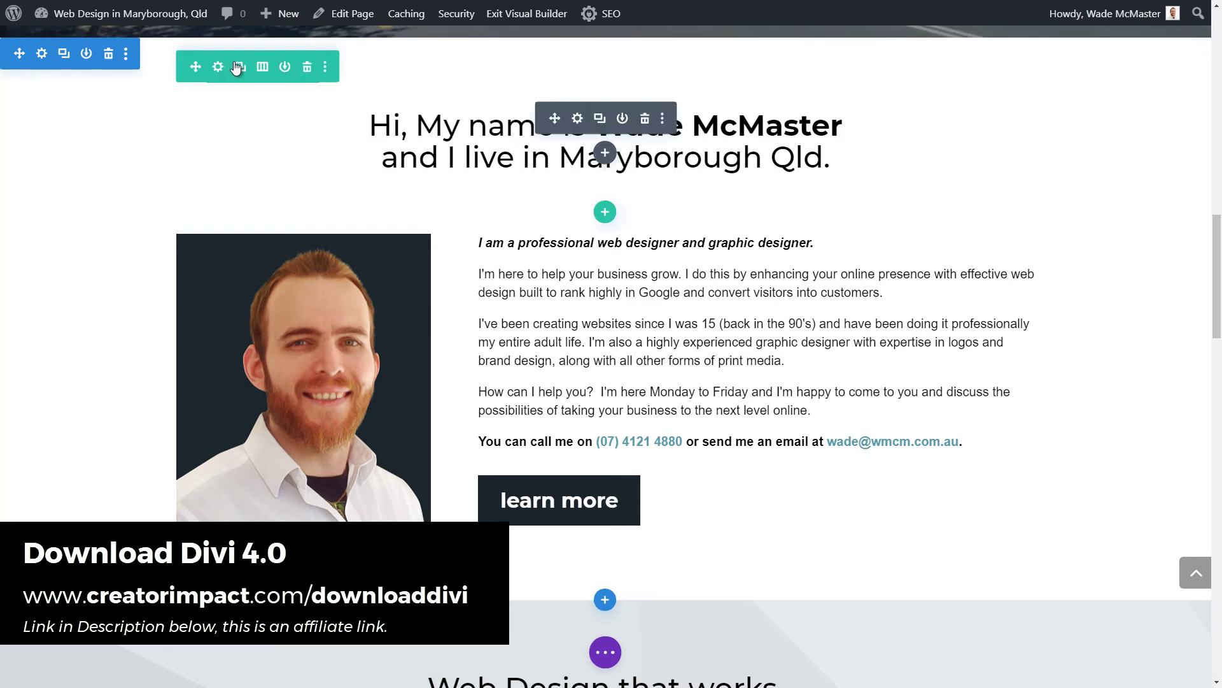
Insert a row with two equal columns beneath the introduction heading and add an image module to its first column.
{"action": "left_click", "coordinate": [606, 214]}
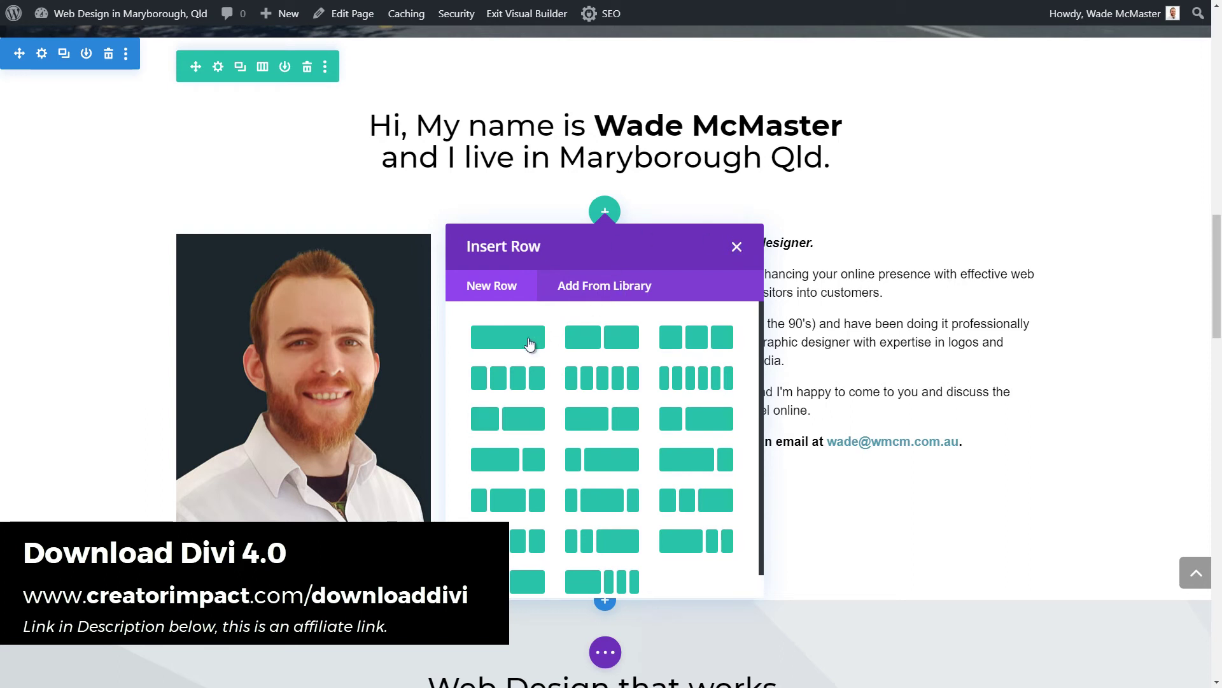
{"action": "left_click", "coordinate": [593, 331]}
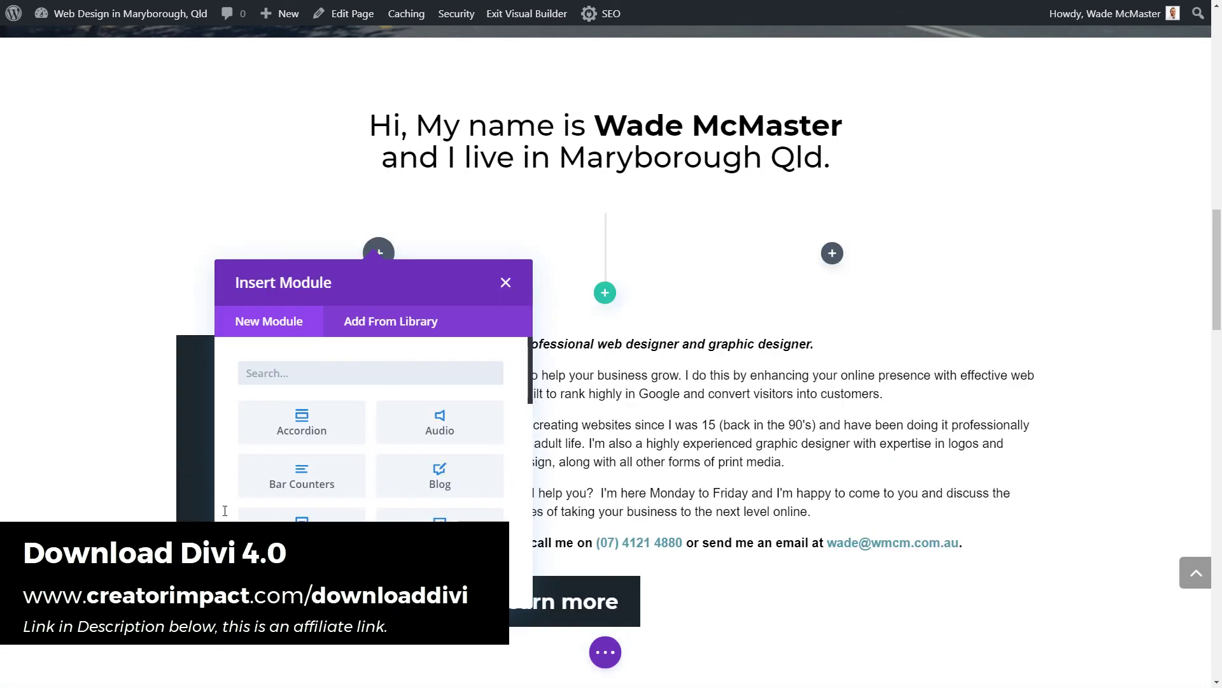
{"action": "scroll", "coordinate": [330, 511], "scroll_direction": "down", "scroll_amount": 2}
{"action": "scroll", "coordinate": [330, 510], "scroll_direction": "down", "scroll_amount": 1}
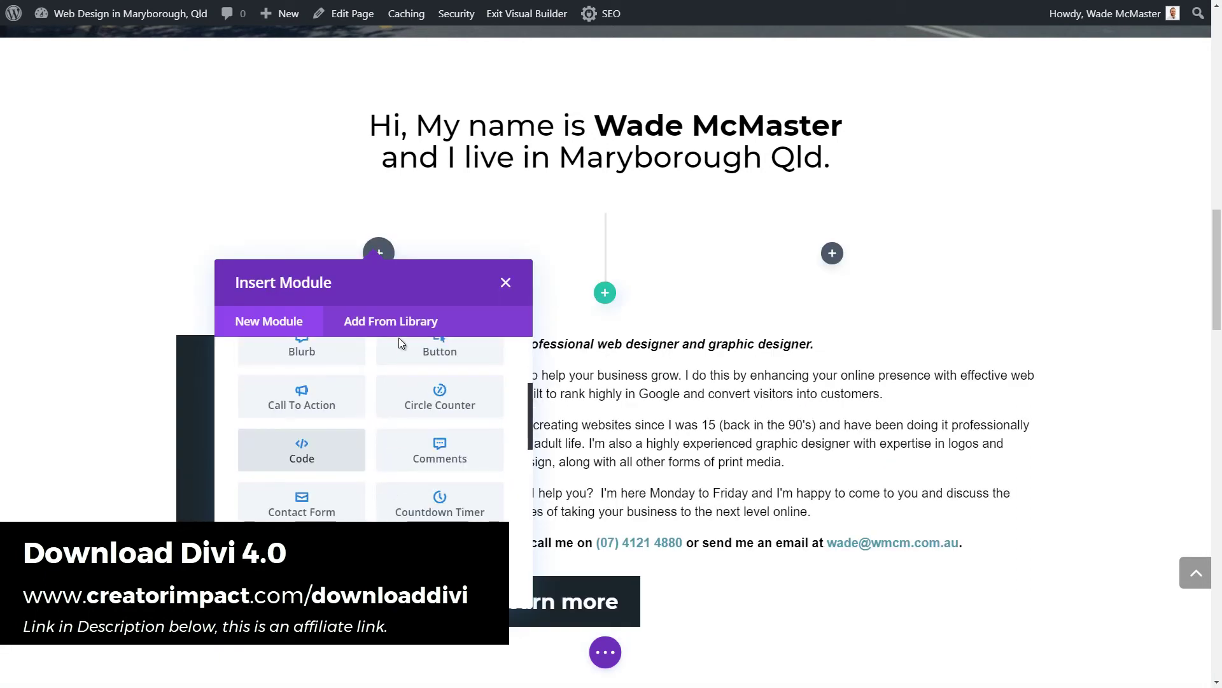
{"action": "scroll", "coordinate": [399, 371], "scroll_direction": "down", "scroll_amount": 1}
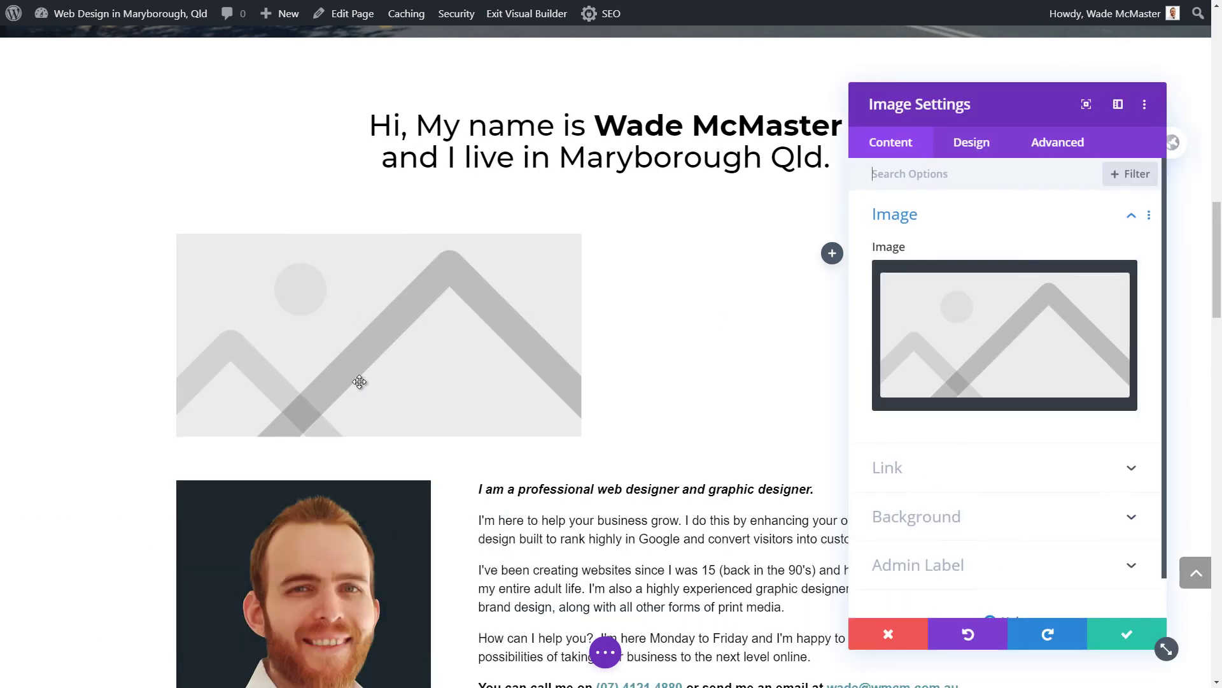
{"action": "key", "text": "Escape"}
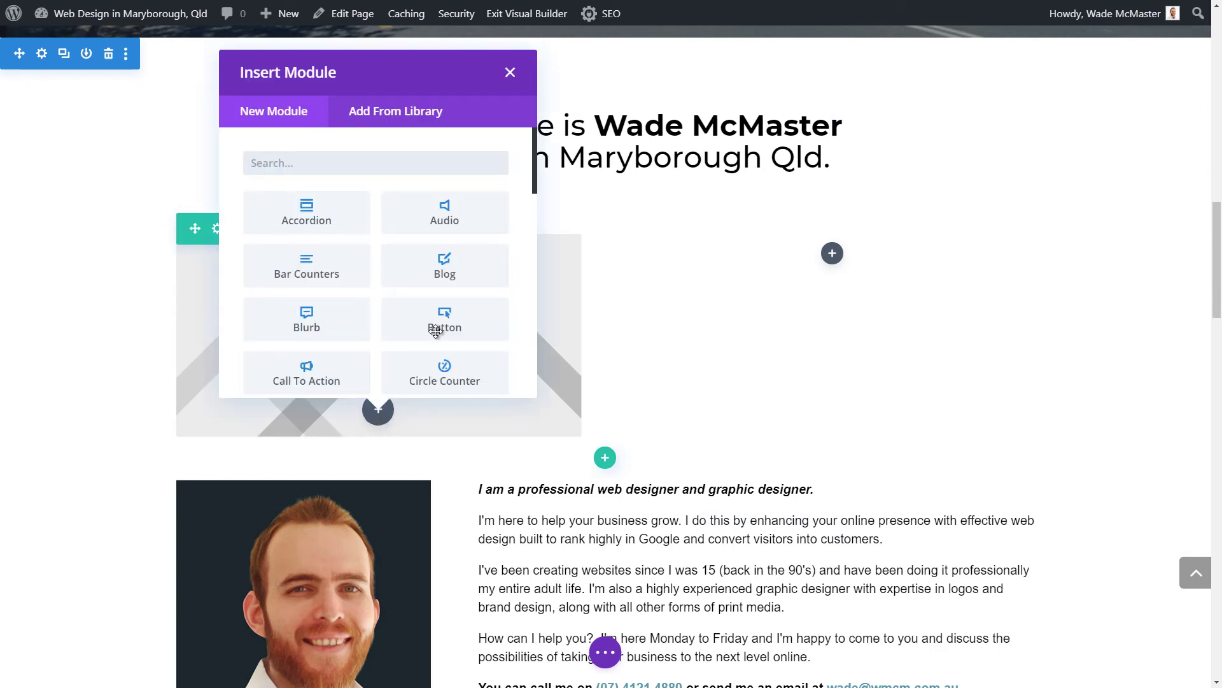
Add a button module below the placeholder image and set its text to "Go!".
{"action": "left_click", "coordinate": [435, 331]}
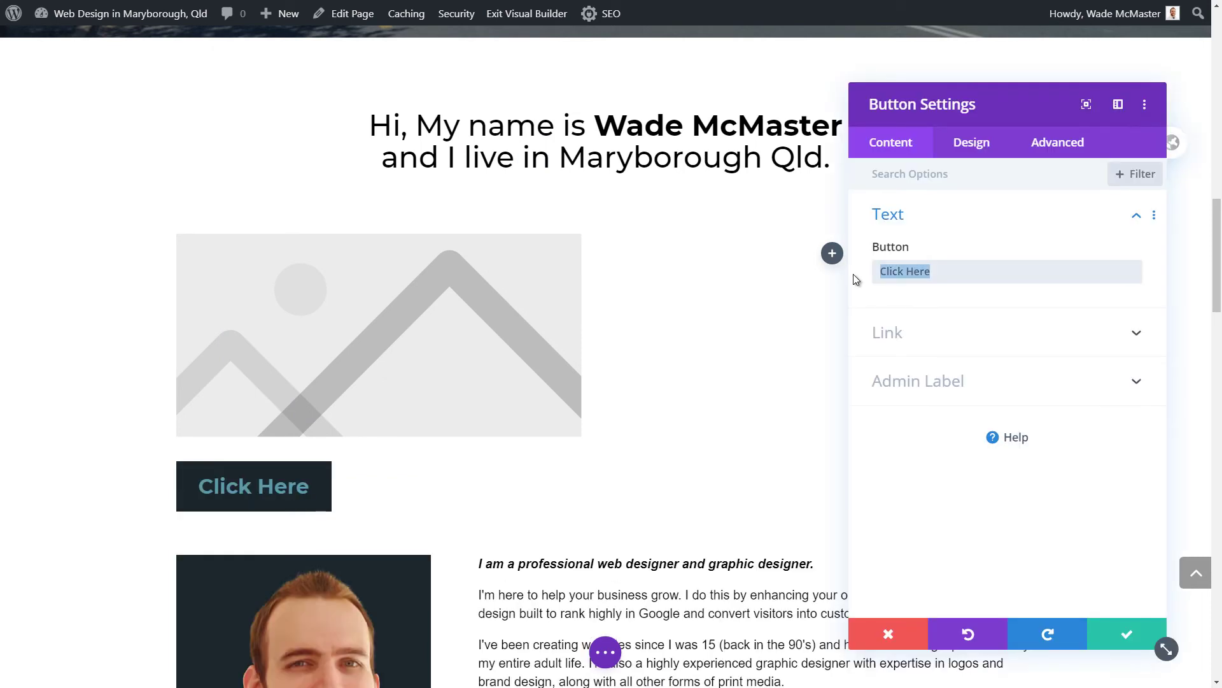
{"action": "type", "text": "Go!"}
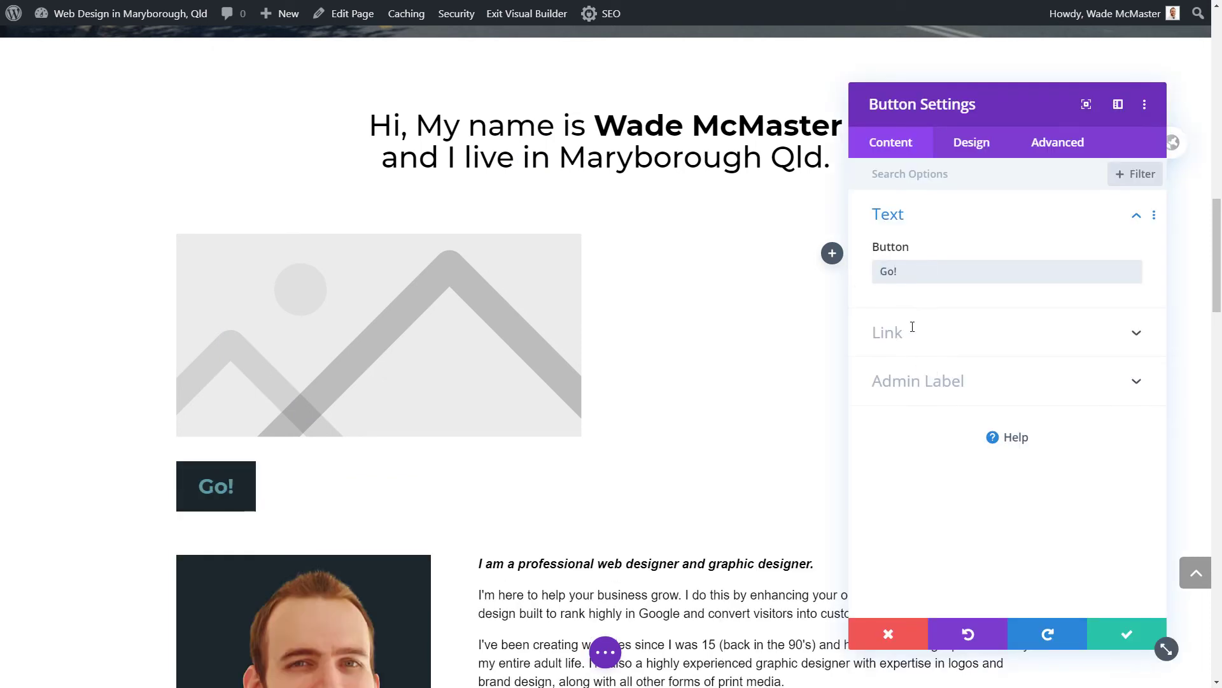
{"action": "left_click", "coordinate": [912, 327]}
{"action": "type", "text": "http"}
{"action": "type", "text": "s;"}
{"action": "type", "text": "://"}
{"action": "type", "text": "www.goo"}
{"action": "type", "text": "gle.com"}
{"action": "key", "text": "Return"}
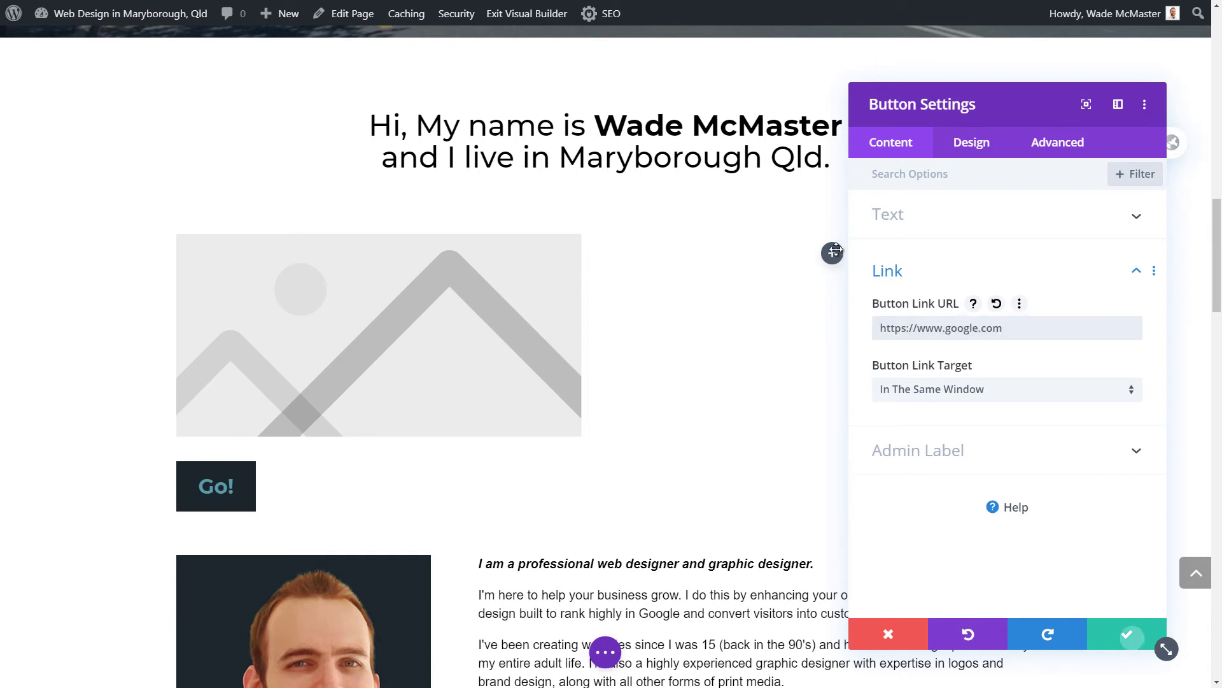
Browse the modules available for the row's empty second column, search for "text", and add a Text module.
{"action": "left_click", "coordinate": [833, 253]}
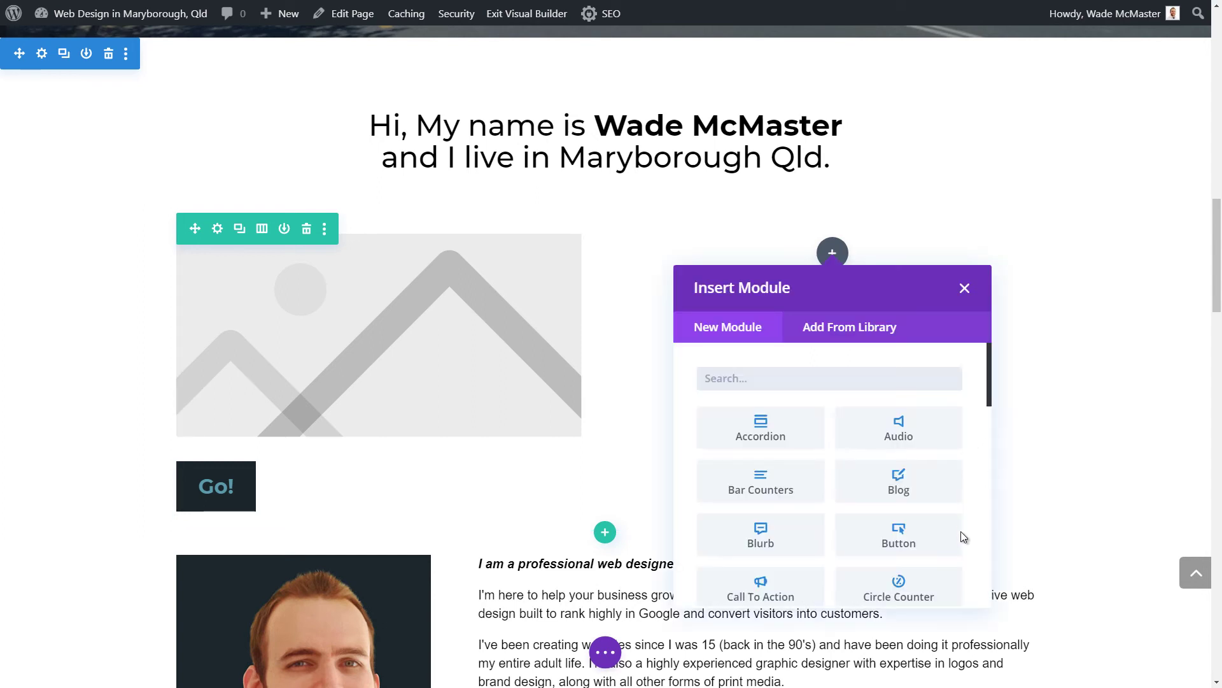
{"action": "scroll", "coordinate": [854, 576], "scroll_direction": "down", "scroll_amount": 8}
{"action": "scroll", "coordinate": [817, 578], "scroll_direction": "down", "scroll_amount": 3}
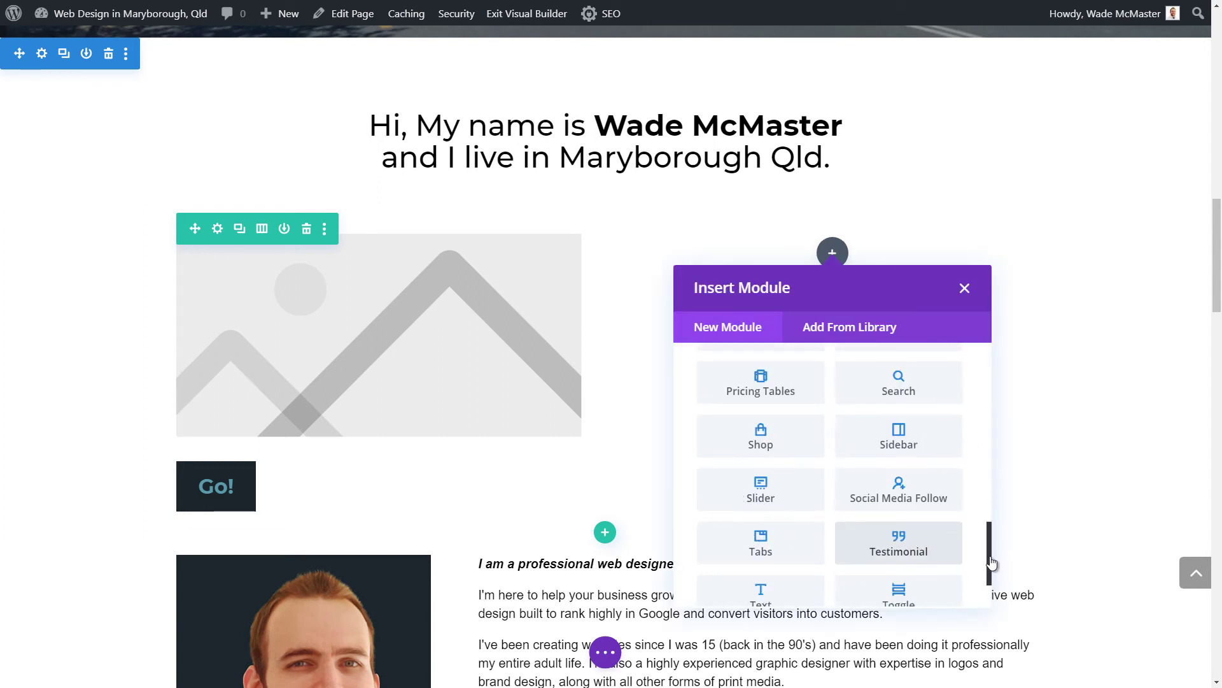
{"action": "scroll", "coordinate": [780, 369], "scroll_direction": "up", "scroll_amount": 5}
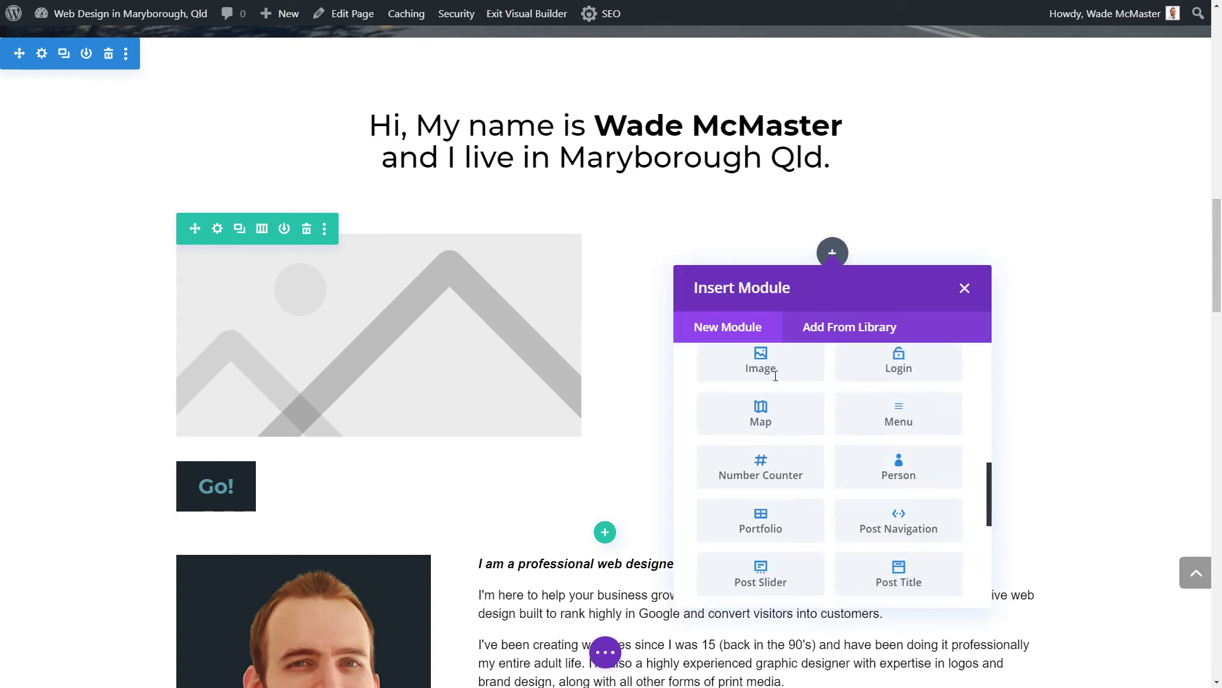
{"action": "scroll", "coordinate": [775, 376], "scroll_direction": "up", "scroll_amount": 8}
{"action": "type", "text": "tex"}
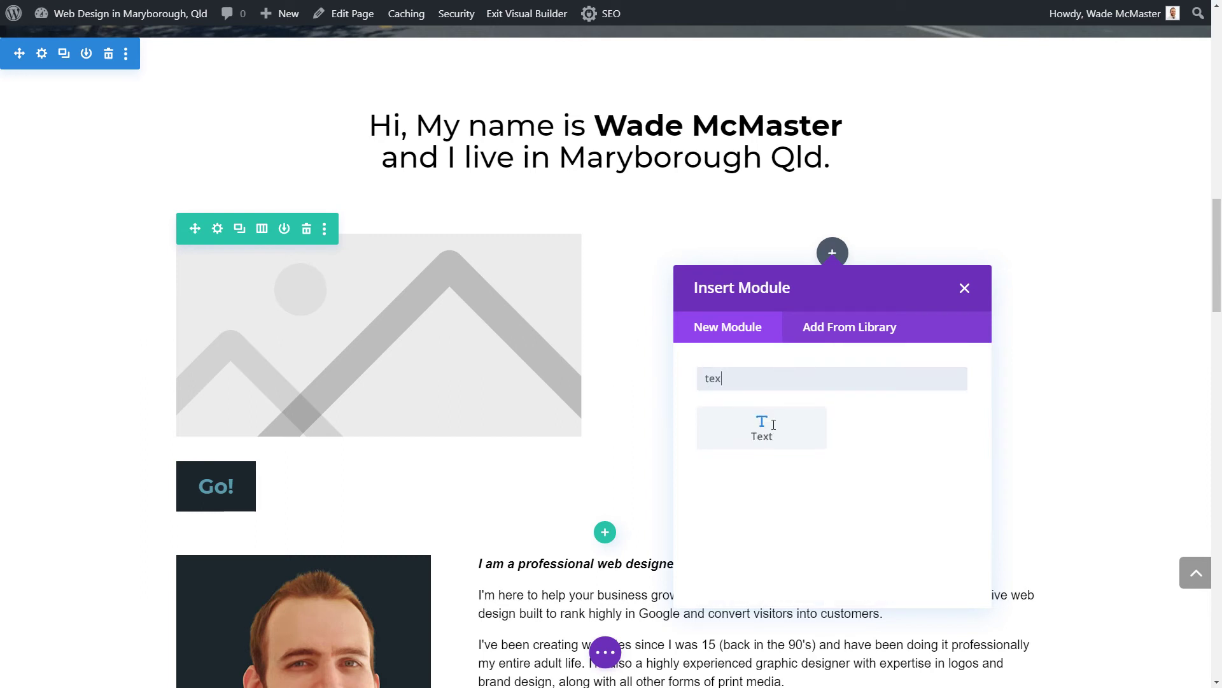
{"action": "type", "text": "t"}
{"action": "left_click", "coordinate": [773, 425]}
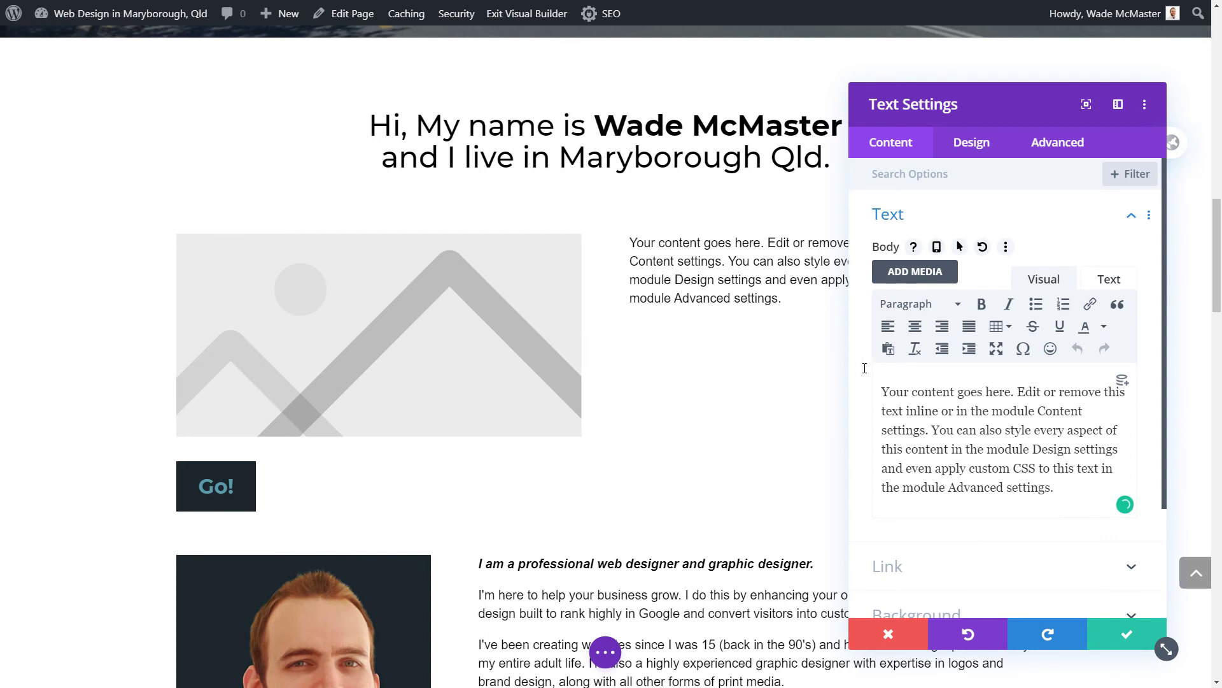
Replace the text module's placeholder body with "Hi my name is" plus a first name, followed by a second paragraph "Welcome.".
{"action": "key", "text": "ctrl+a"}
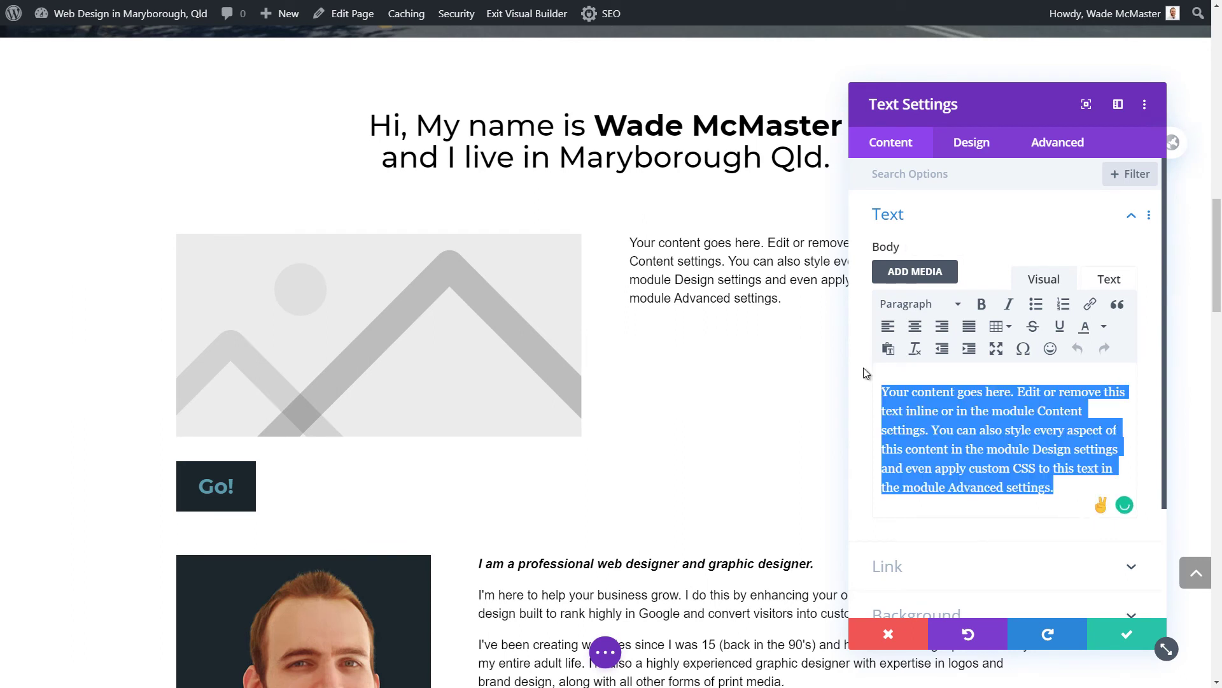
{"action": "type", "text": "Hi myn"}
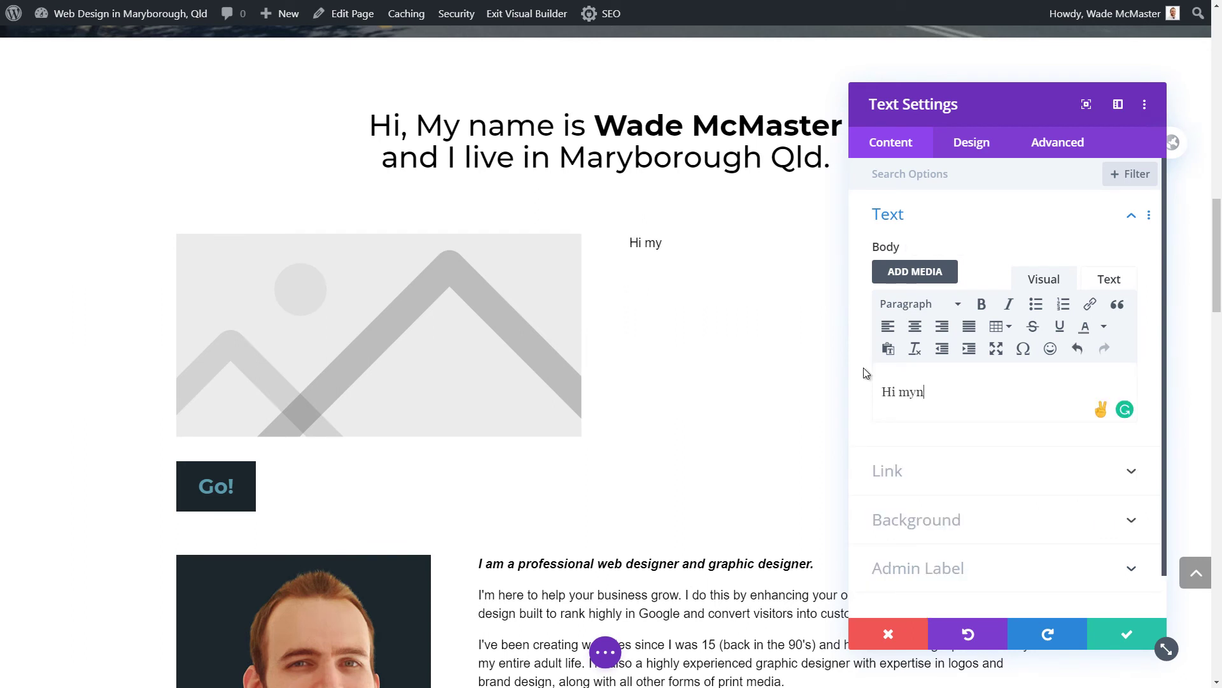
{"action": "type", "text": "ame is JO"}
{"action": "key", "text": "BackSpace"}
{"action": "key", "text": "BackSpace"}
{"action": "type", "text": "o"}
{"action": "key", "text": "BackSpace"}
{"action": "type", "text": "Jo"}
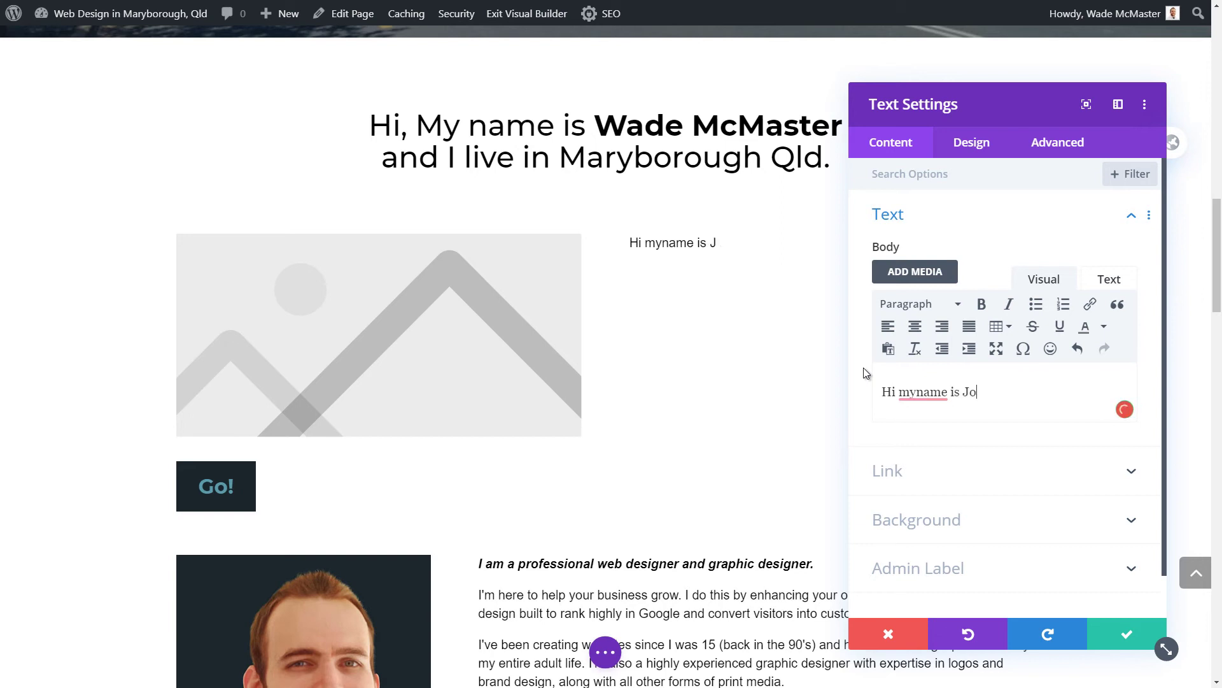
{"action": "type", "text": "e"}
{"action": "key", "text": "Return"}
{"action": "type", "text": "Welcome./"}
{"action": "key", "text": "BackSpace"}
{"action": "left_click", "coordinate": [915, 391]}
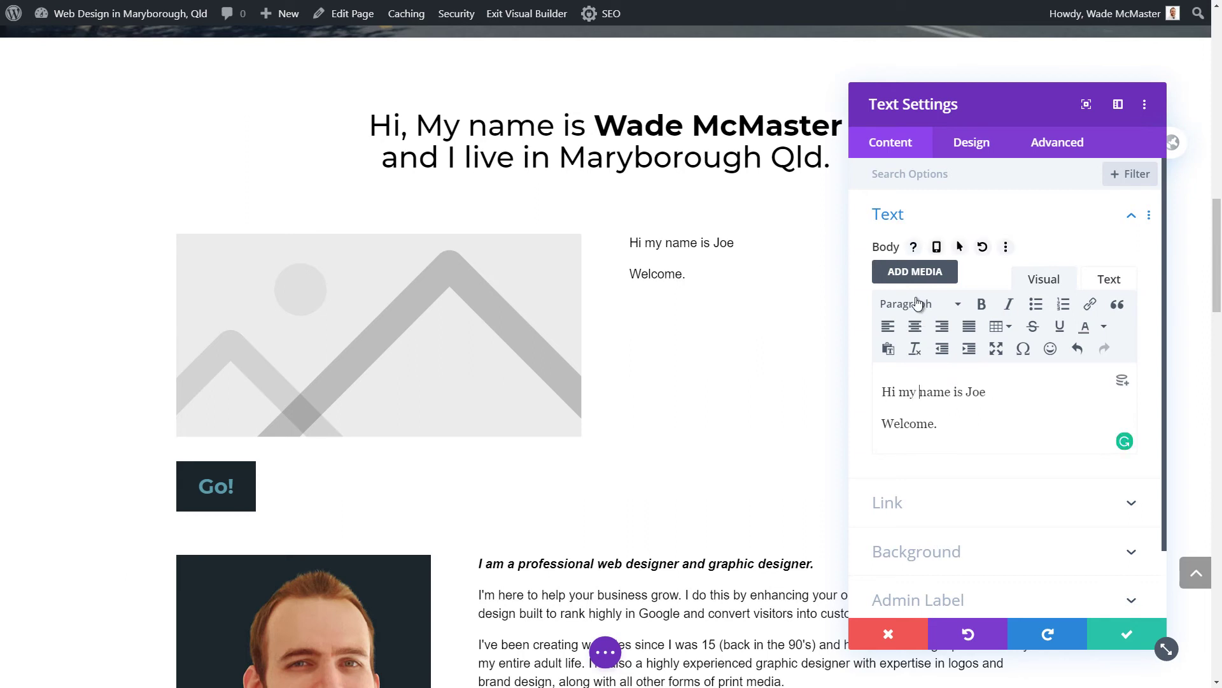
Format the greeting line in the text module as Heading 2.
{"action": "triple_click", "coordinate": [927, 394]}
{"action": "left_click", "coordinate": [919, 304]}
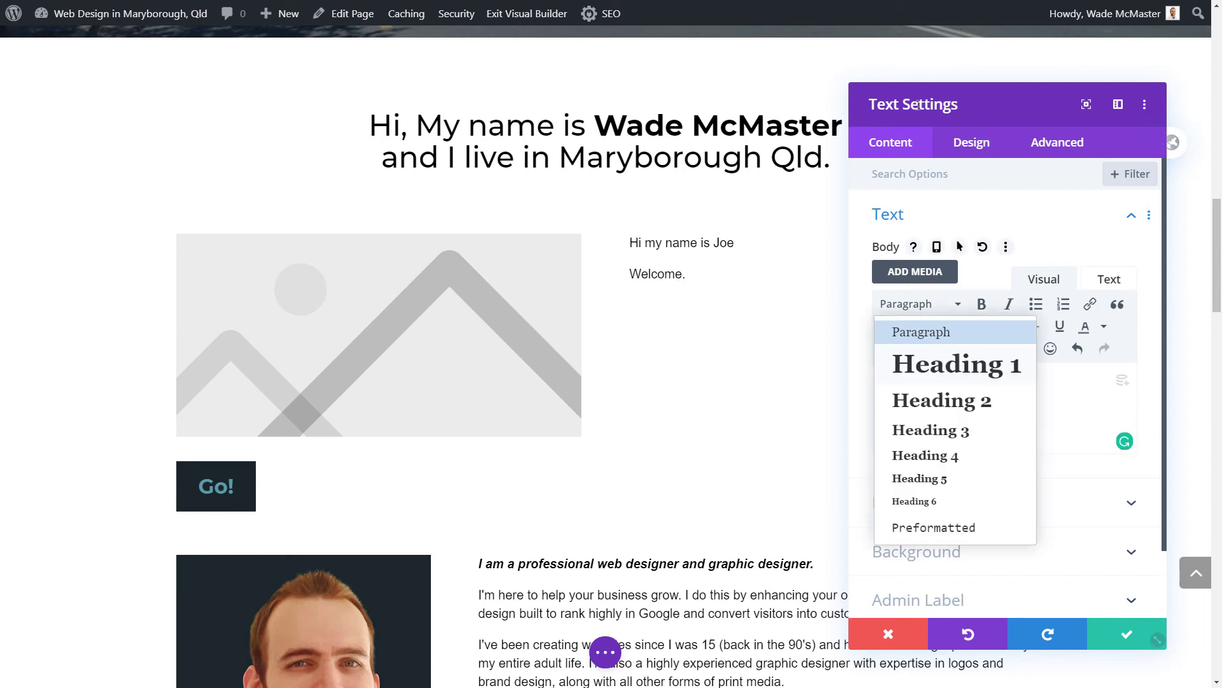
{"action": "left_click", "coordinate": [943, 400]}
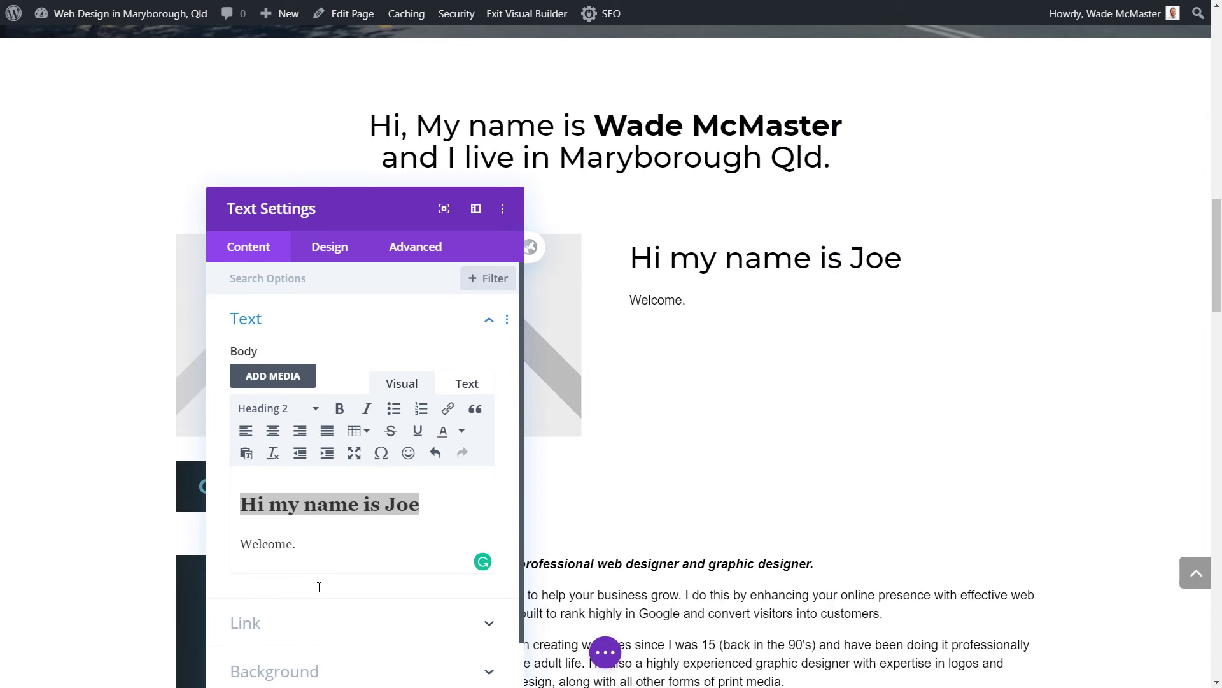
Add a filler paragraph "dfggfinfgnks" below "Welcome." and close the text settings.
{"action": "left_click", "coordinate": [319, 587]}
{"action": "key", "text": "Return"}
{"action": "type", "text": "dfg"}
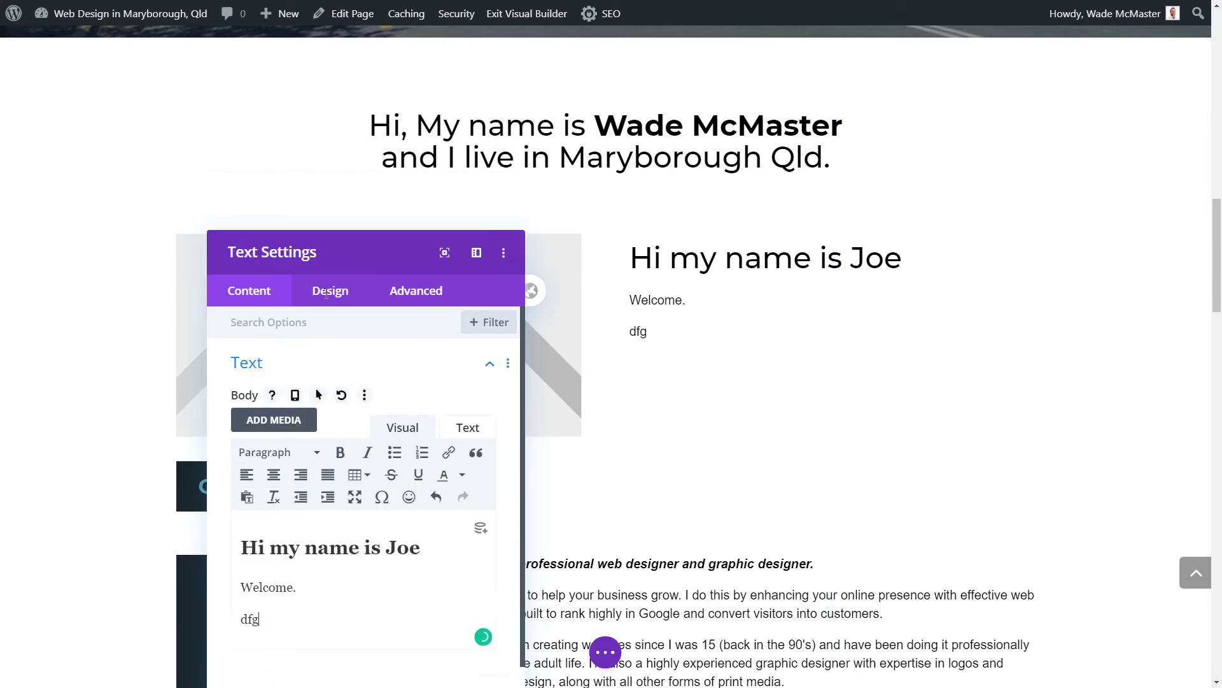
{"action": "type", "text": "gfinfgnks"}
{"action": "scroll", "coordinate": [384, 242], "scroll_direction": "down", "scroll_amount": 2}
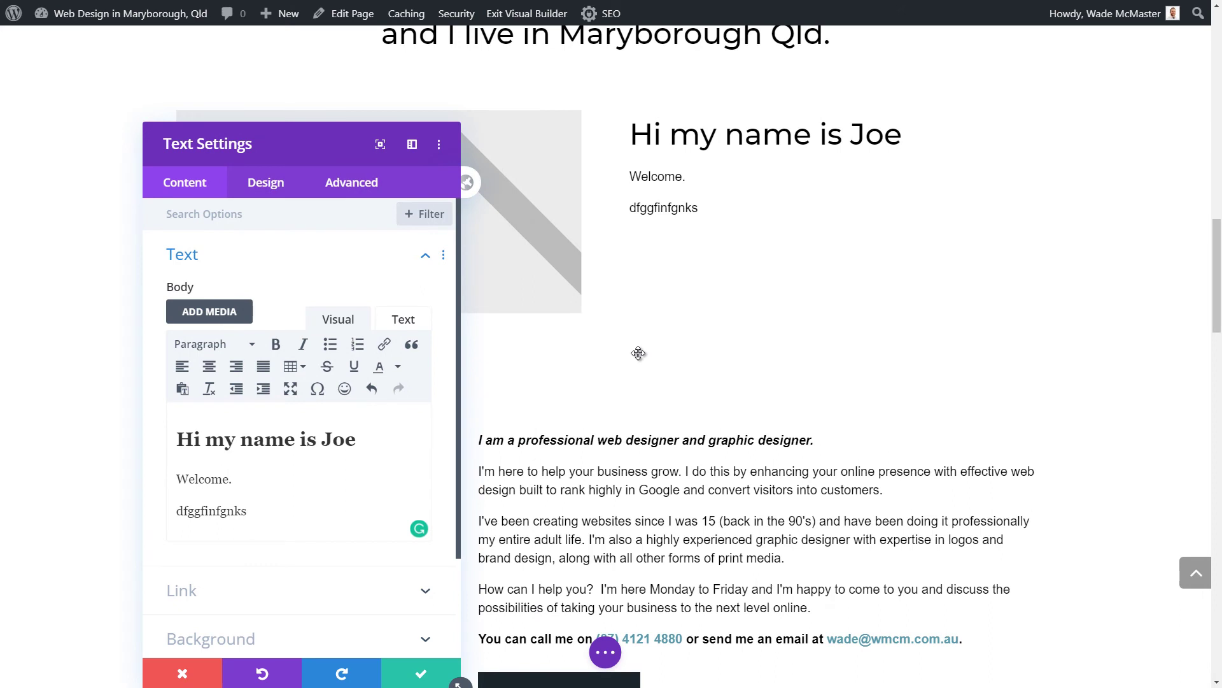
{"action": "left_click", "coordinate": [639, 354]}
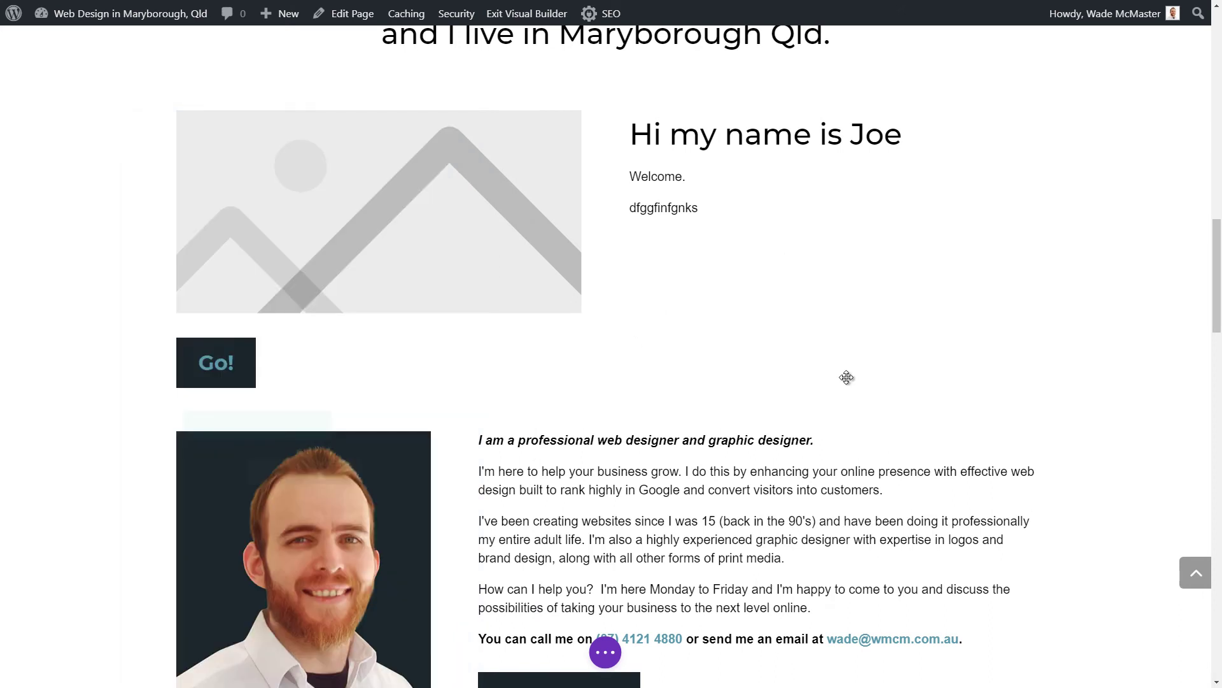
Delete the two-column demo row holding the placeholder image, "Go!" button and greeting text.
{"action": "mouse_move", "coordinate": [598, 360]}
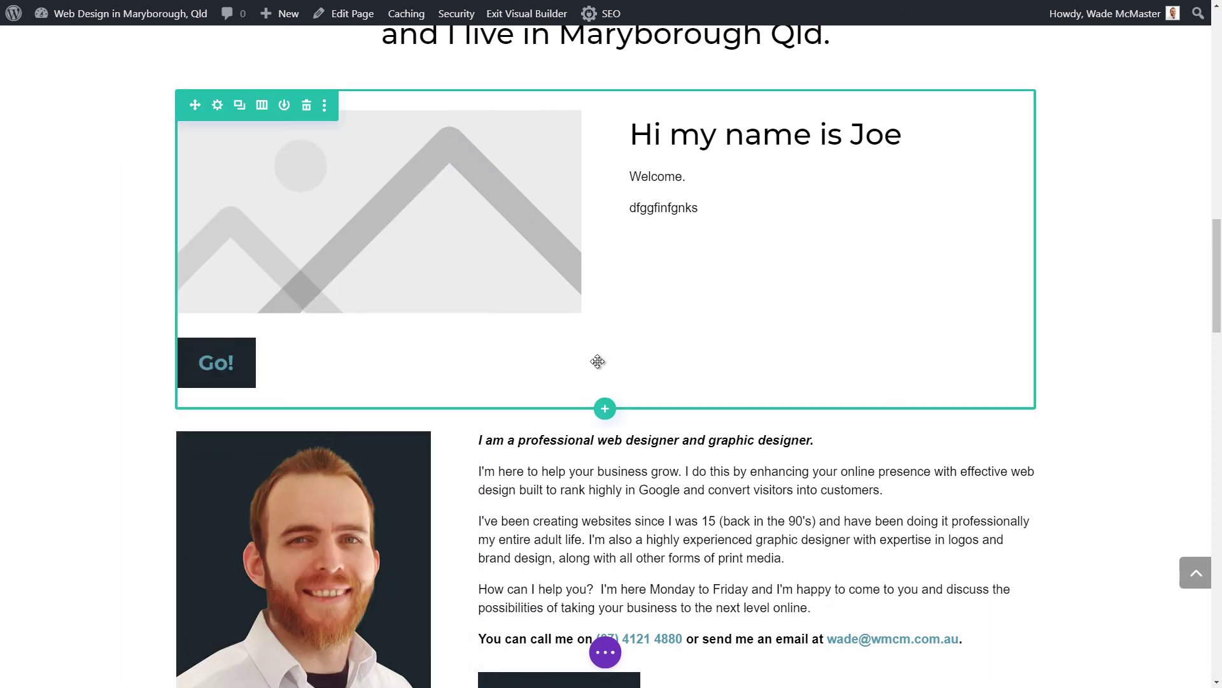
{"action": "left_click", "coordinate": [306, 107]}
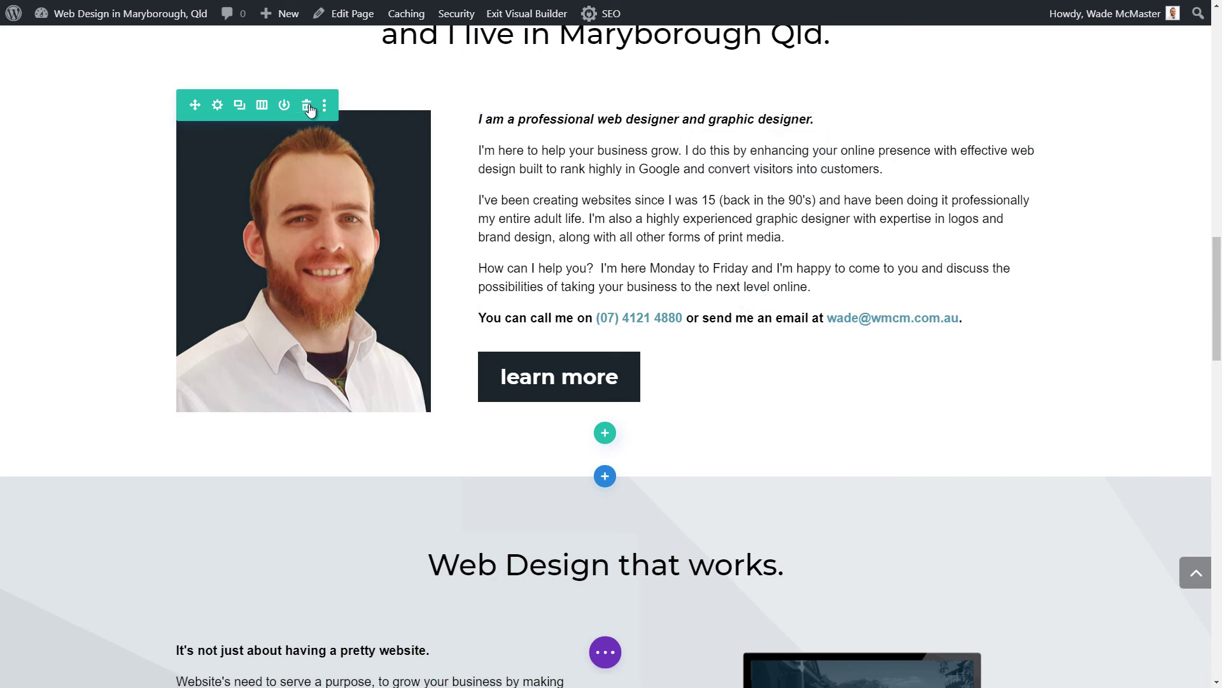
{"action": "scroll", "coordinate": [109, 118], "scroll_direction": "up", "scroll_amount": 3}
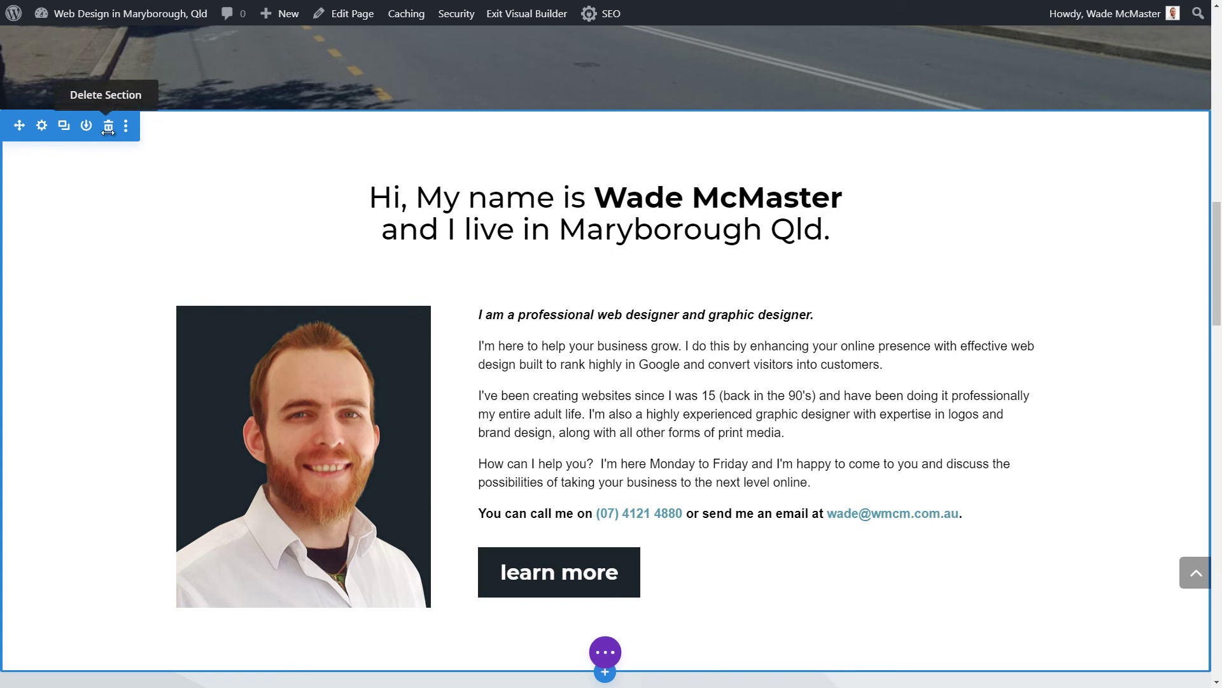
Increase the top and bottom padding of the fullwidth "Looking for a Web Designer in Maryborough?" header to make the banner taller.
{"action": "scroll", "coordinate": [108, 130], "scroll_direction": "down", "scroll_amount": 2}
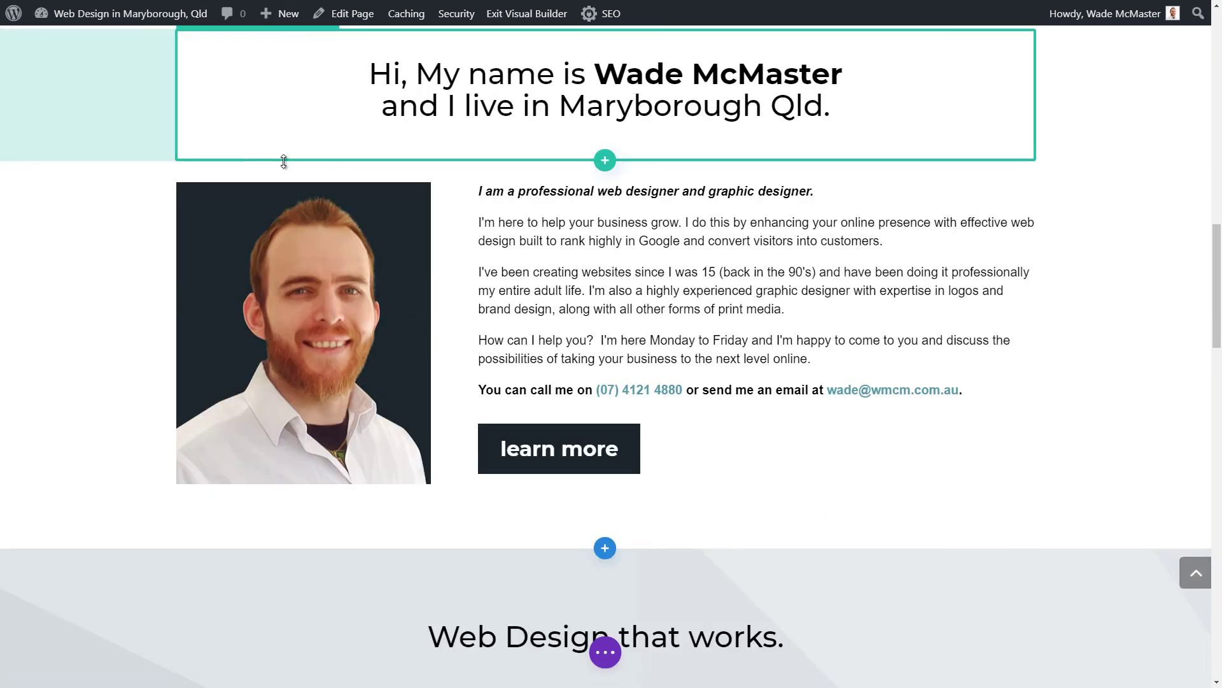
{"action": "scroll", "coordinate": [422, 282], "scroll_direction": "up", "scroll_amount": 2}
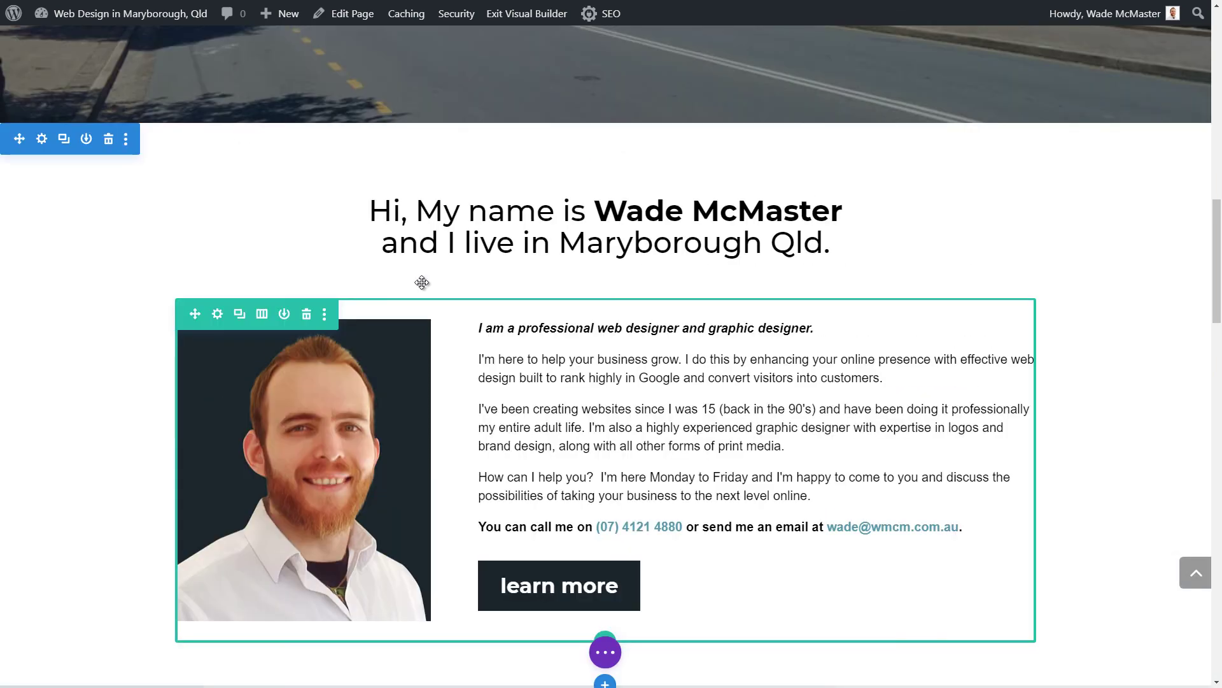
{"action": "scroll", "coordinate": [420, 281], "scroll_direction": "up", "scroll_amount": 5}
{"action": "scroll", "coordinate": [471, 300], "scroll_direction": "up", "scroll_amount": 5}
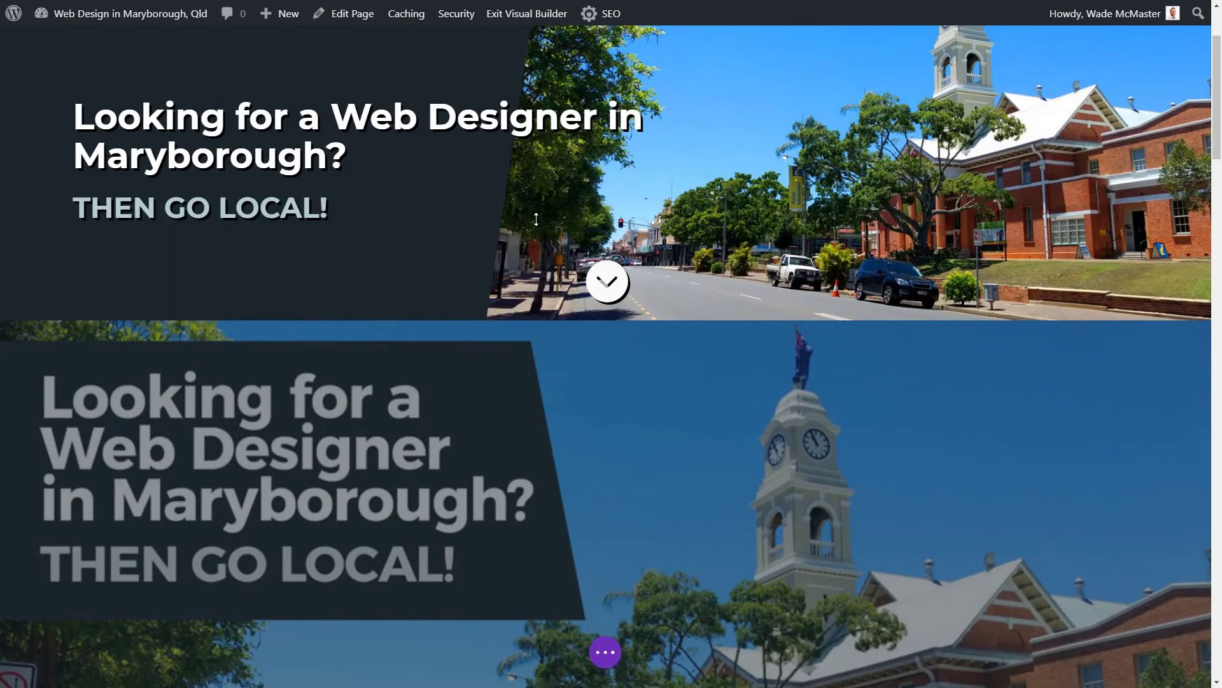
{"action": "scroll", "coordinate": [453, 131], "scroll_direction": "up", "scroll_amount": 2}
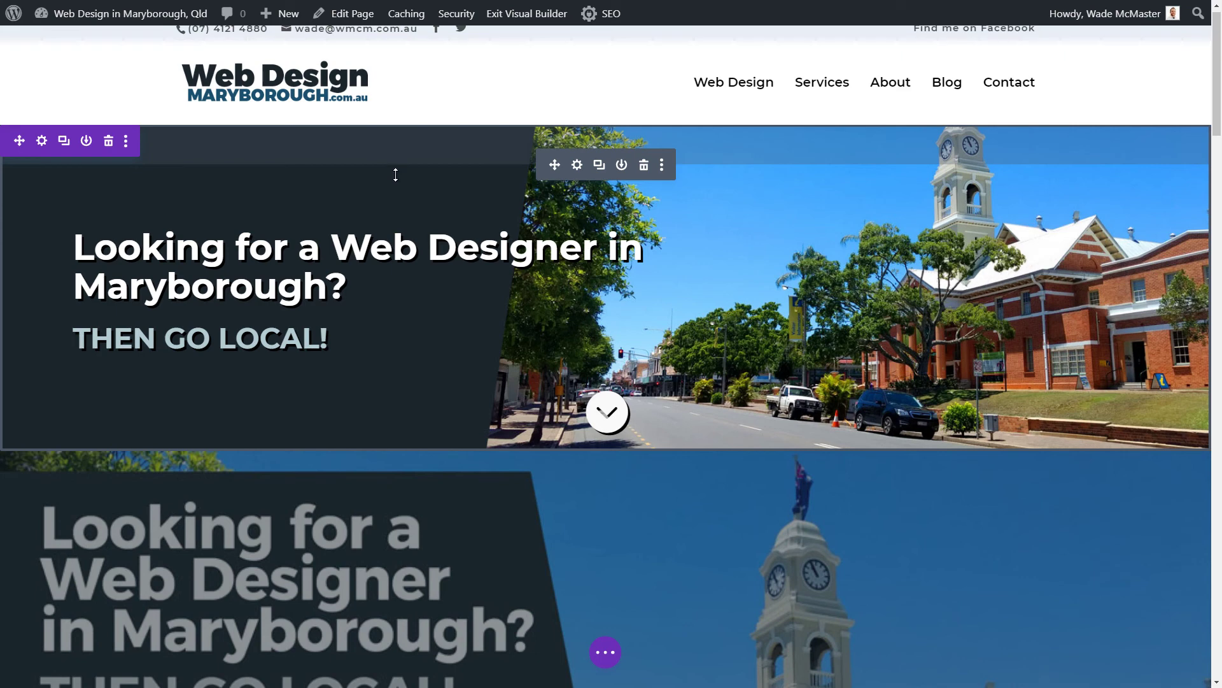
{"action": "scroll", "coordinate": [352, 453], "scroll_direction": "down", "scroll_amount": 1}
{"action": "left_click_drag", "start_coordinate": [352, 457], "coordinate": [967, 351]}
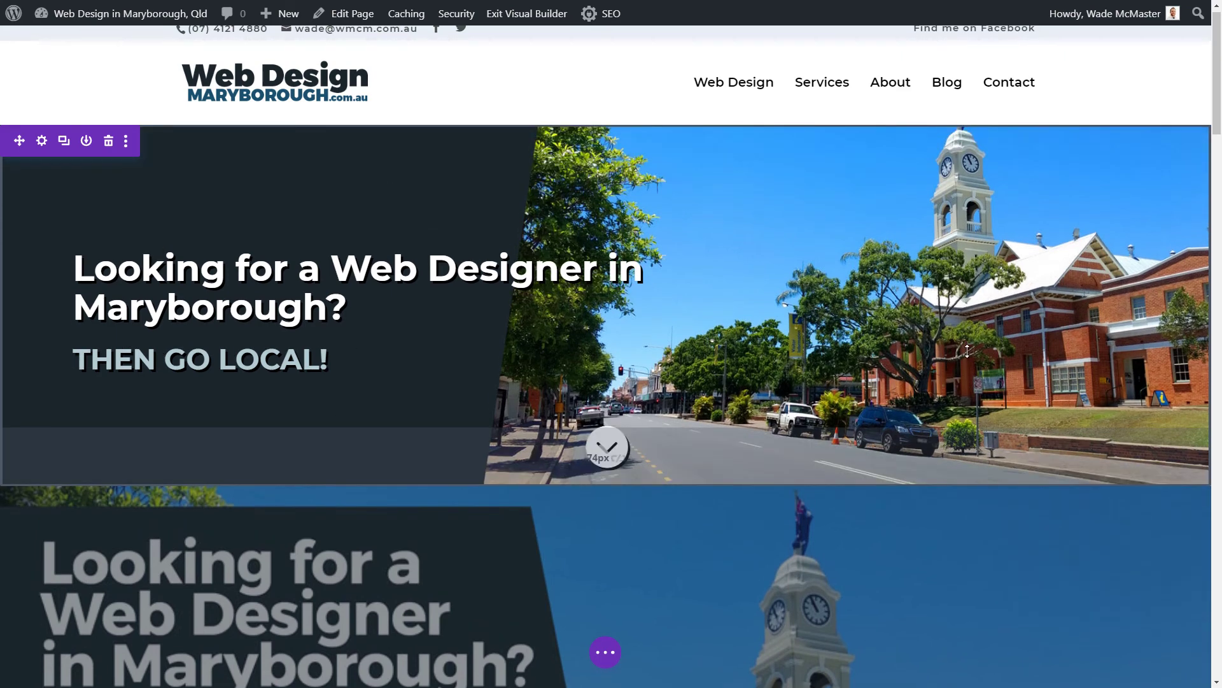
{"action": "scroll", "coordinate": [485, 199], "scroll_direction": "down", "scroll_amount": 2}
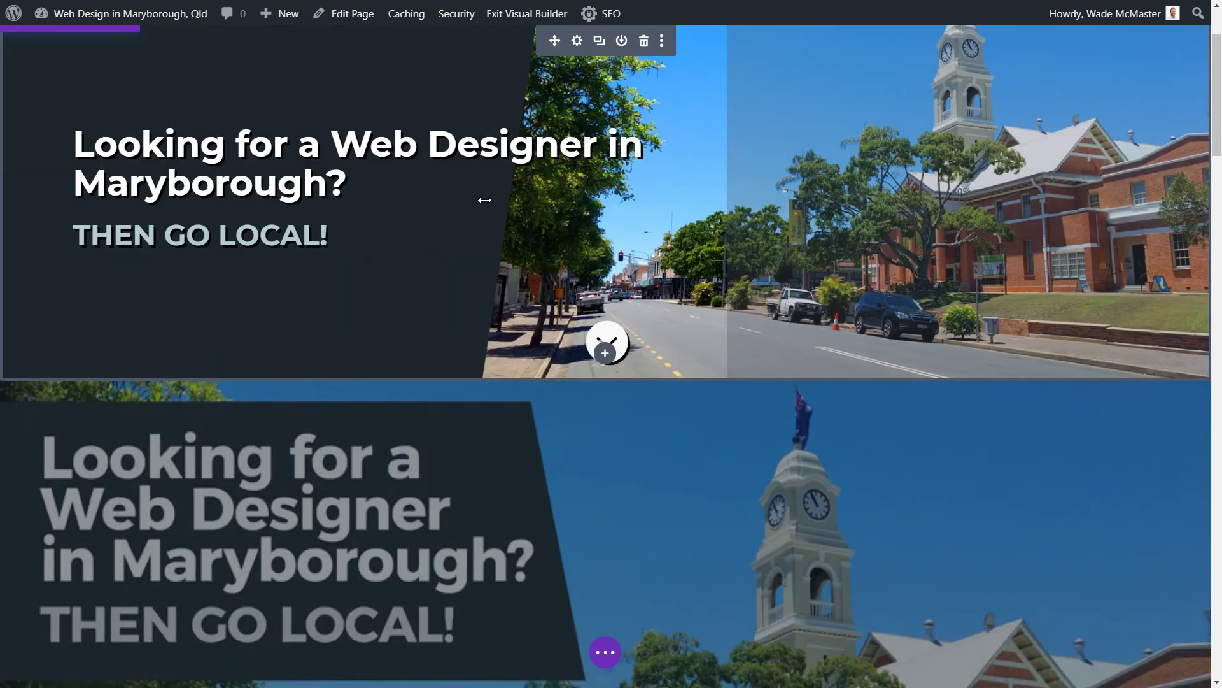
{"action": "scroll", "coordinate": [485, 200], "scroll_direction": "up", "scroll_amount": 2}
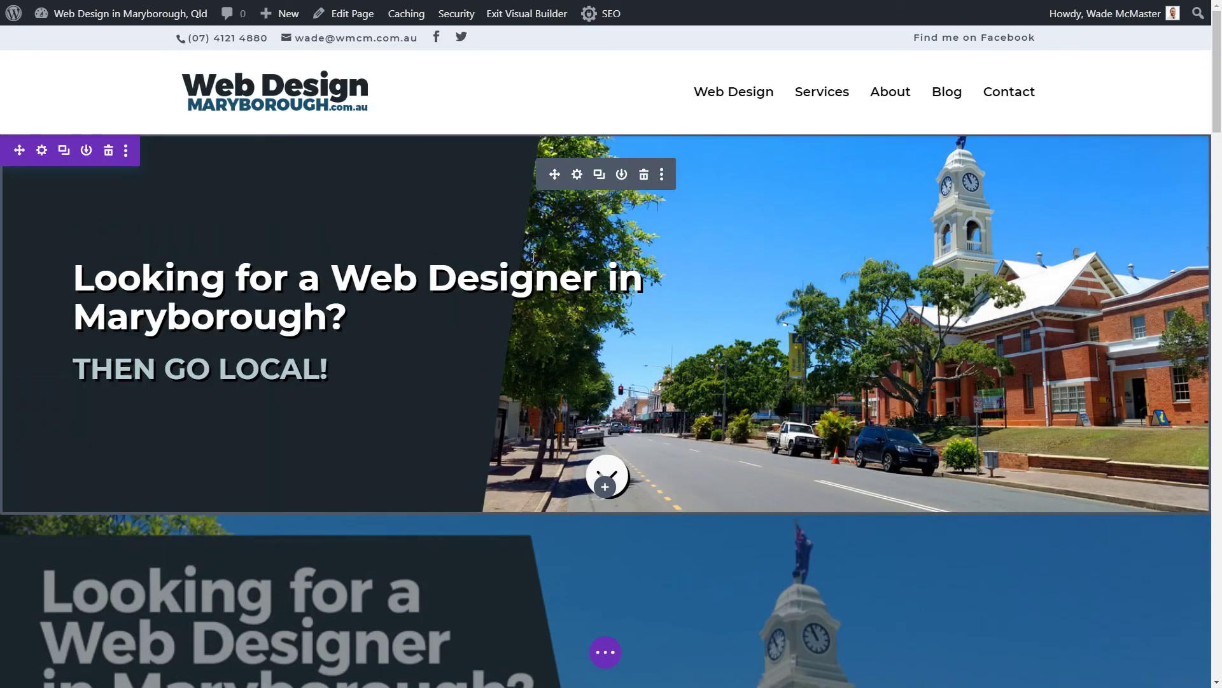
Save the edited home page from the visual builder's page settings.
{"action": "scroll", "coordinate": [518, 289], "scroll_direction": "down", "scroll_amount": 6}
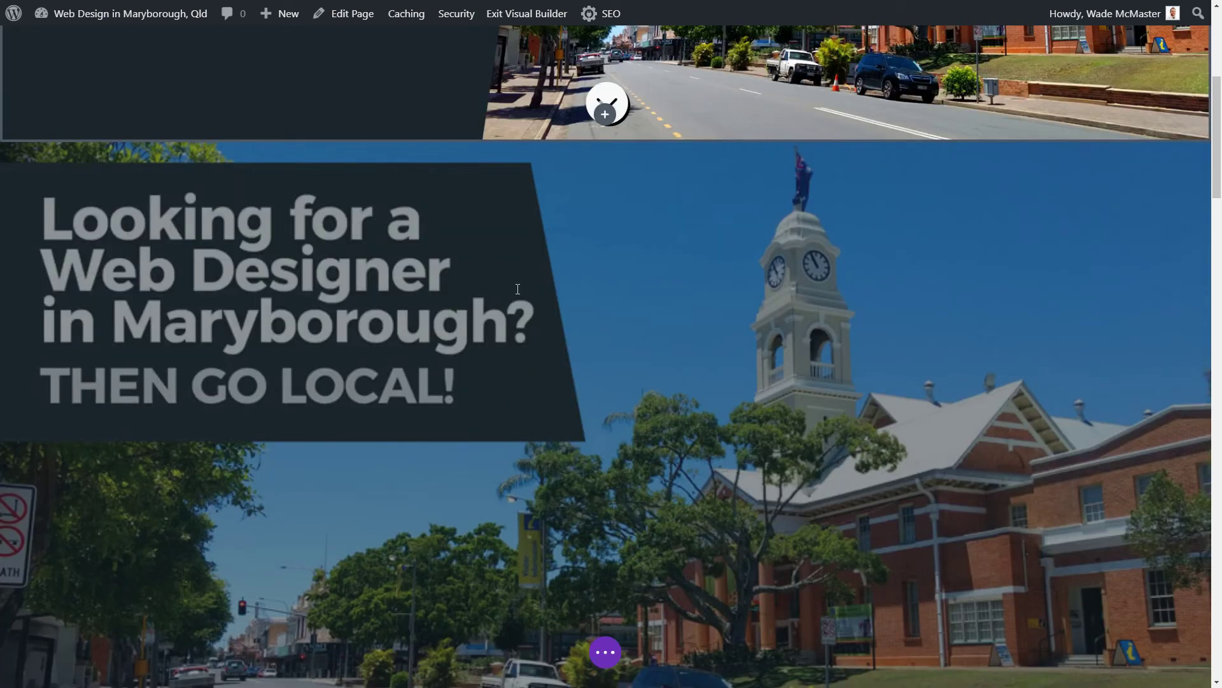
{"action": "scroll", "coordinate": [518, 289], "scroll_direction": "down", "scroll_amount": 10}
{"action": "scroll", "coordinate": [500, 286], "scroll_direction": "down", "scroll_amount": 2}
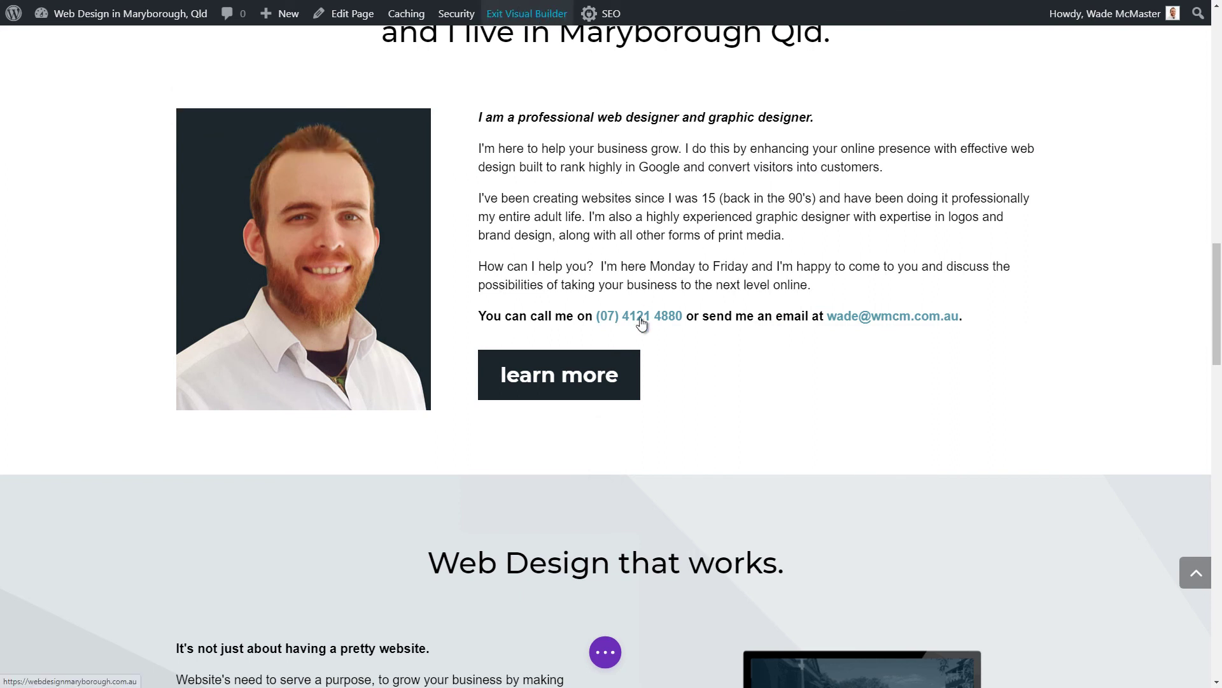
{"action": "left_click", "coordinate": [608, 654]}
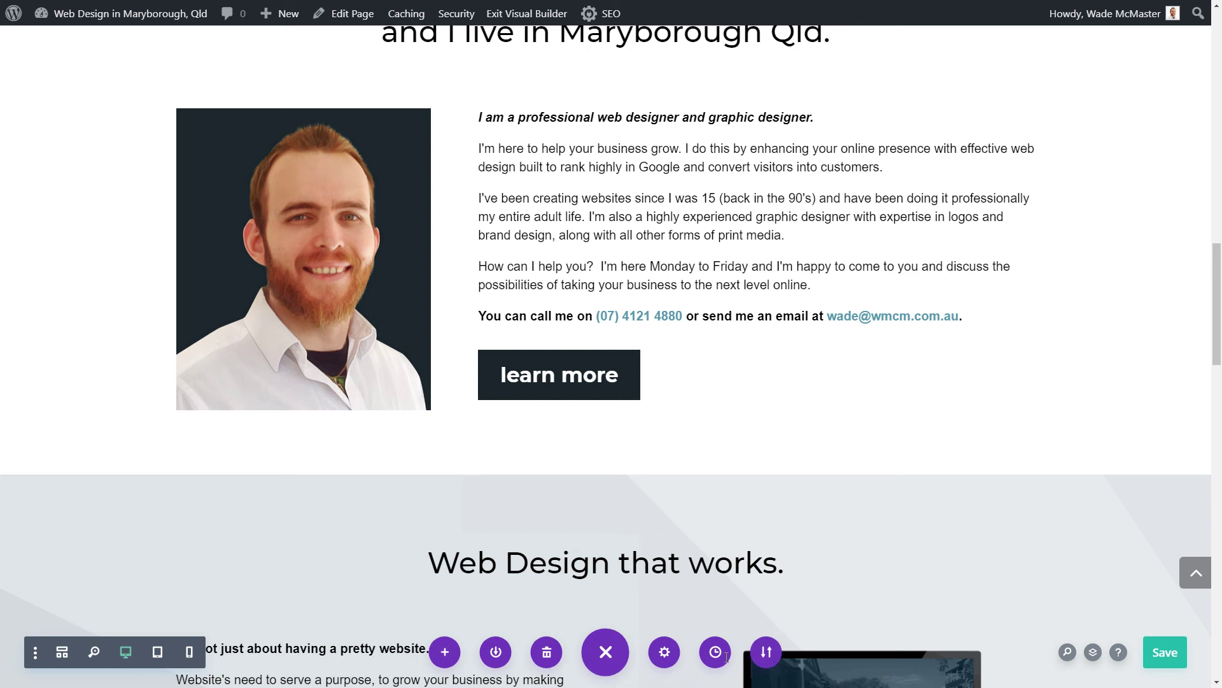
{"action": "left_click", "coordinate": [1165, 654]}
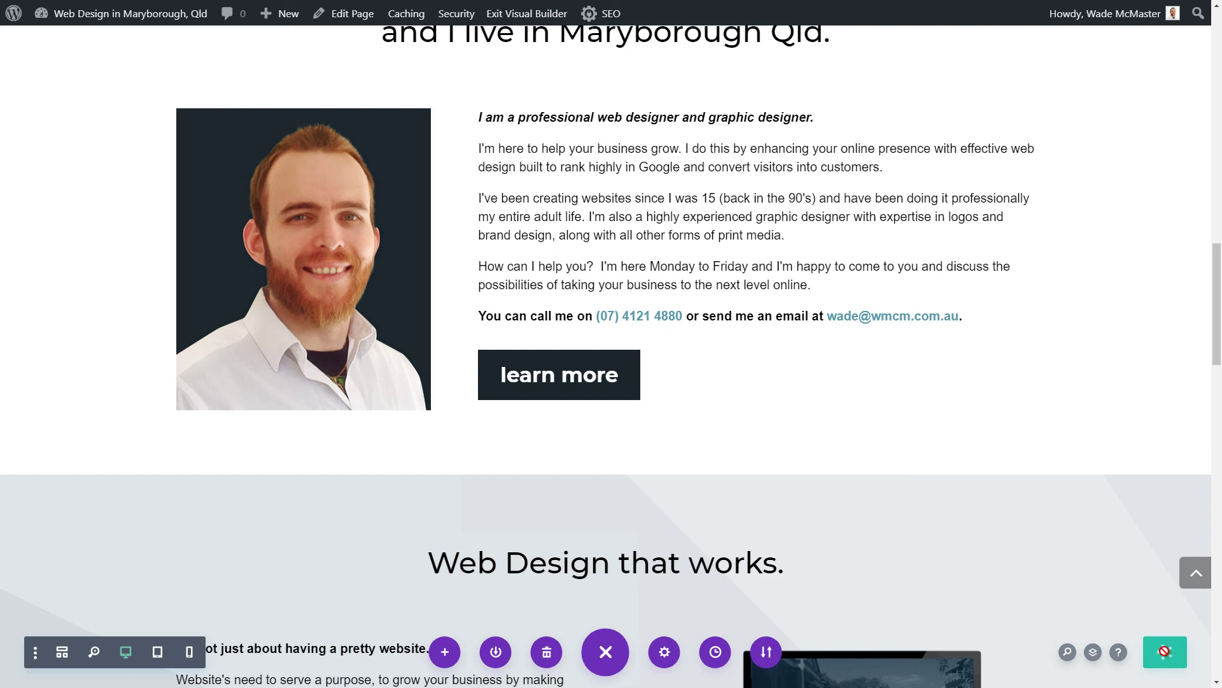